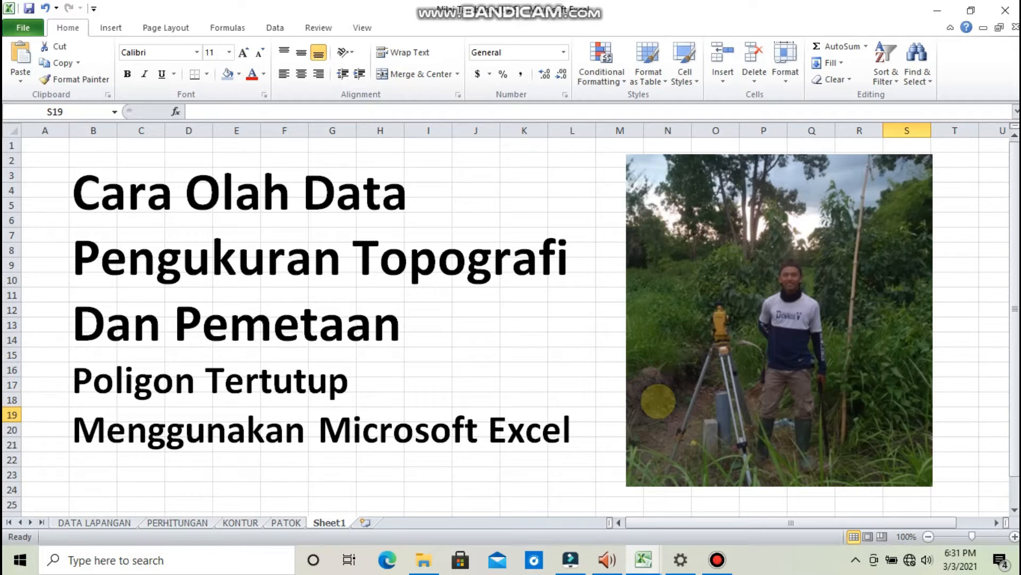
Review the field measurement table on the DATA LAPANGAN sheet from the first station down to P8
{"action": "left_click", "coordinate": [110, 521]}
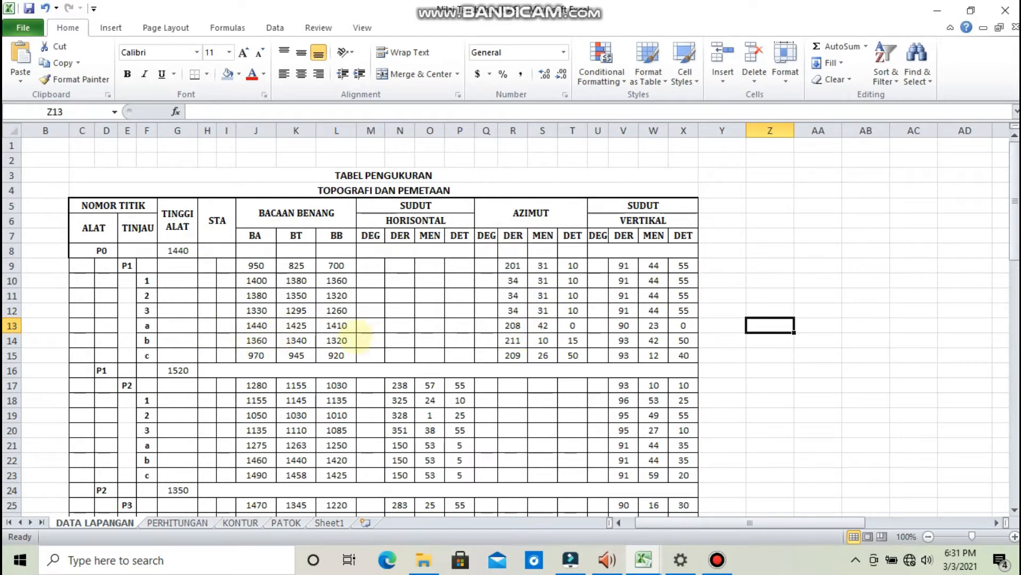
{"action": "scroll", "coordinate": [330, 340], "scroll_direction": "down", "scroll_amount": 10}
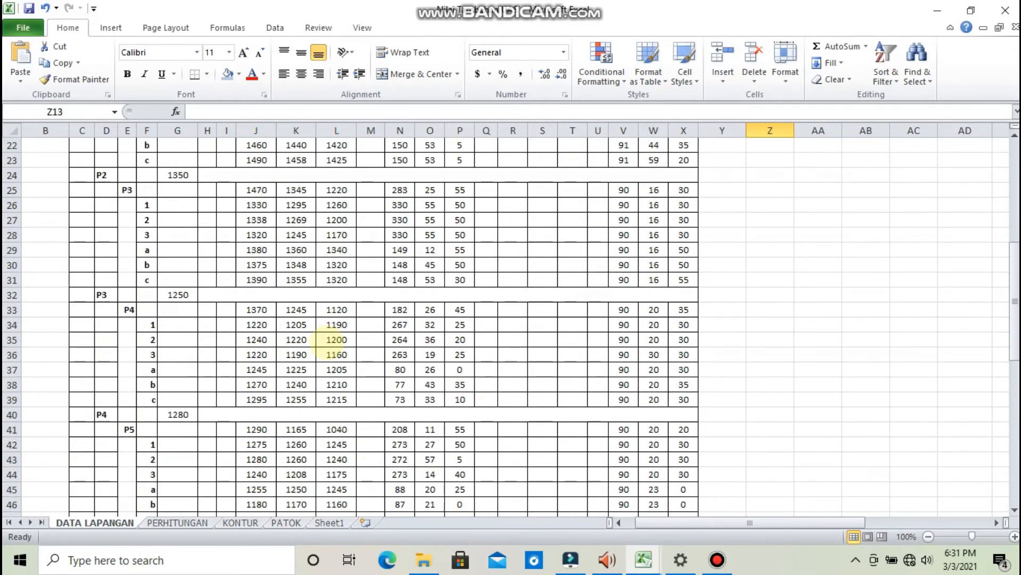
{"action": "scroll", "coordinate": [326, 343], "scroll_direction": "down", "scroll_amount": 7}
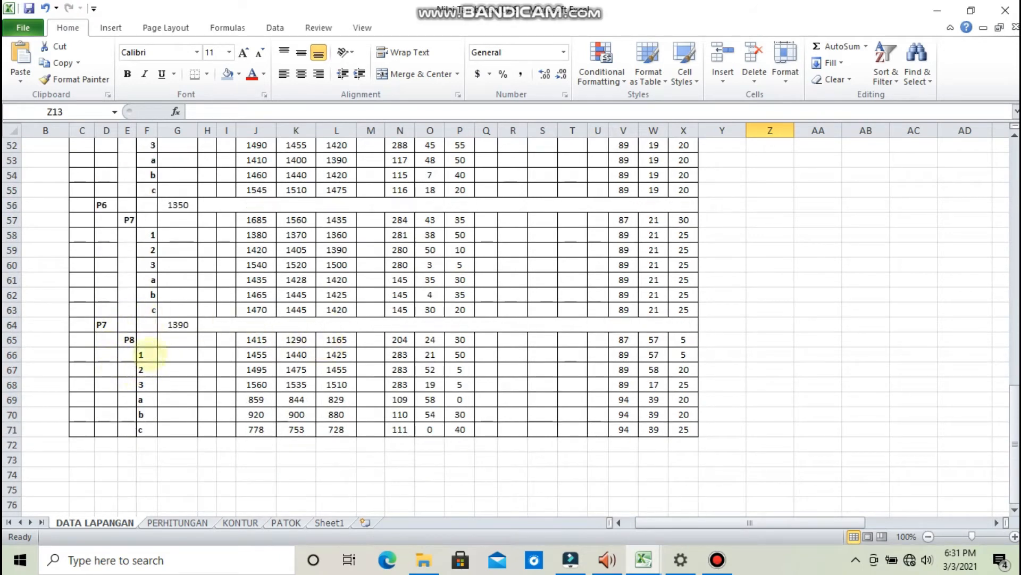
{"action": "scroll", "coordinate": [322, 325], "scroll_direction": "up", "scroll_amount": 5}
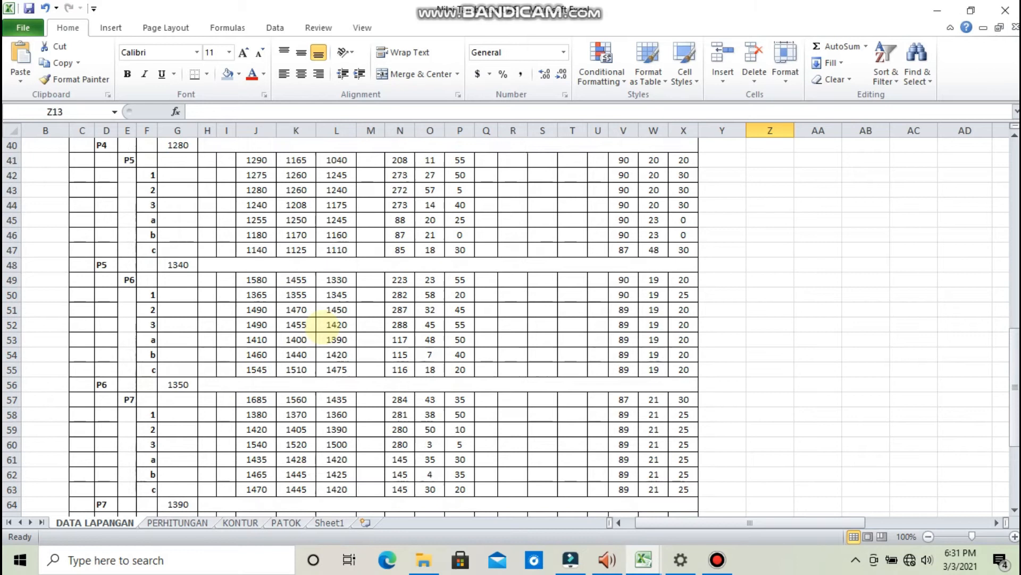
{"action": "scroll", "coordinate": [322, 325], "scroll_direction": "up", "scroll_amount": 12}
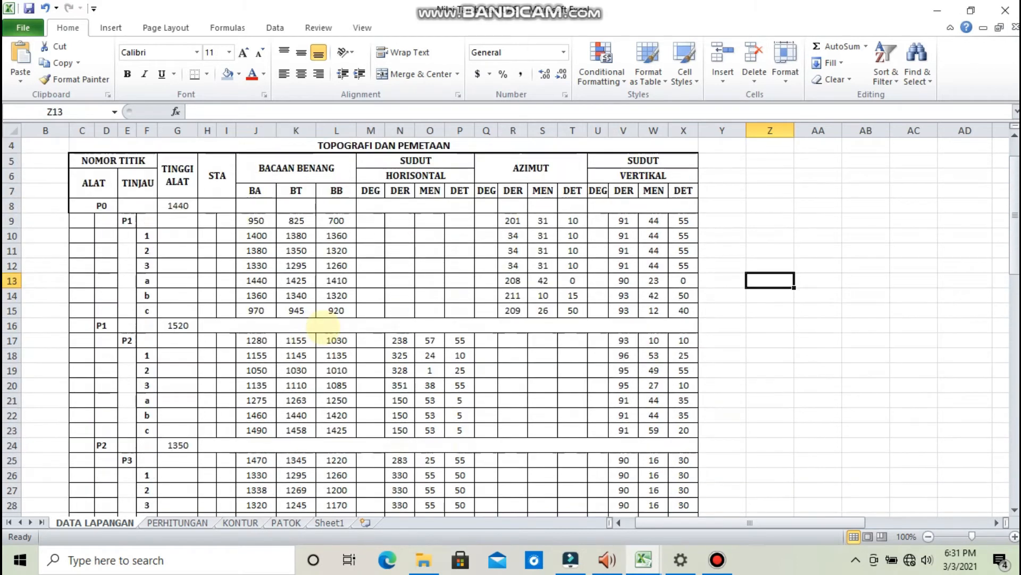
Look over the calculation table on PERHITUNGAN and the coordinate layouts on the KONTUR and PATOK sheets
{"action": "left_click", "coordinate": [177, 522]}
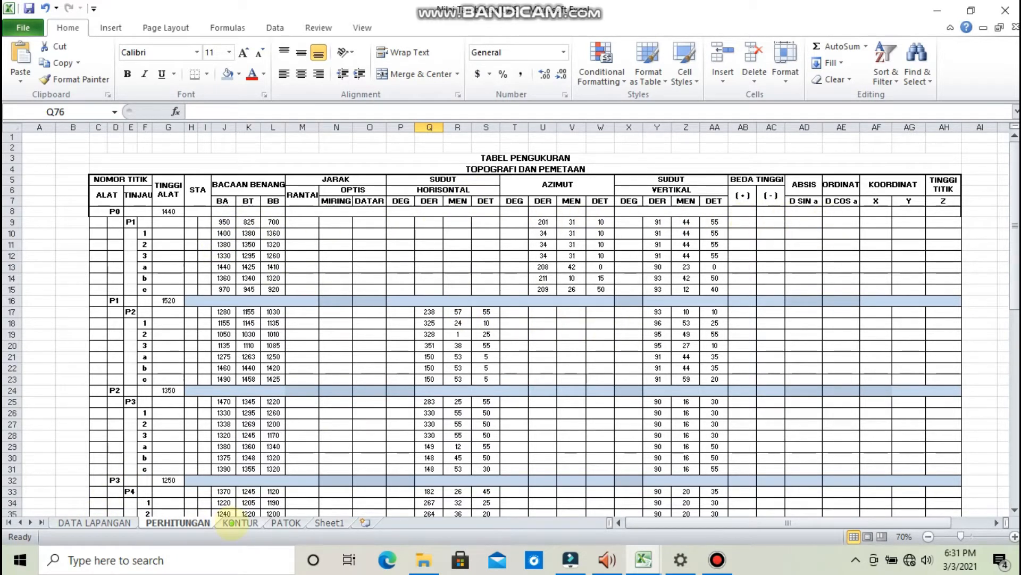
{"action": "left_click", "coordinate": [234, 523]}
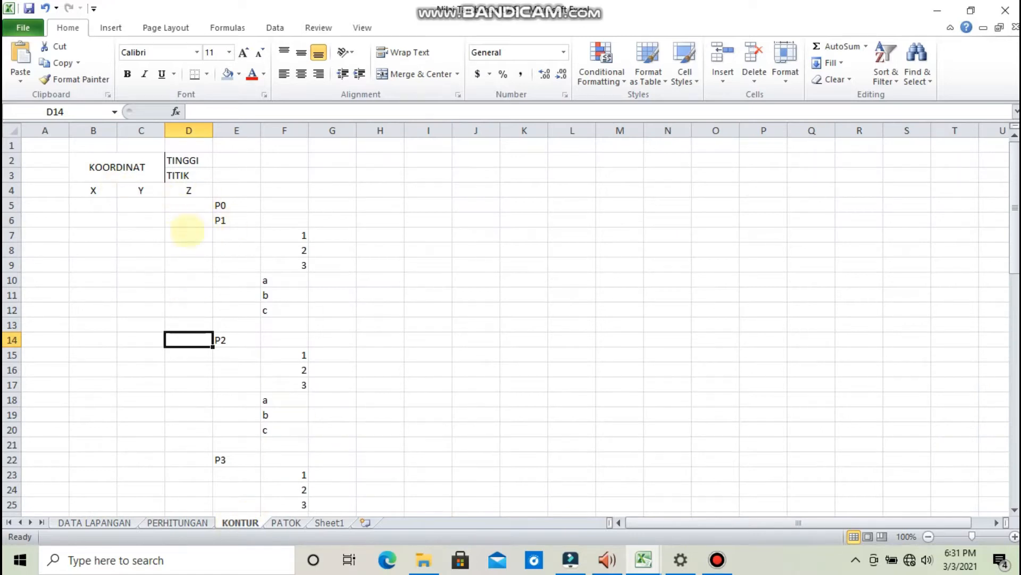
{"action": "left_click", "coordinate": [102, 207]}
{"action": "scroll", "coordinate": [243, 394], "scroll_direction": "down", "scroll_amount": 3}
{"action": "scroll", "coordinate": [243, 394], "scroll_direction": "down", "scroll_amount": 13}
{"action": "scroll", "coordinate": [240, 399], "scroll_direction": "up", "scroll_amount": 8}
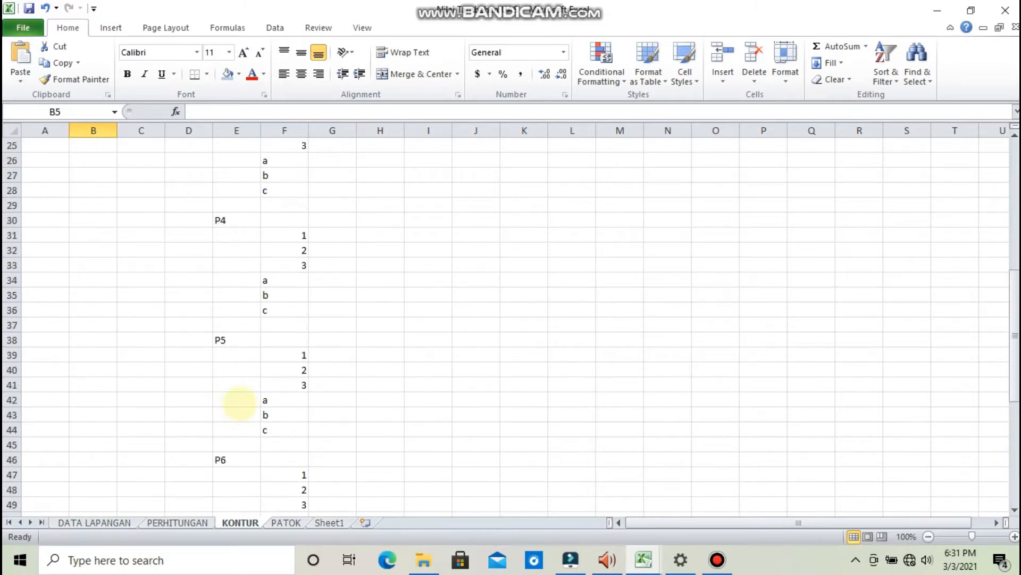
{"action": "scroll", "coordinate": [239, 402], "scroll_direction": "up", "scroll_amount": 8}
{"action": "left_click", "coordinate": [285, 523]}
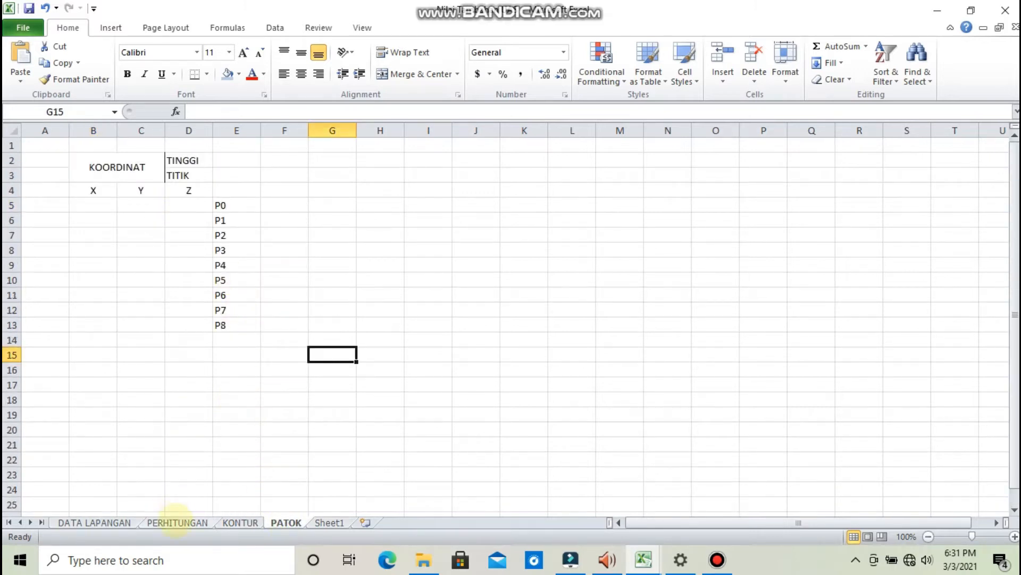
On the PERHITUNGAN sheet, enter =Q17+(R17/60)+(S17/3600) in P17 to convert the horizontal angle to decimal degrees
{"action": "left_click", "coordinate": [176, 522]}
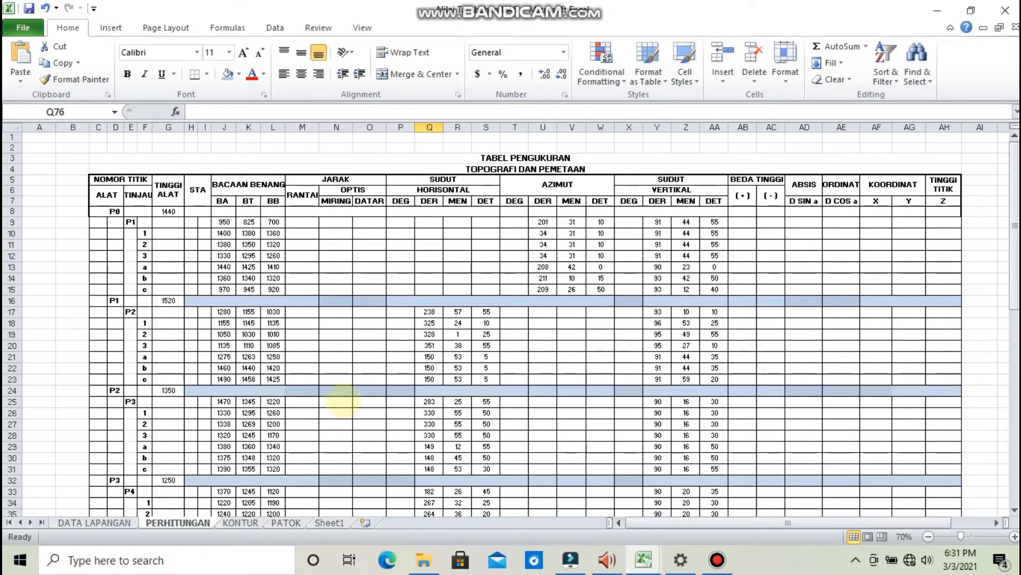
{"action": "left_click", "coordinate": [401, 312]}
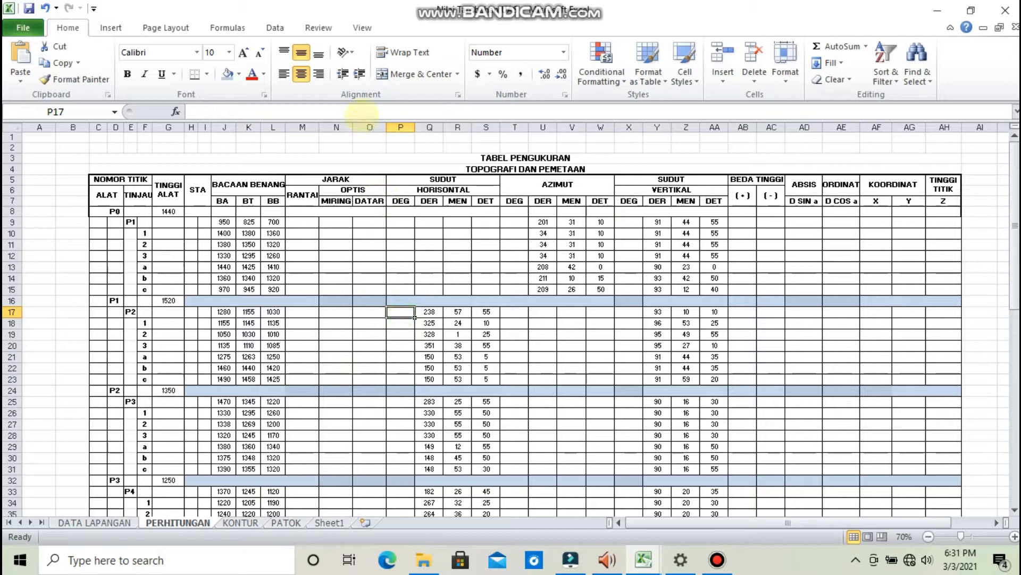
{"action": "left_click", "coordinate": [362, 113]}
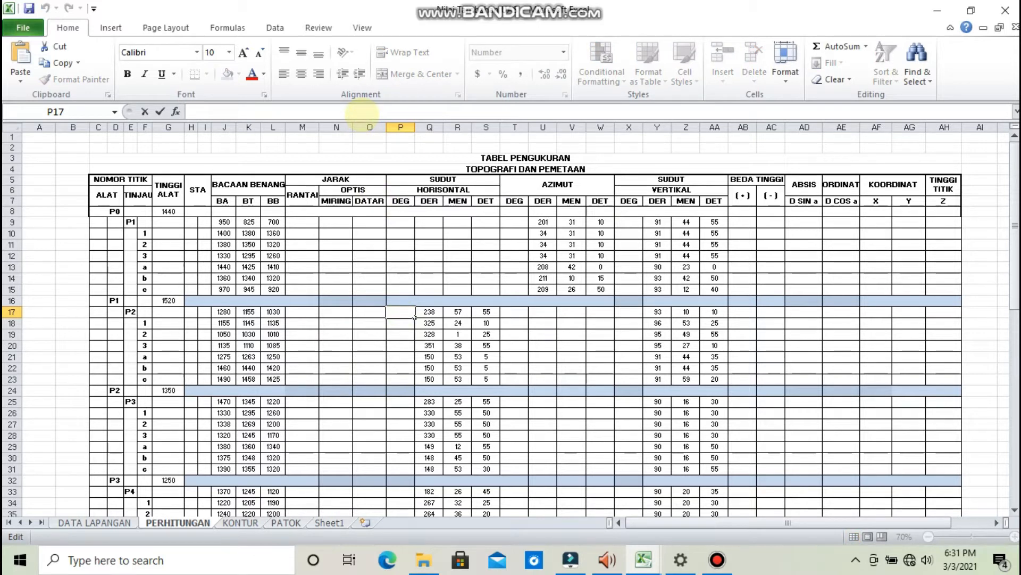
{"action": "type", "text": "="}
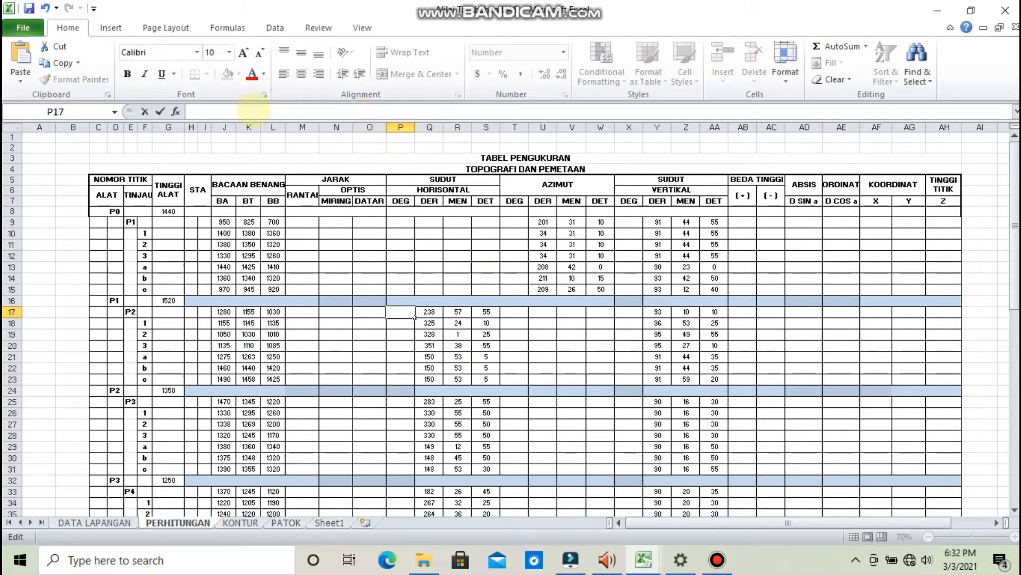
{"action": "type", "text": "="}
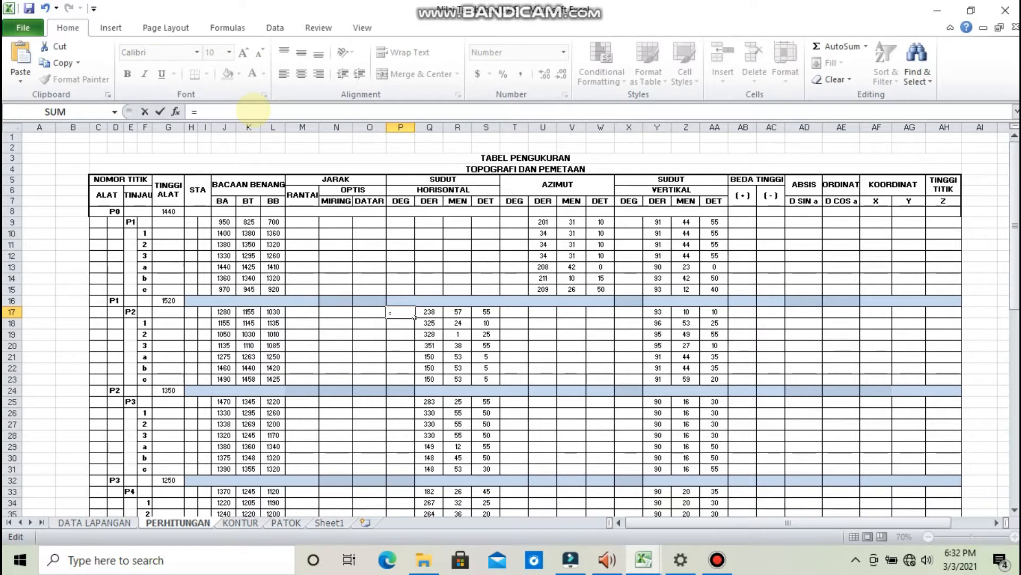
{"action": "left_click", "coordinate": [429, 311]}
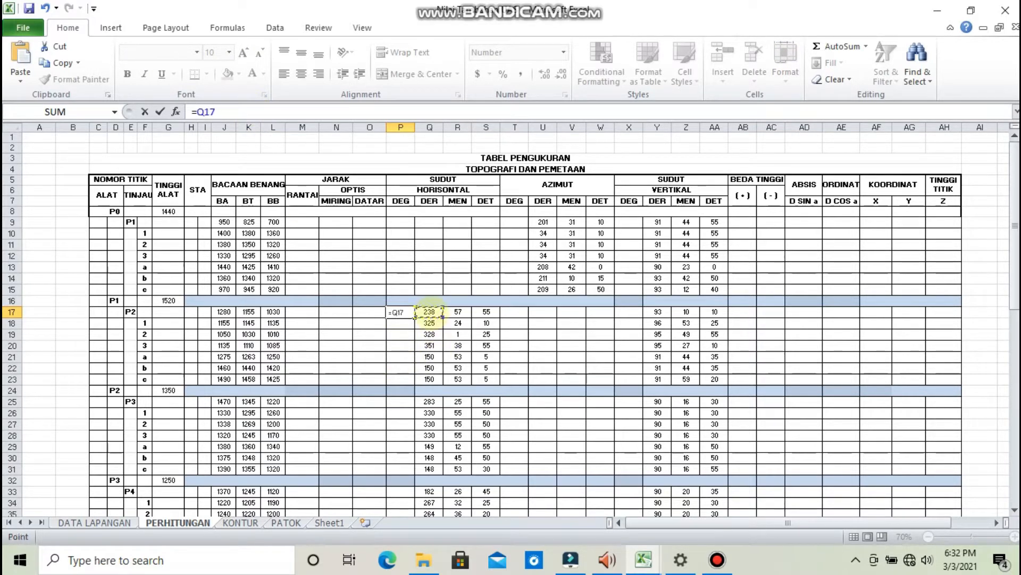
{"action": "type", "text": "+("}
{"action": "left_click", "coordinate": [457, 312]}
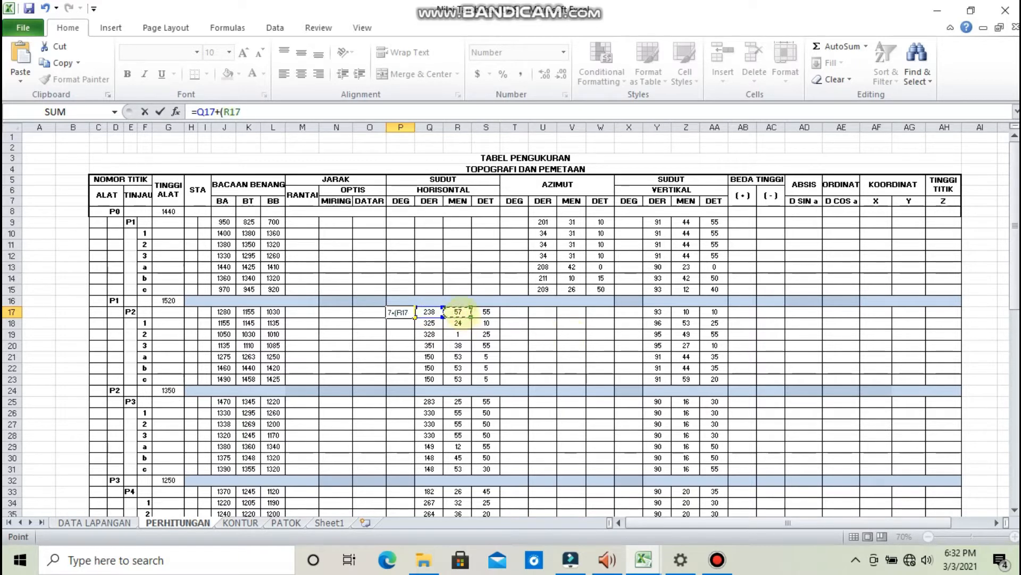
{"action": "type", "text": "/60)+("}
{"action": "left_click", "coordinate": [482, 311]}
{"action": "type", "text": "/3"}
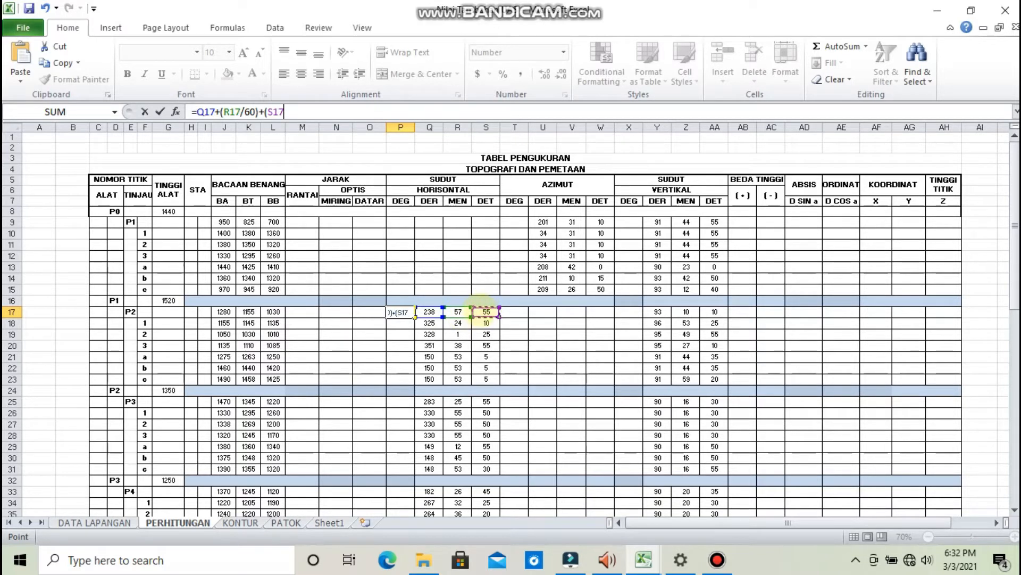
{"action": "type", "text": "600)"}
{"action": "key", "text": "Return"}
Fill the horizontal angle formula from P17 down to P71
{"action": "left_click", "coordinate": [405, 313]}
{"action": "double_click", "coordinate": [415, 318]}
{"action": "left_click_drag", "start_coordinate": [415, 317], "coordinate": [405, 476]}
{"action": "left_click", "coordinate": [486, 495]}
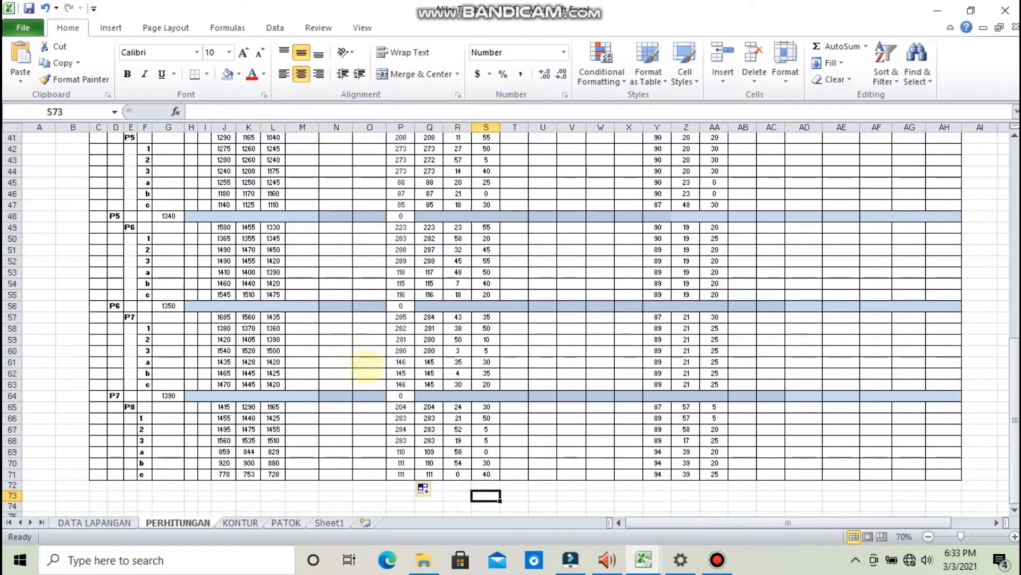
Clear the filled horizontal degree formulas from the blue station rows P2 to P7, cells P24, P32, P40, P48, P56 and P64
{"action": "left_click", "coordinate": [403, 395]}
{"action": "key", "text": "Delete"}
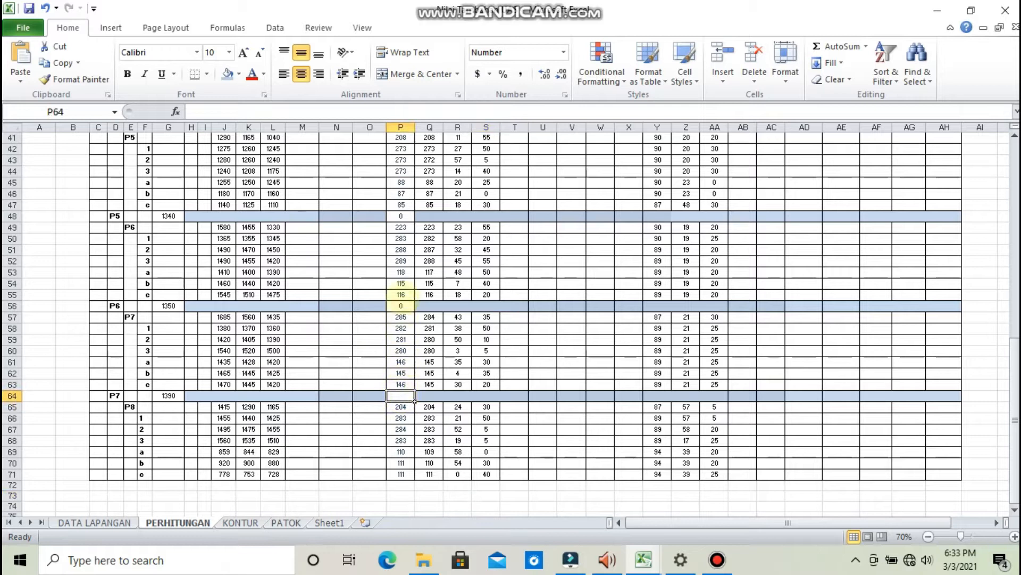
{"action": "left_click", "coordinate": [403, 294]}
{"action": "left_click", "coordinate": [402, 306]}
{"action": "key", "text": "Delete"}
{"action": "left_click", "coordinate": [400, 215]}
{"action": "key", "text": "Delete"}
{"action": "scroll", "coordinate": [402, 224], "scroll_direction": "up", "scroll_amount": 3}
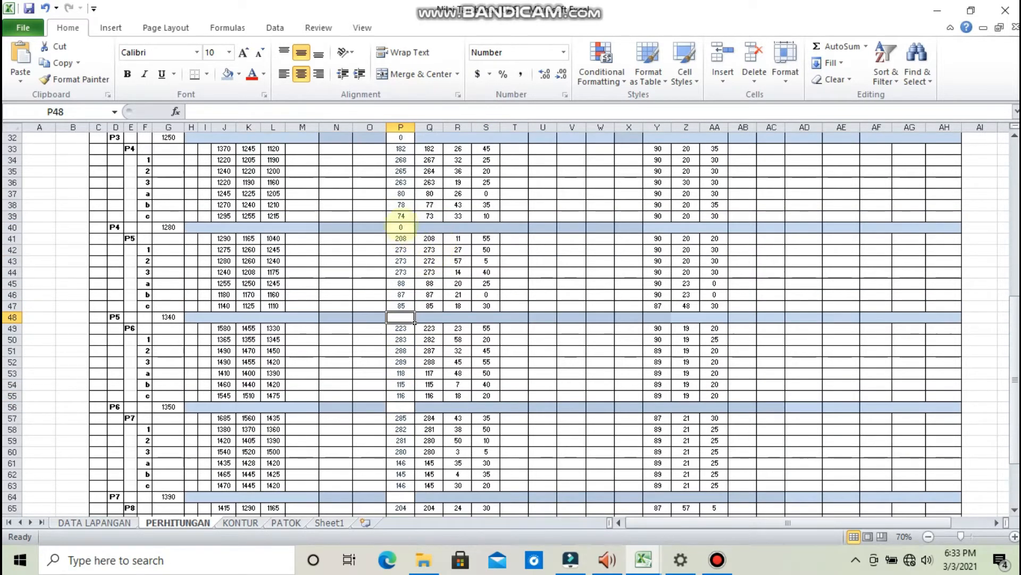
{"action": "left_click", "coordinate": [401, 227]}
{"action": "key", "text": "Delete"}
{"action": "scroll", "coordinate": [401, 224], "scroll_direction": "up", "scroll_amount": 5}
{"action": "left_click", "coordinate": [400, 215]}
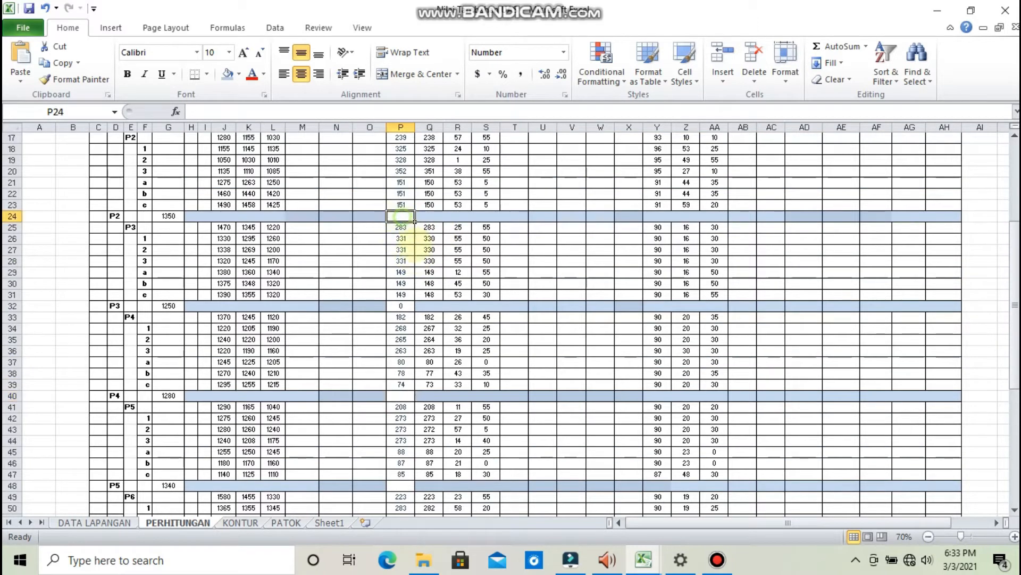
{"action": "left_click", "coordinate": [400, 306]}
{"action": "key", "text": "Delete"}
{"action": "scroll", "coordinate": [401, 305], "scroll_direction": "up", "scroll_amount": 4}
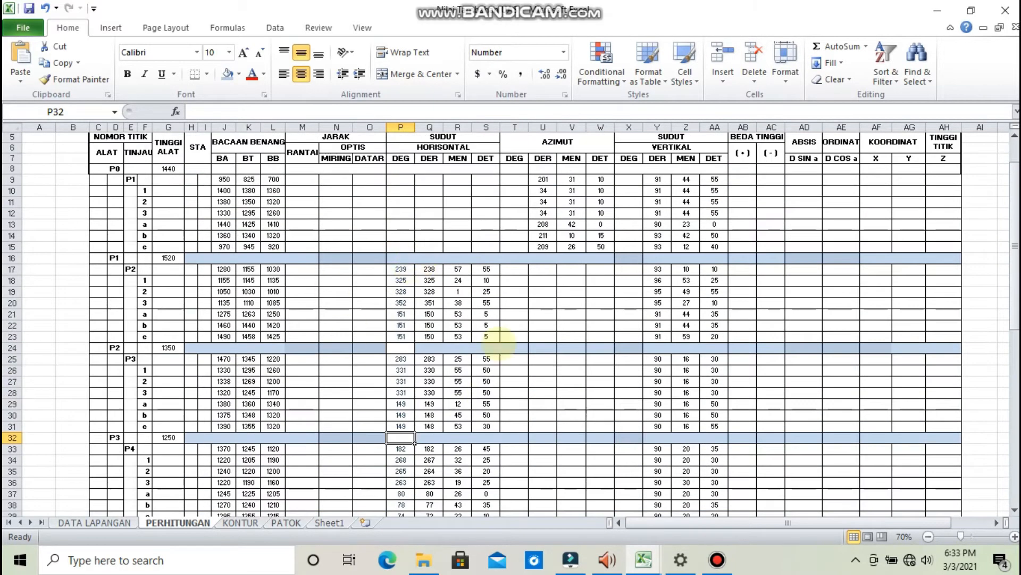
Enter =Y9+(Z9/60)+(AA9/3600) in X9 to convert the vertical angle to decimal degrees, and fill it down to X71
{"action": "left_click", "coordinate": [629, 179]}
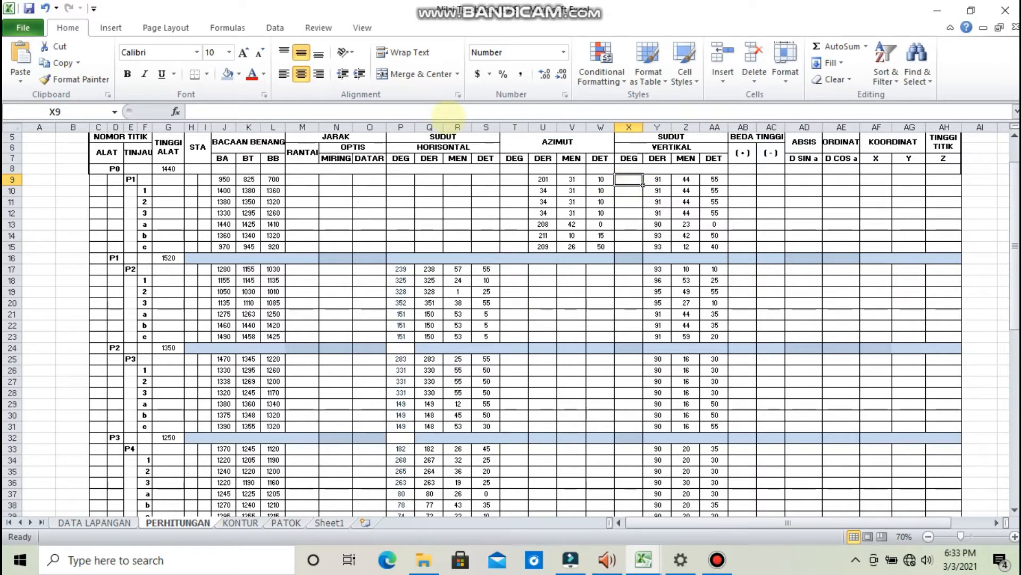
{"action": "left_click", "coordinate": [449, 112]}
{"action": "type", "text": "="}
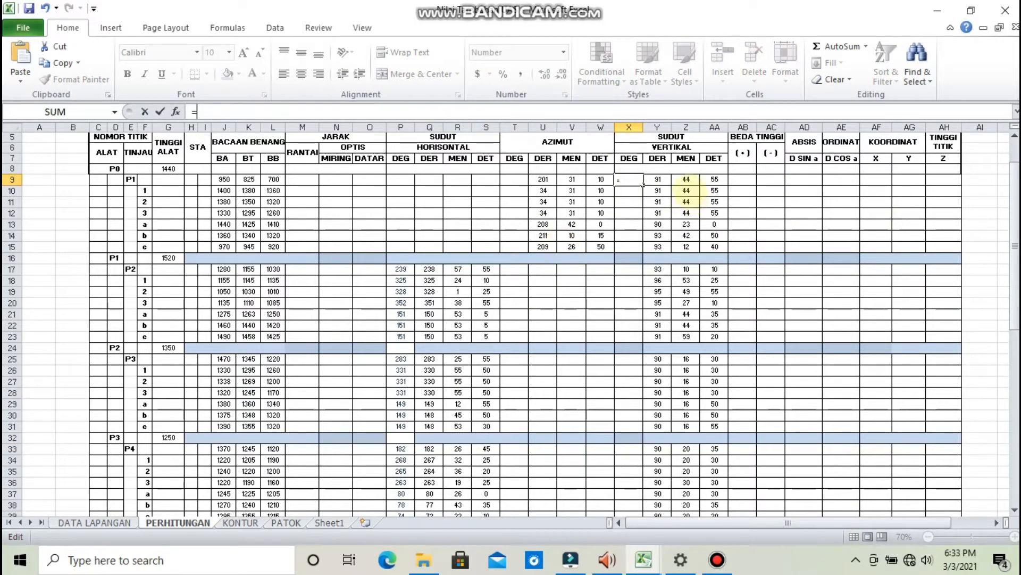
{"action": "left_click", "coordinate": [660, 181]}
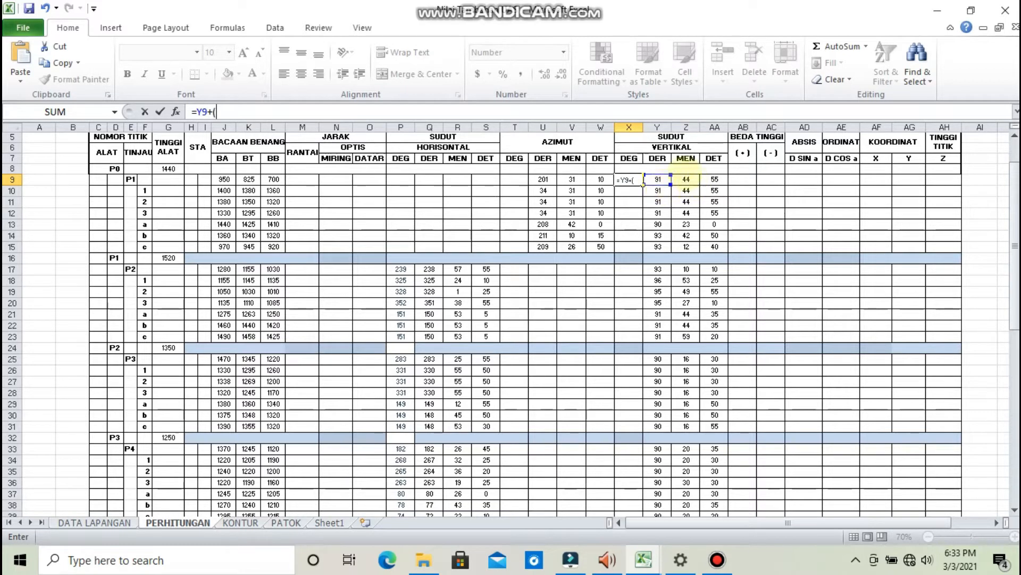
{"action": "left_click", "coordinate": [687, 180]}
{"action": "type", "text": "/"}
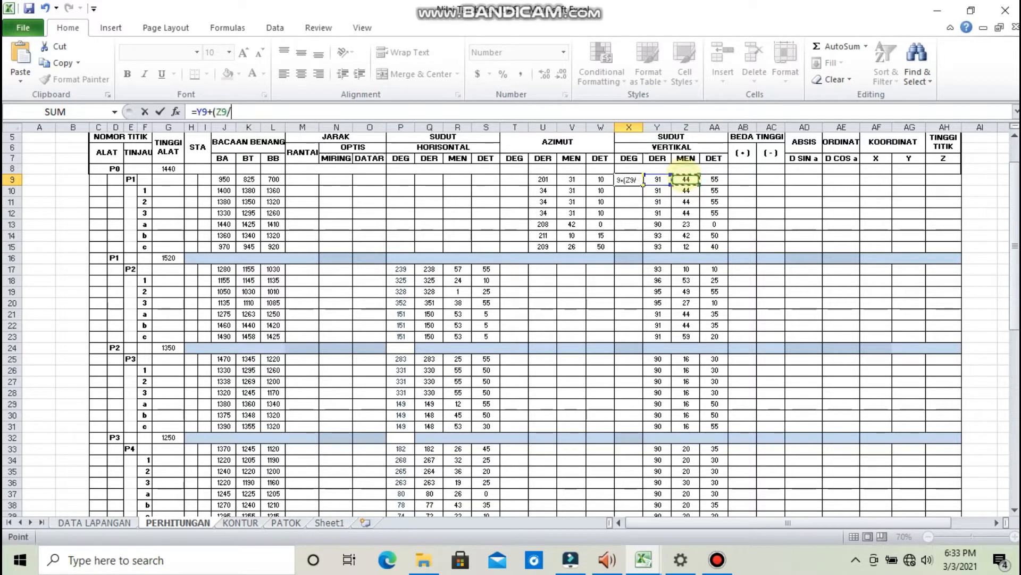
{"action": "type", "text": "60)+"}
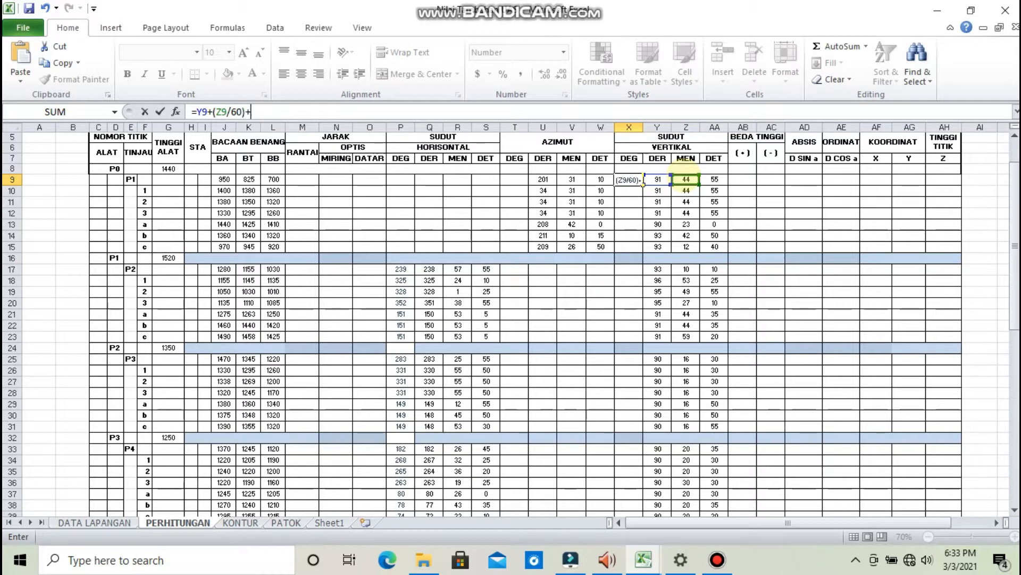
{"action": "type", "text": "("}
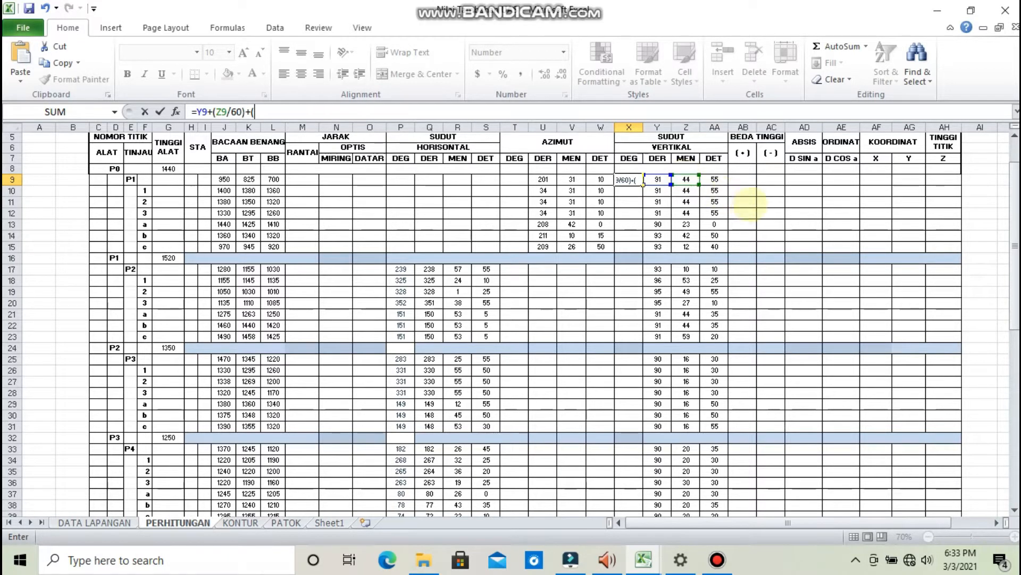
{"action": "left_click", "coordinate": [714, 180]}
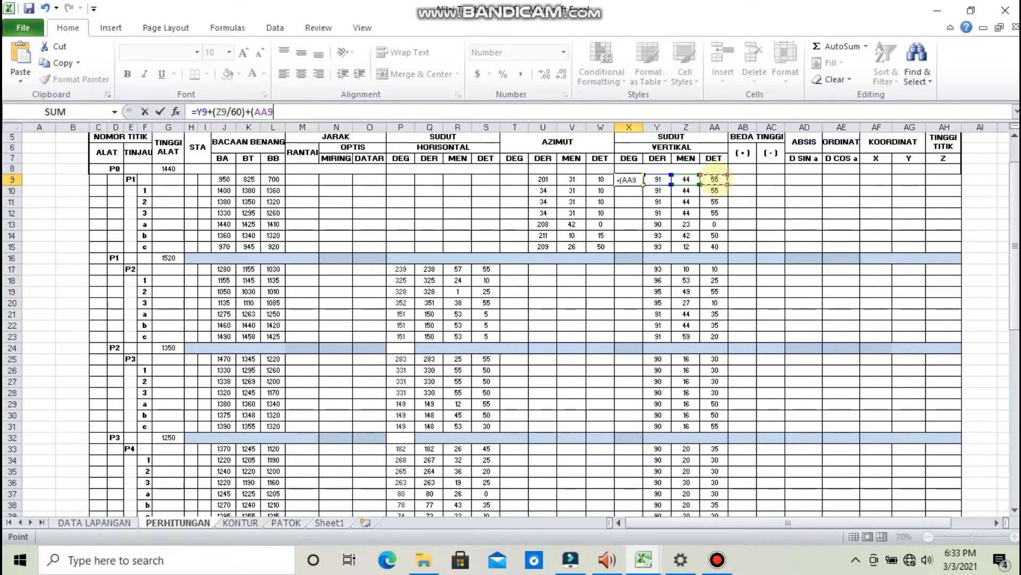
{"action": "type", "text": "/3600"}
{"action": "key", "text": "Return"}
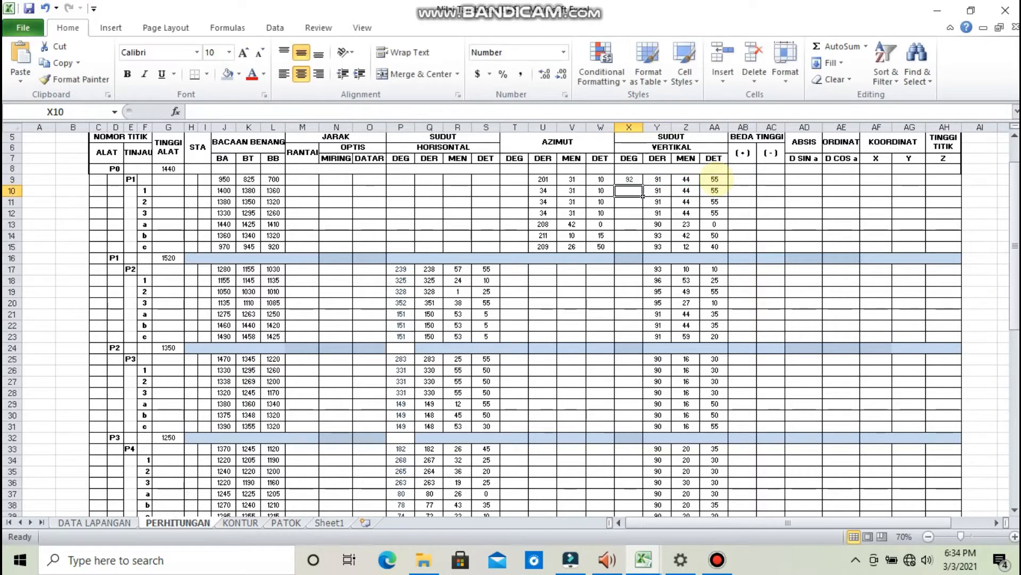
{"action": "left_click", "coordinate": [636, 182]}
{"action": "left_click_drag", "start_coordinate": [643, 183], "coordinate": [634, 475]}
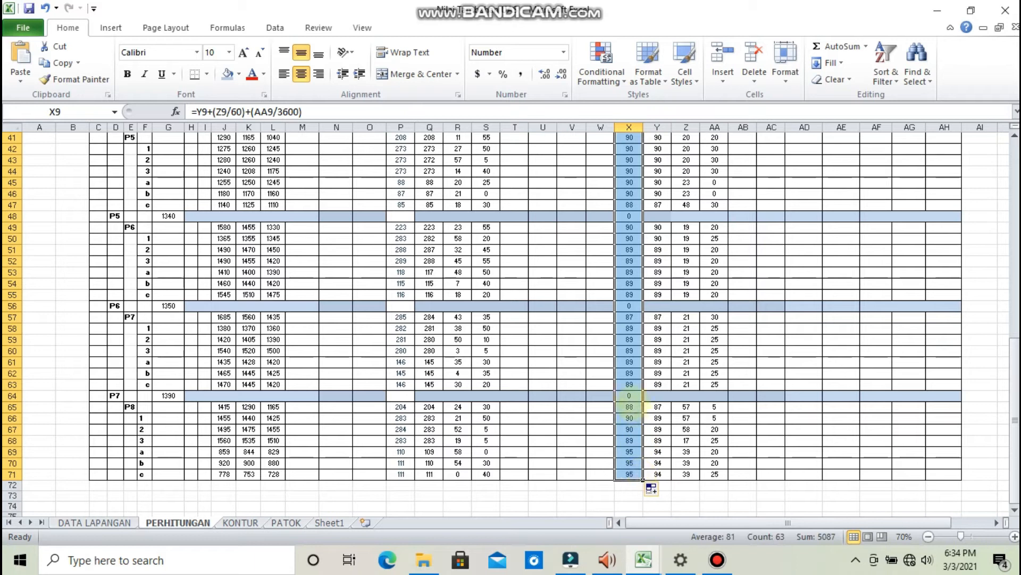
Clear the filled vertical degree formulas from the blue station rows P1 to P7, cells X16, X24, X32, X40, X48, X56 and X64
{"action": "left_click", "coordinate": [630, 396]}
{"action": "key", "text": "Delete"}
{"action": "left_click", "coordinate": [633, 305]}
{"action": "key", "text": "Delete"}
{"action": "scroll", "coordinate": [630, 240], "scroll_direction": "up", "scroll_amount": 6}
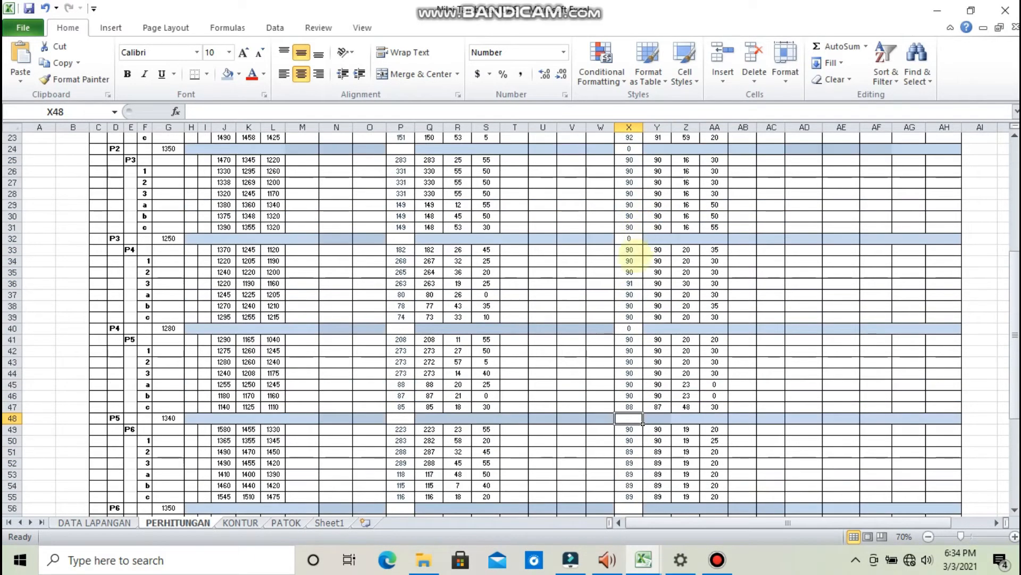
{"action": "left_click", "coordinate": [631, 328]}
{"action": "key", "text": "Delete"}
{"action": "left_click", "coordinate": [631, 238]}
{"action": "key", "text": "Delete"}
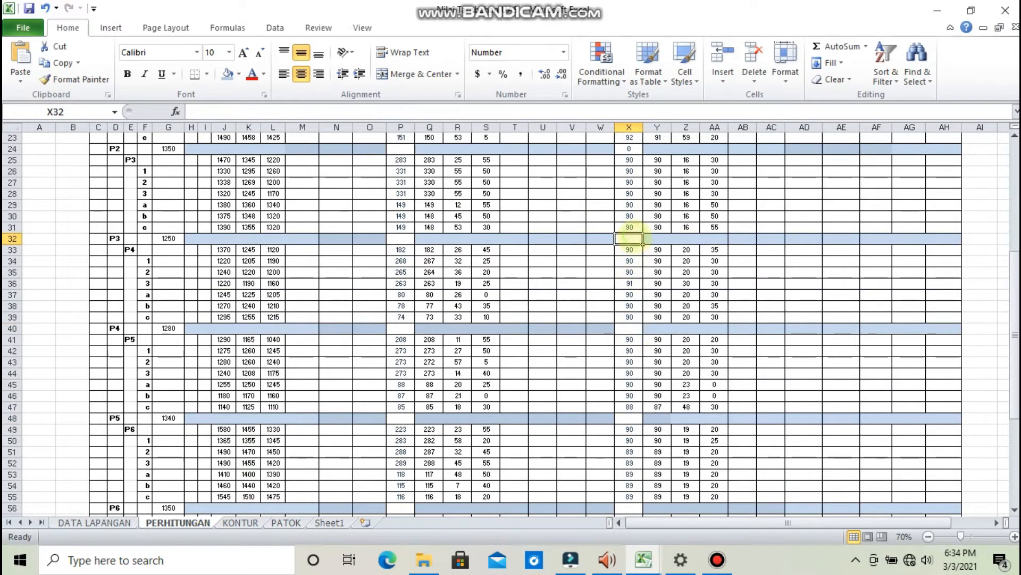
{"action": "scroll", "coordinate": [631, 238], "scroll_direction": "up", "scroll_amount": 4}
{"action": "left_click", "coordinate": [632, 283]}
{"action": "key", "text": "Delete"}
{"action": "scroll", "coordinate": [630, 285], "scroll_direction": "up", "scroll_amount": 3}
{"action": "left_click", "coordinate": [629, 290]}
{"action": "key", "text": "Delete"}
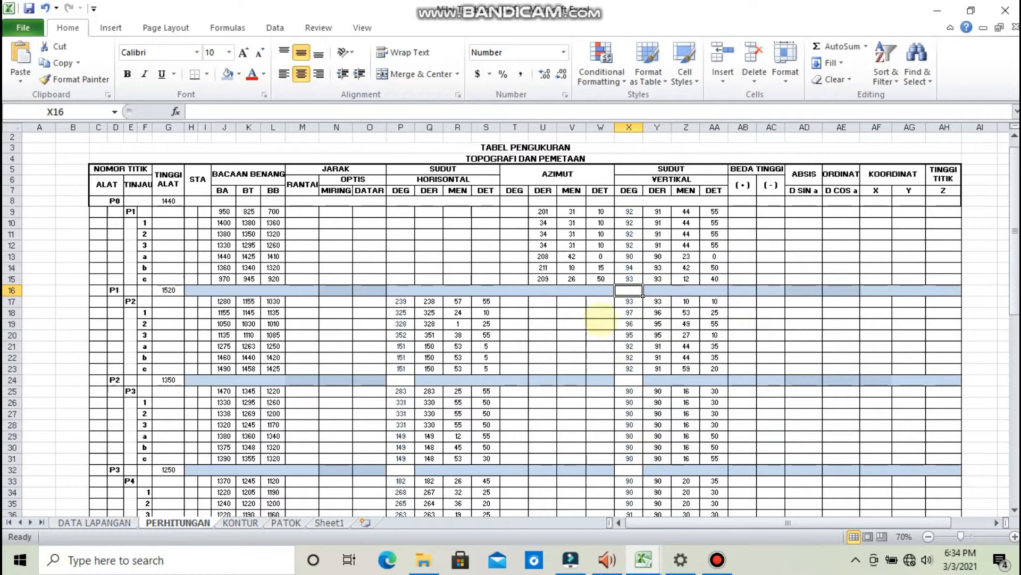
Enter =U9+(V9/60)+(W9/3600) in T9 to convert the azimuth to decimal degrees, and fill it down to T15
{"action": "left_click", "coordinate": [514, 211]}
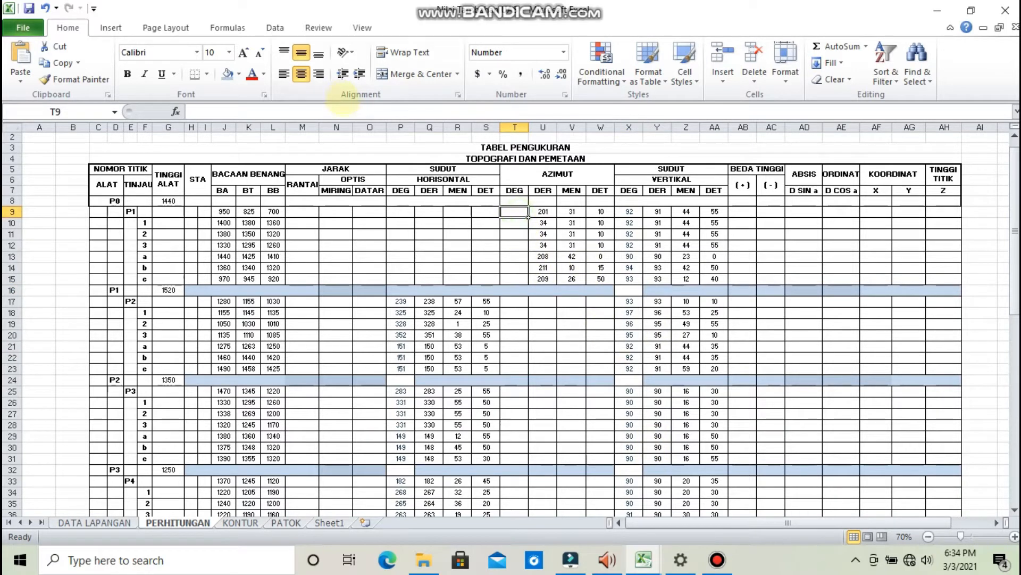
{"action": "type", "text": "="}
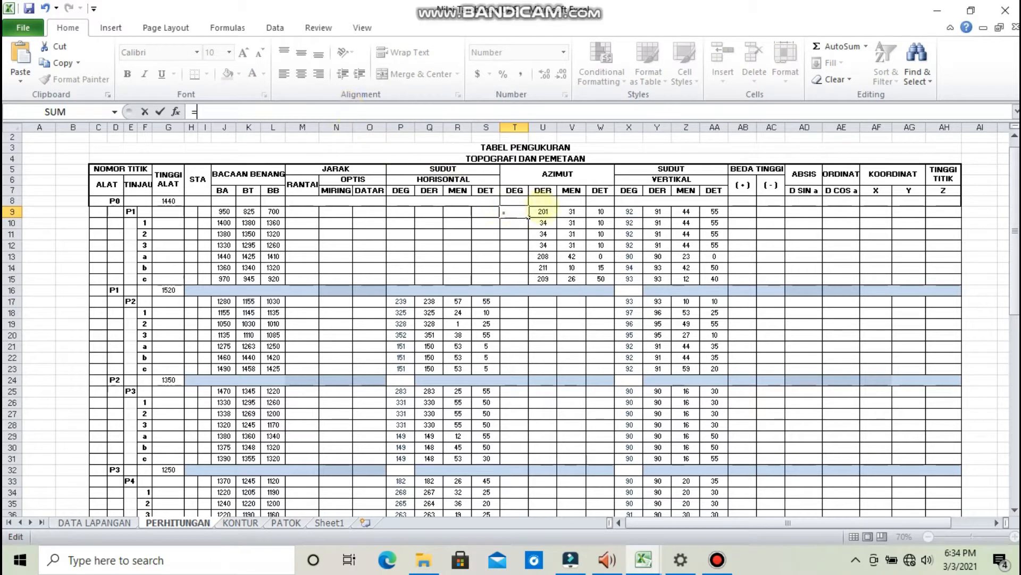
{"action": "left_click", "coordinate": [543, 212]}
{"action": "type", "text": "+("}
{"action": "left_click", "coordinate": [572, 212]}
{"action": "type", "text": "/"}
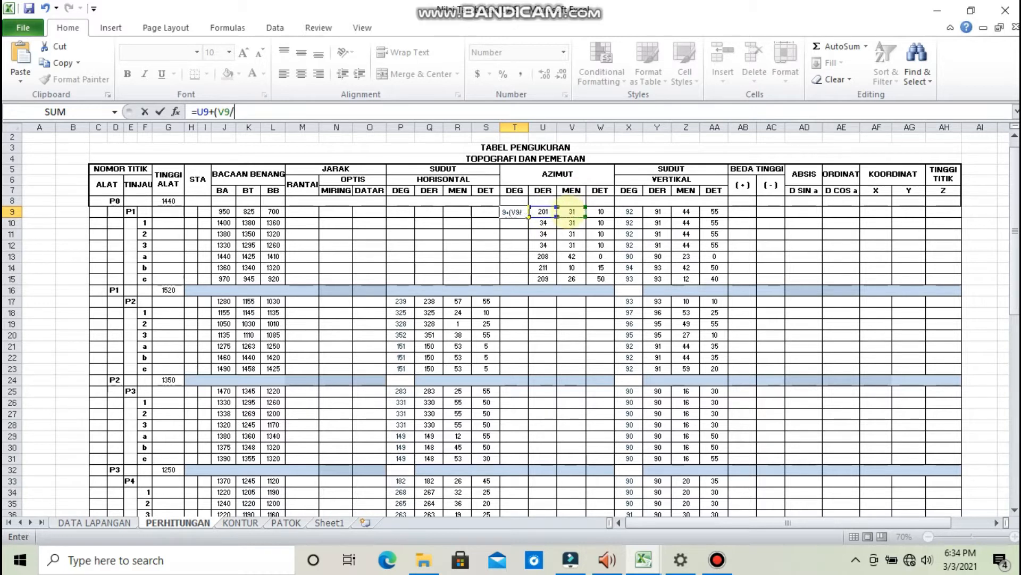
{"action": "type", "text": "60)+("}
{"action": "left_click", "coordinate": [600, 211]}
{"action": "type", "text": "/3600)"}
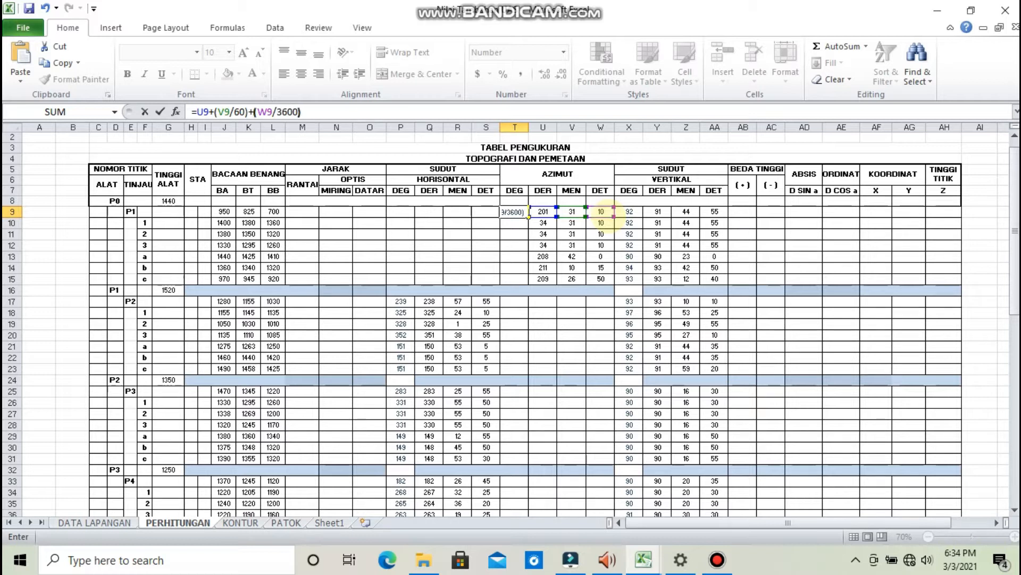
{"action": "key", "text": "Return"}
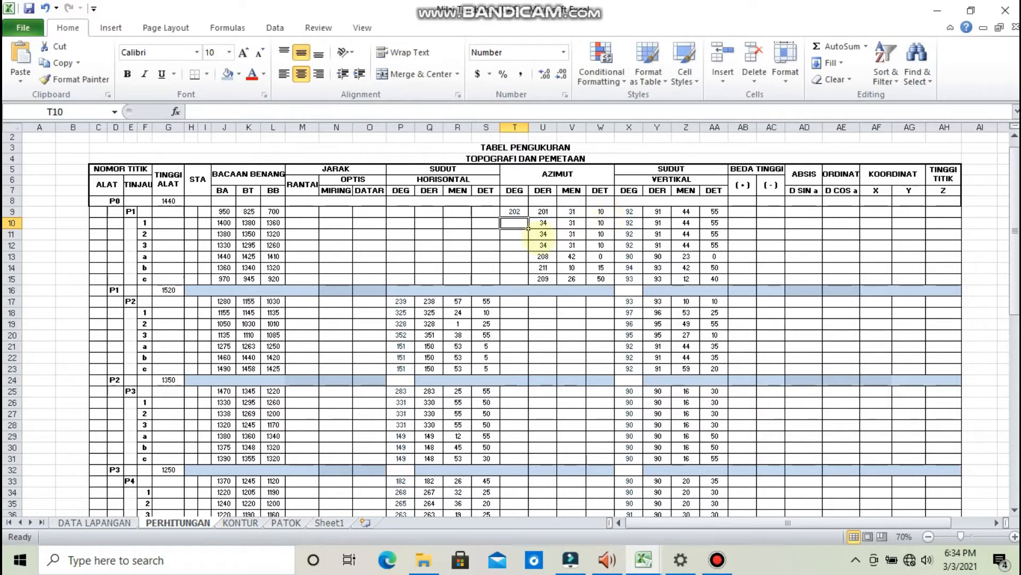
{"action": "left_click", "coordinate": [516, 213]}
{"action": "left_click_drag", "start_coordinate": [528, 217], "coordinate": [528, 282]}
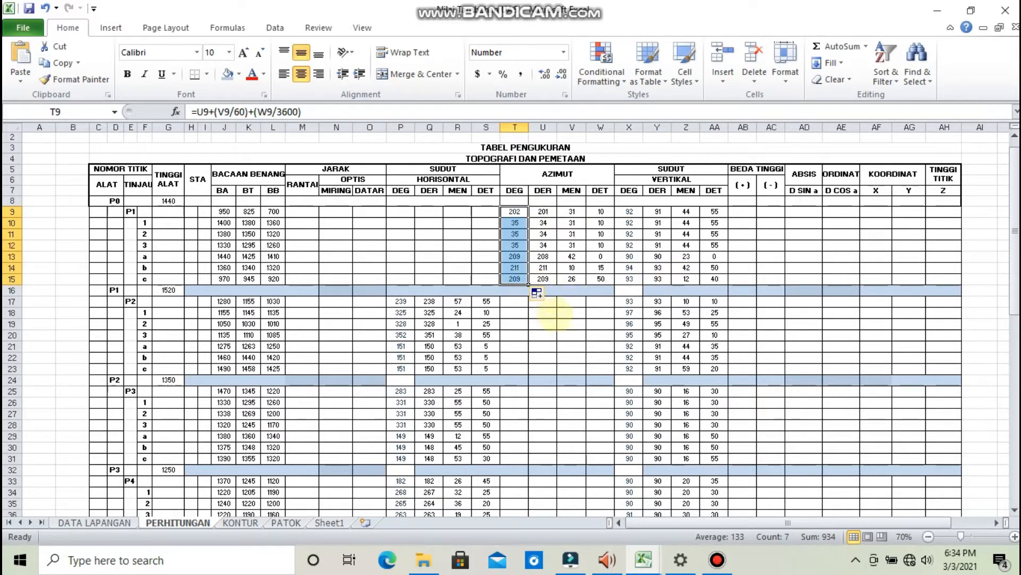
{"action": "left_click", "coordinate": [553, 314]}
Begin the azimuth formula for P2 in T17 with the first condition, =IF(T15+P17>540,T15+P17-540, as its opening part
{"action": "left_click", "coordinate": [513, 301]}
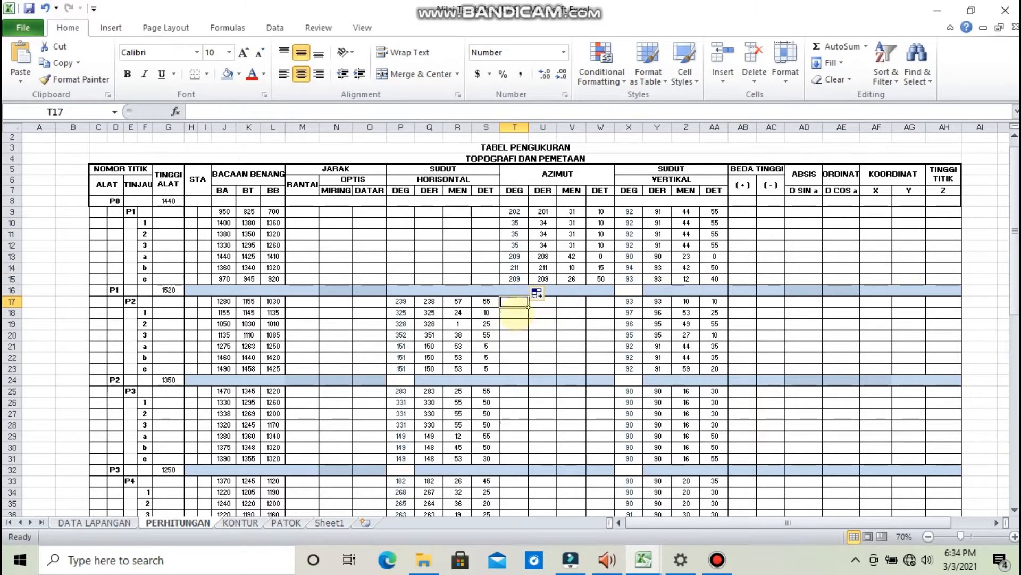
{"action": "left_click", "coordinate": [403, 110]}
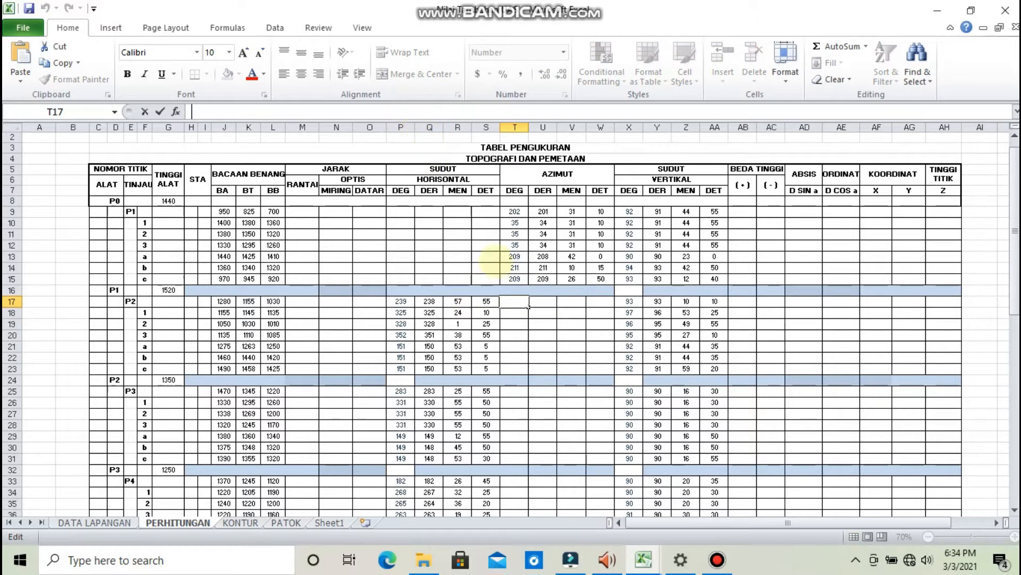
{"action": "type", "text": "=I"}
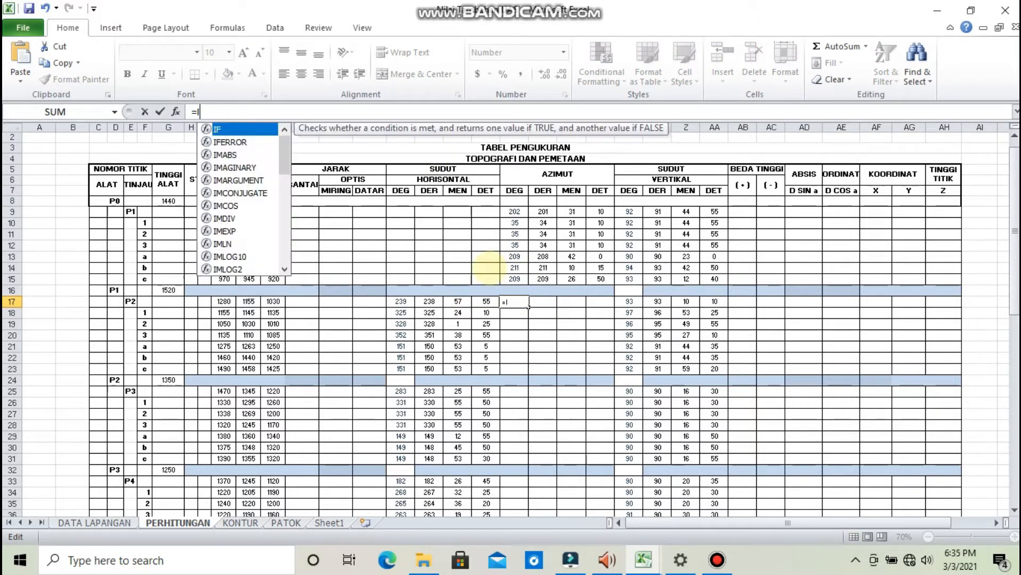
{"action": "type", "text": "F("}
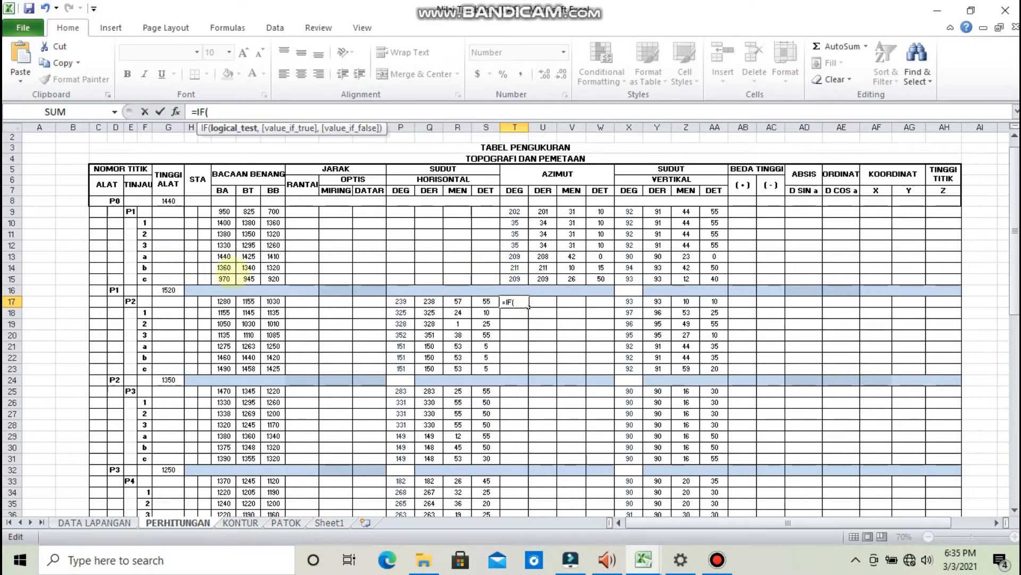
{"action": "left_click", "coordinate": [514, 278]}
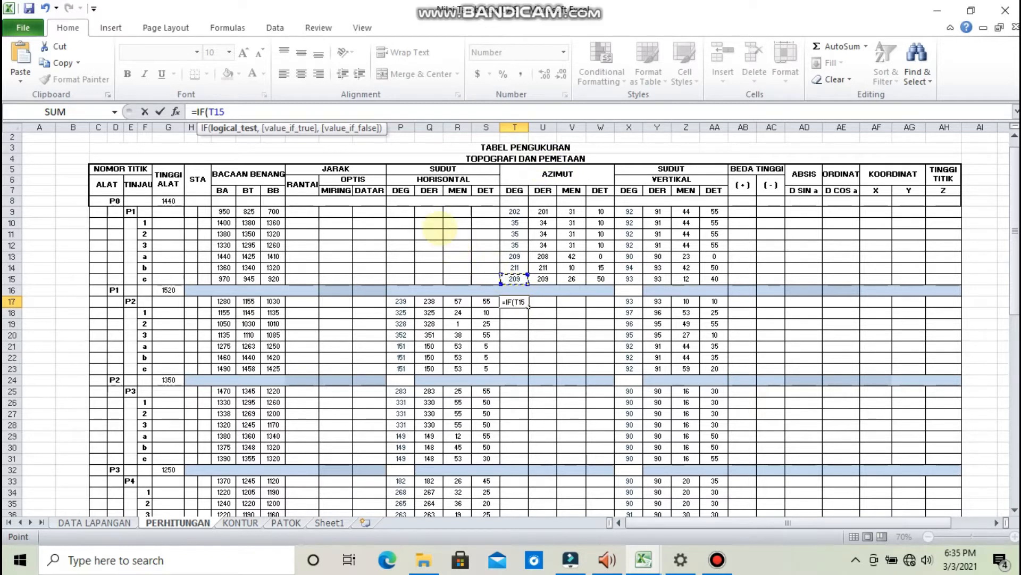
{"action": "type", "text": "+"}
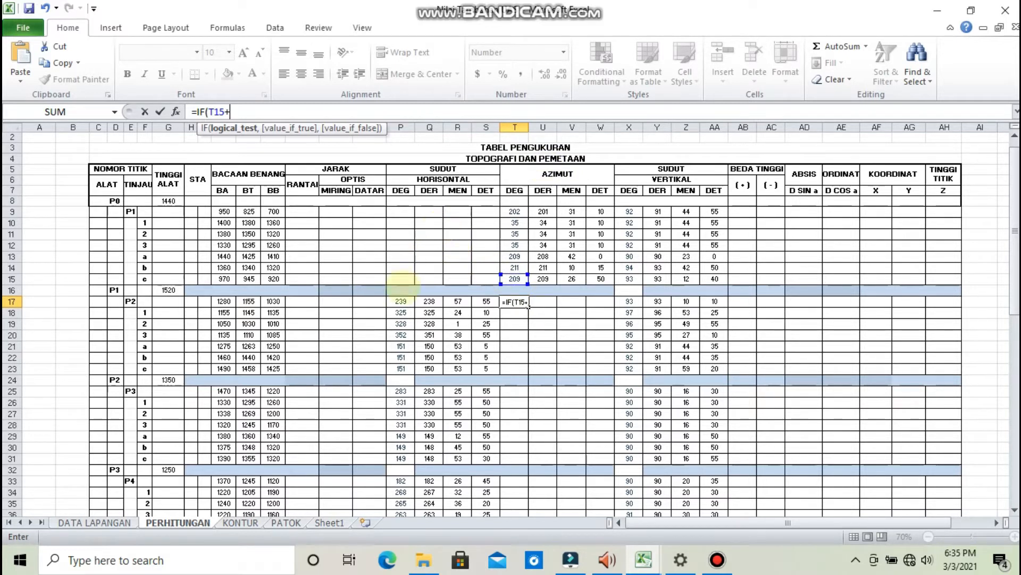
{"action": "left_click", "coordinate": [401, 301]}
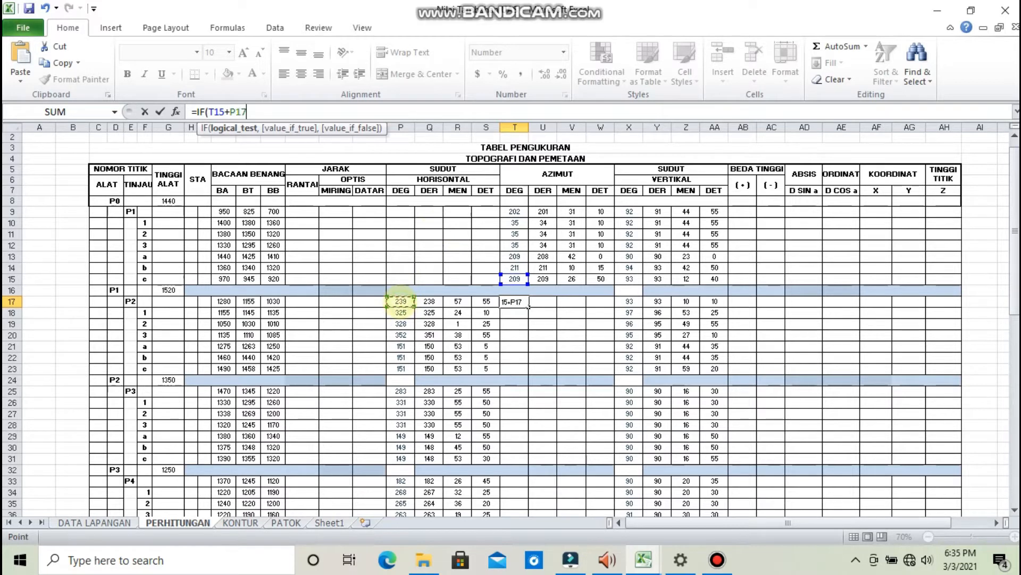
{"action": "type", "text": ">54"}
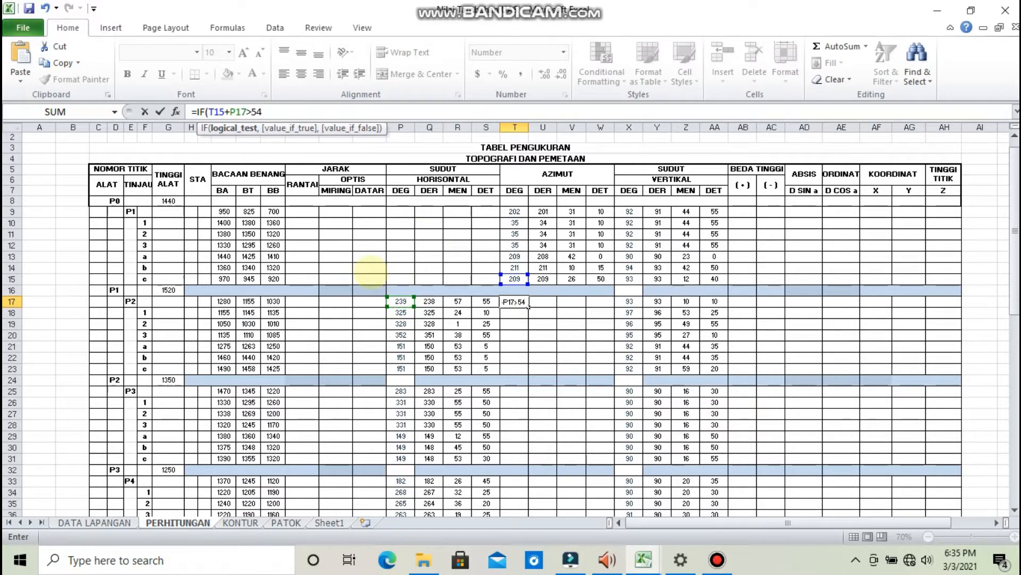
{"action": "type", "text": "0,"}
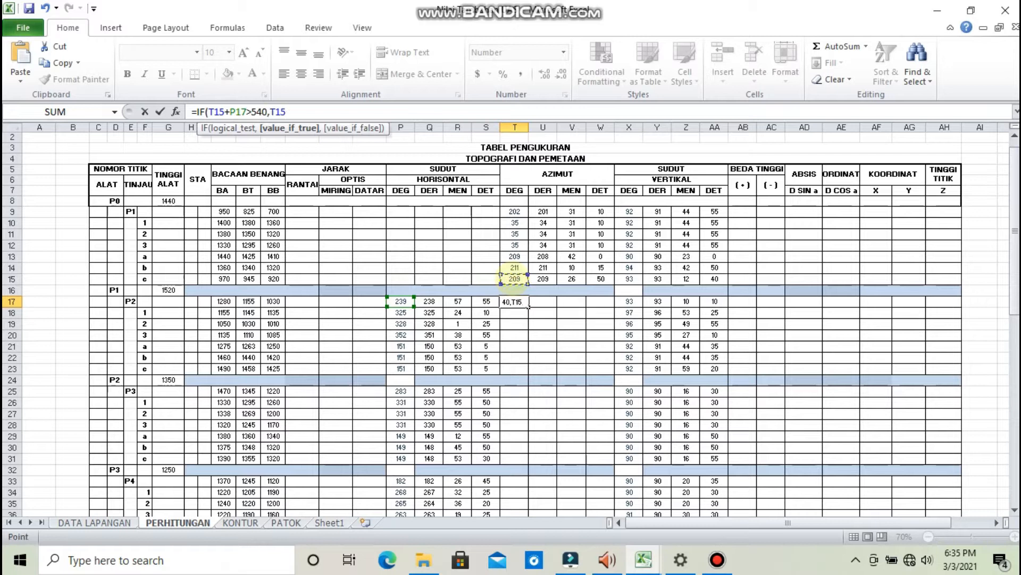
{"action": "type", "text": "+"}
{"action": "left_click", "coordinate": [400, 303]}
{"action": "type", "text": "-540"}
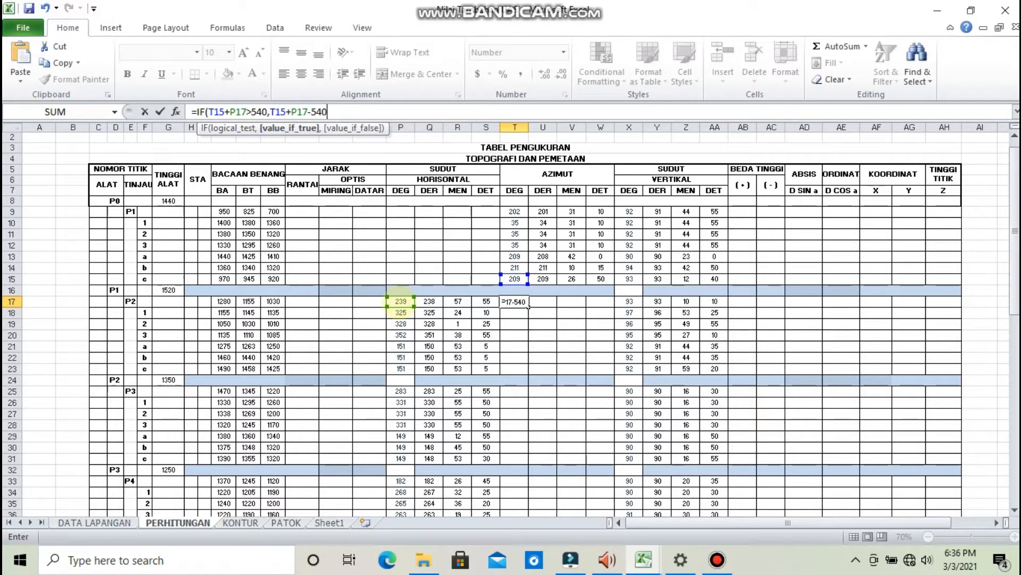
{"action": "type", "text": ","}
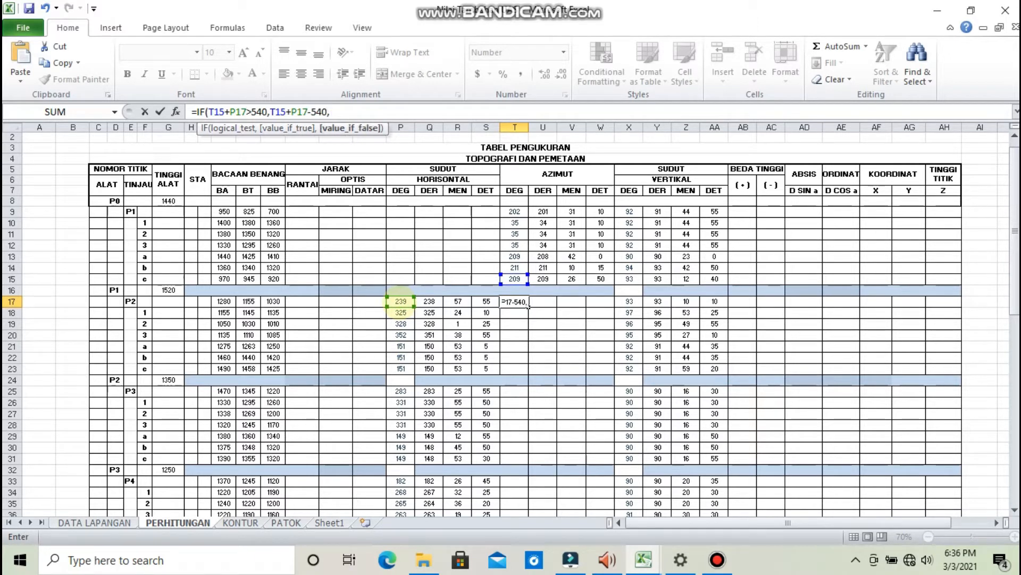
Complete the T17 azimuth formula with the nested condition IF(T15+P17>180,T15+P17-180,T15+P17+180)) and enter it
{"action": "type", "text": "IF"}
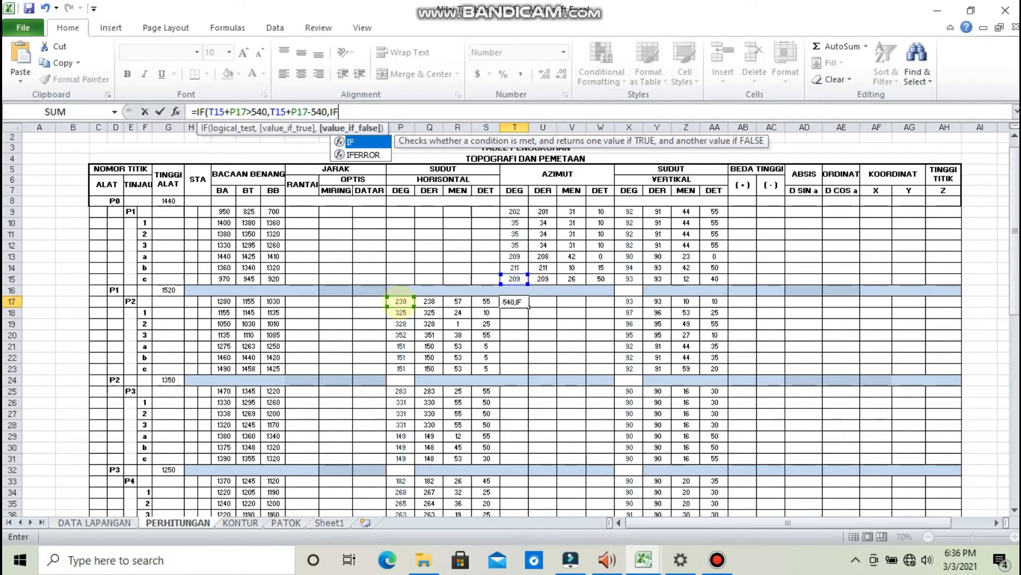
{"action": "type", "text": "("}
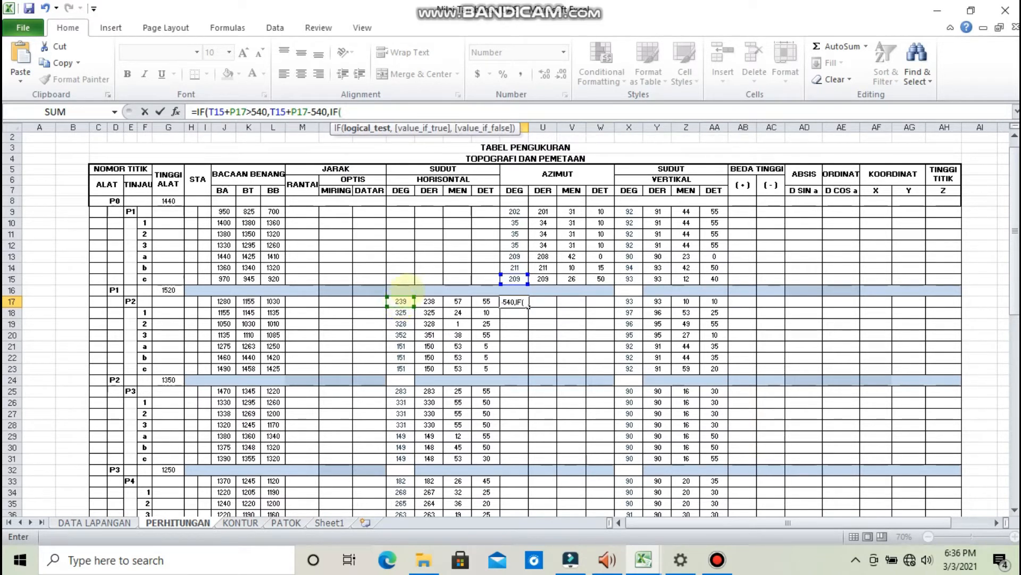
{"action": "left_click", "coordinate": [515, 279]}
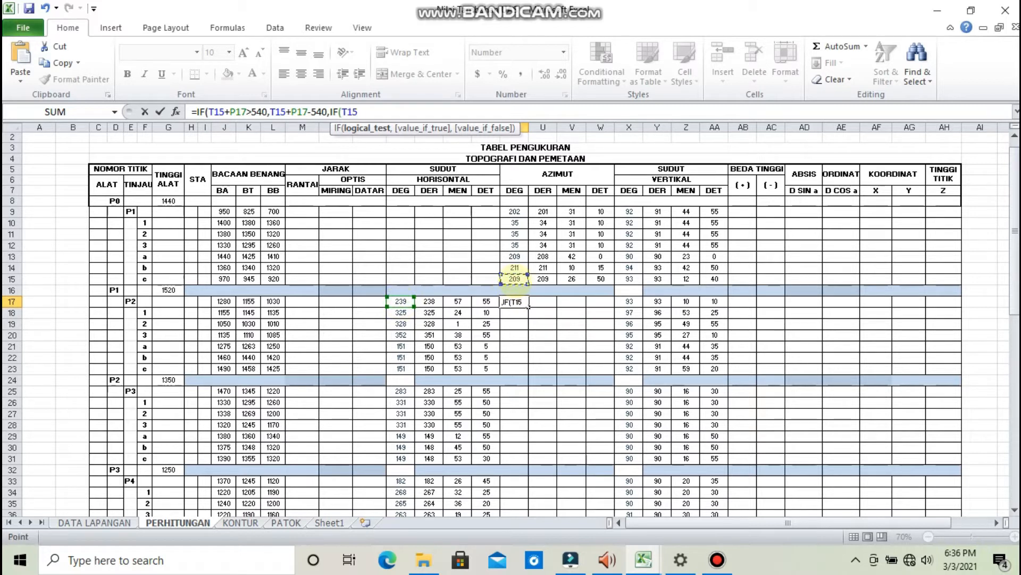
{"action": "type", "text": "+"}
{"action": "left_click", "coordinate": [401, 301]}
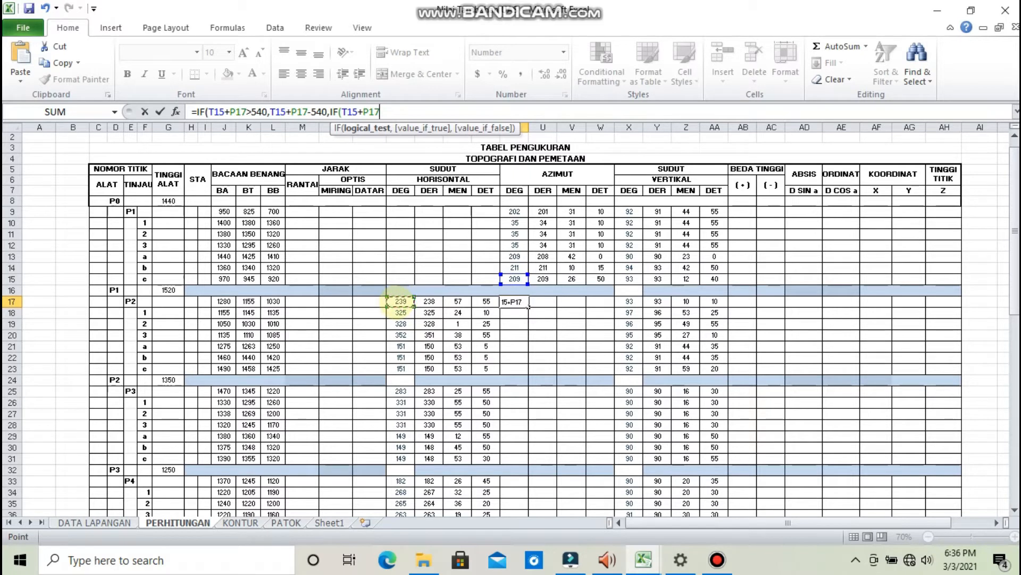
{"action": "type", "text": ">180,"}
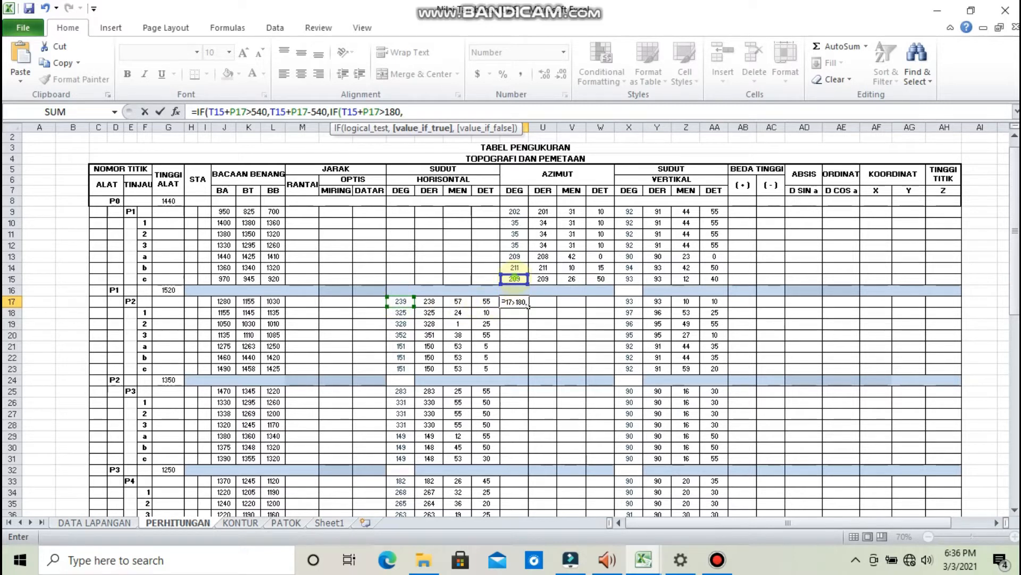
{"action": "left_click", "coordinate": [515, 277]}
{"action": "type", "text": "+"}
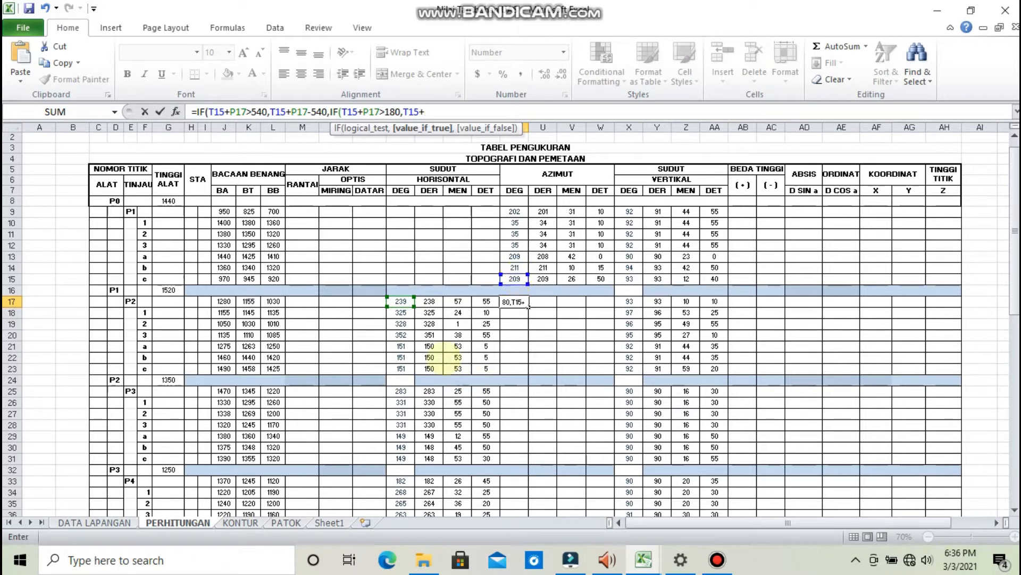
{"action": "left_click", "coordinate": [400, 302]}
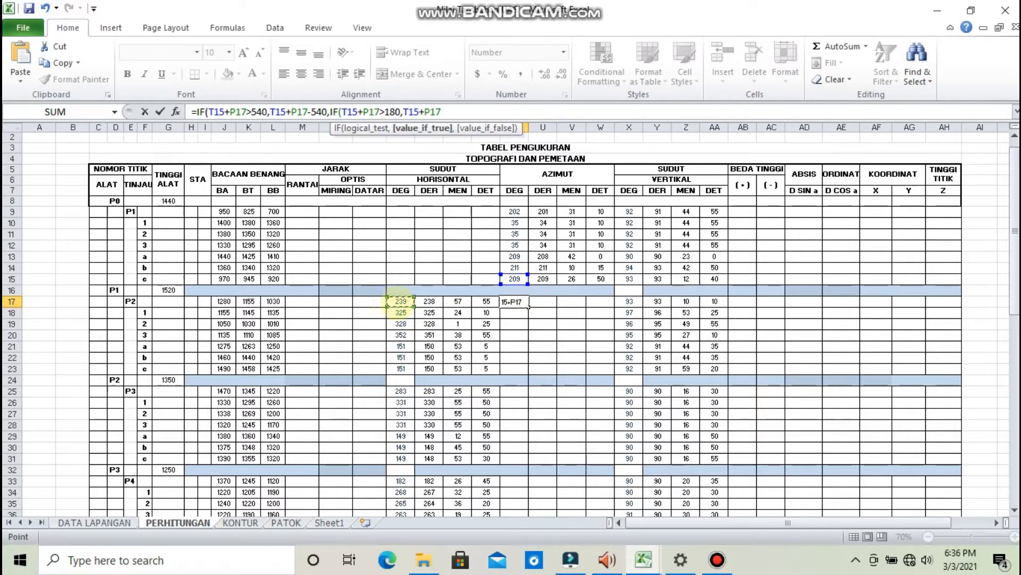
{"action": "type", "text": "-180,"}
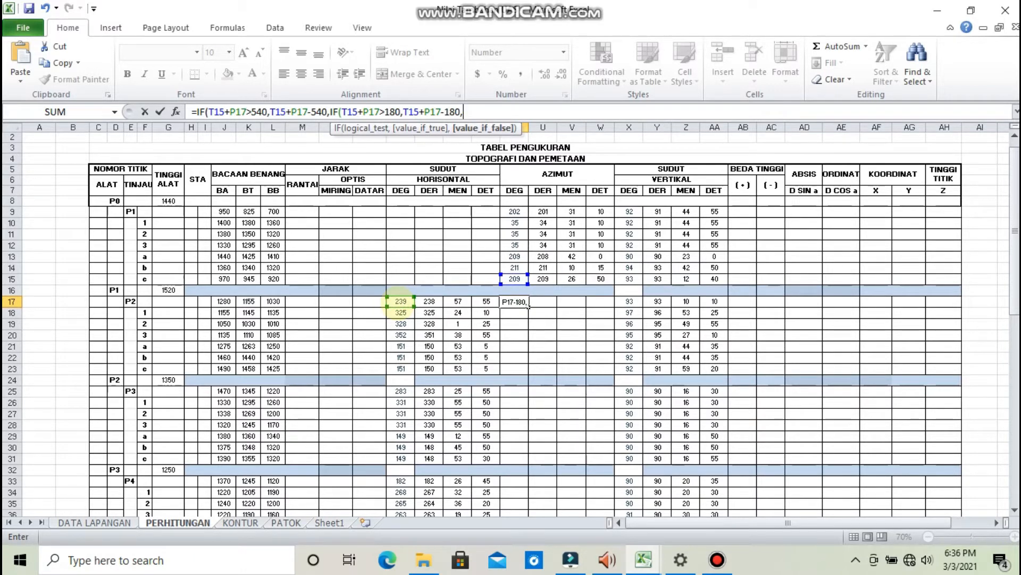
{"action": "left_click", "coordinate": [512, 278]}
{"action": "type", "text": "+"}
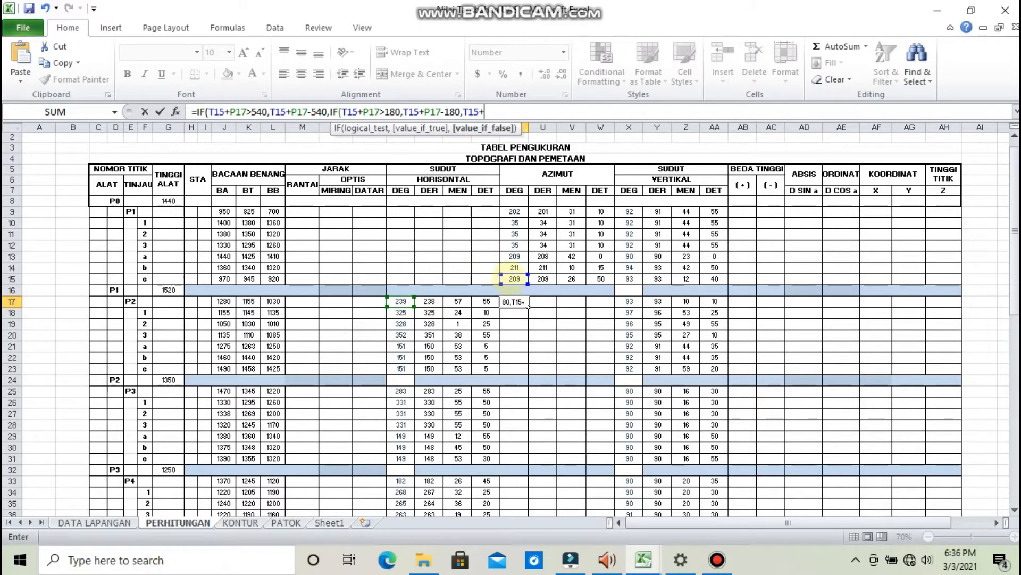
{"action": "left_click", "coordinate": [400, 301]}
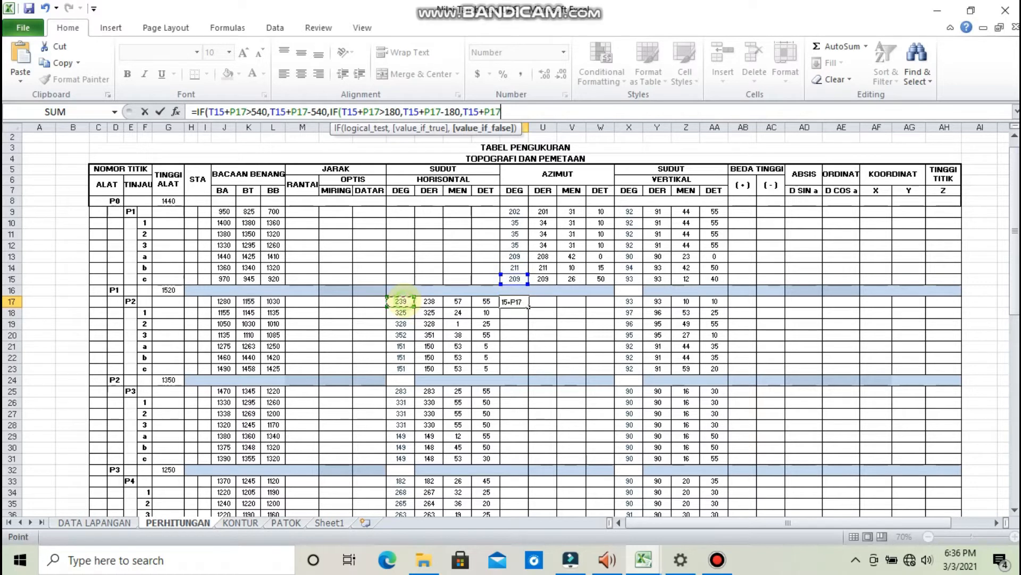
{"action": "type", "text": "+180))"}
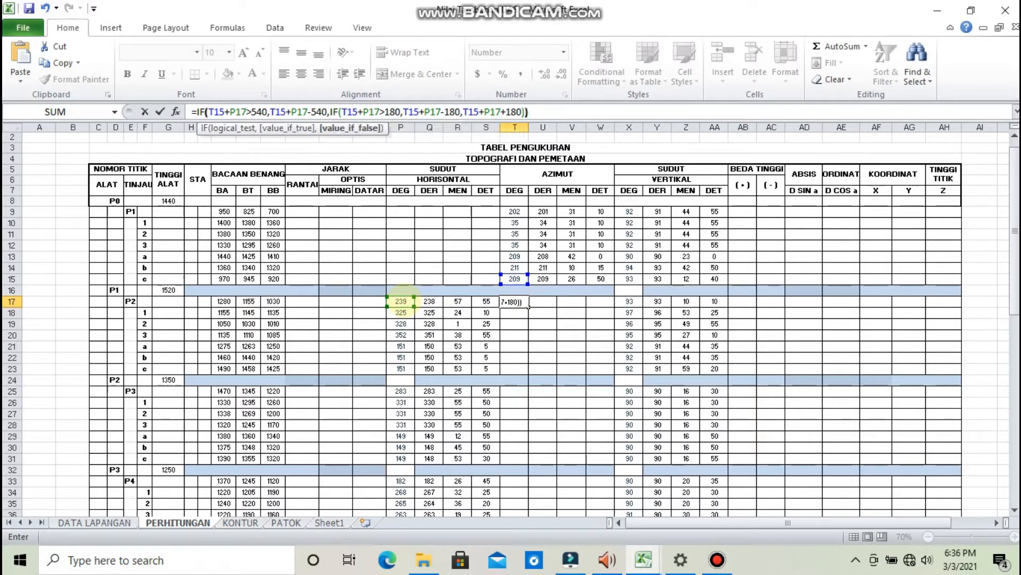
{"action": "key", "text": "Return"}
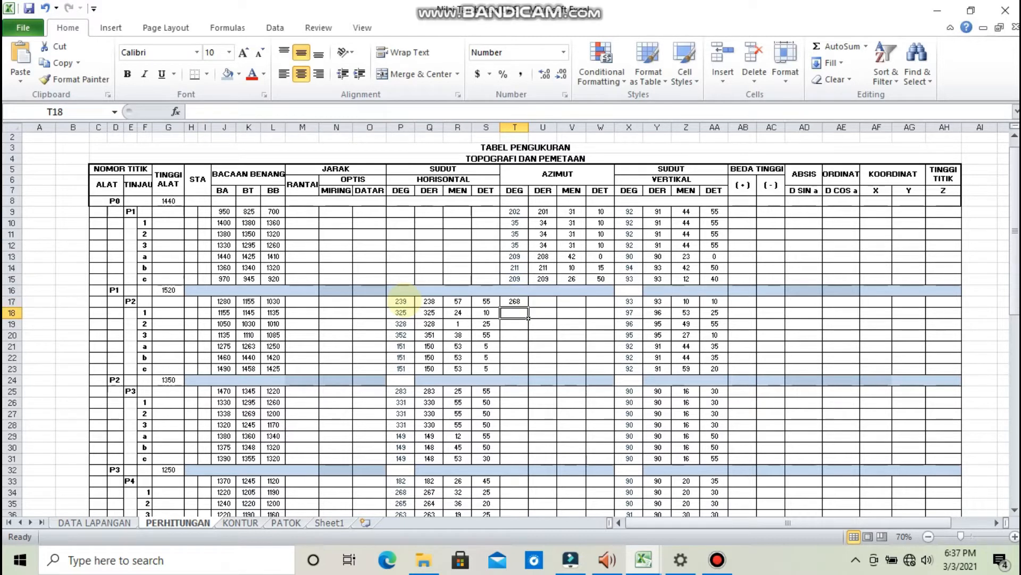
Lock row 15 in every T15 reference of the T17 azimuth formula, changing each one to T$15
{"action": "left_click", "coordinate": [512, 302]}
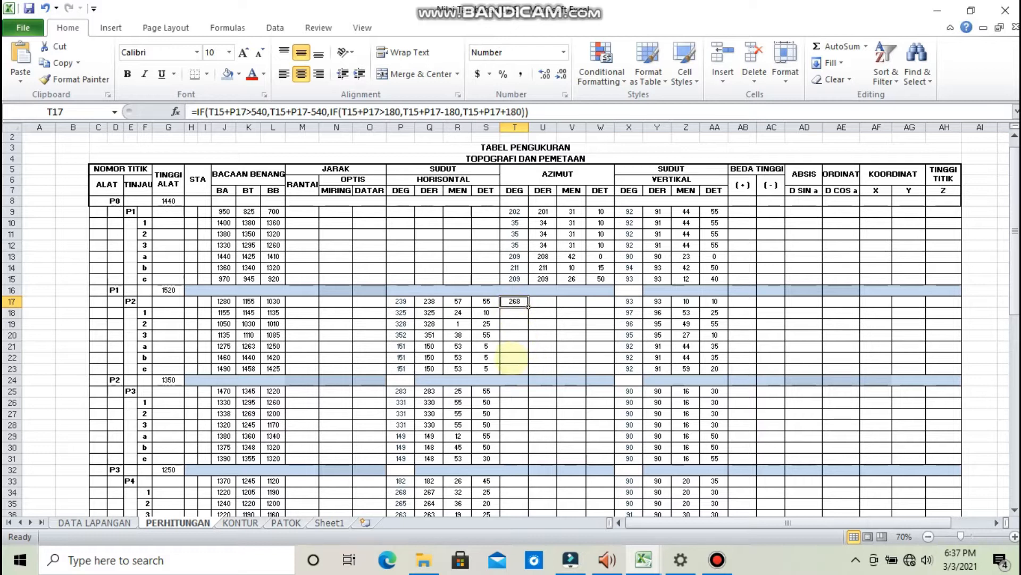
{"action": "key", "text": "F2"}
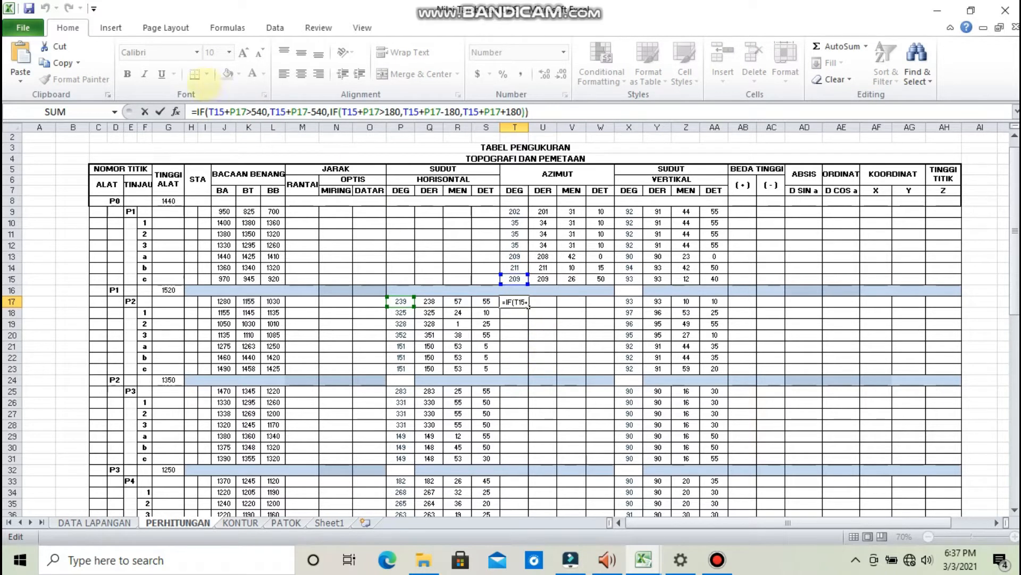
{"action": "left_click", "coordinate": [211, 111]}
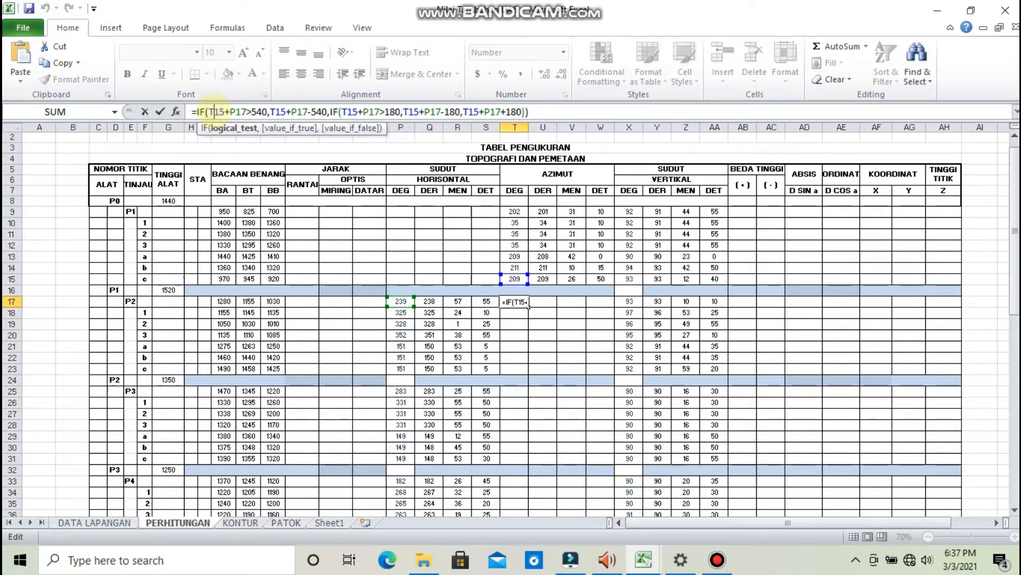
{"action": "type", "text": "$"}
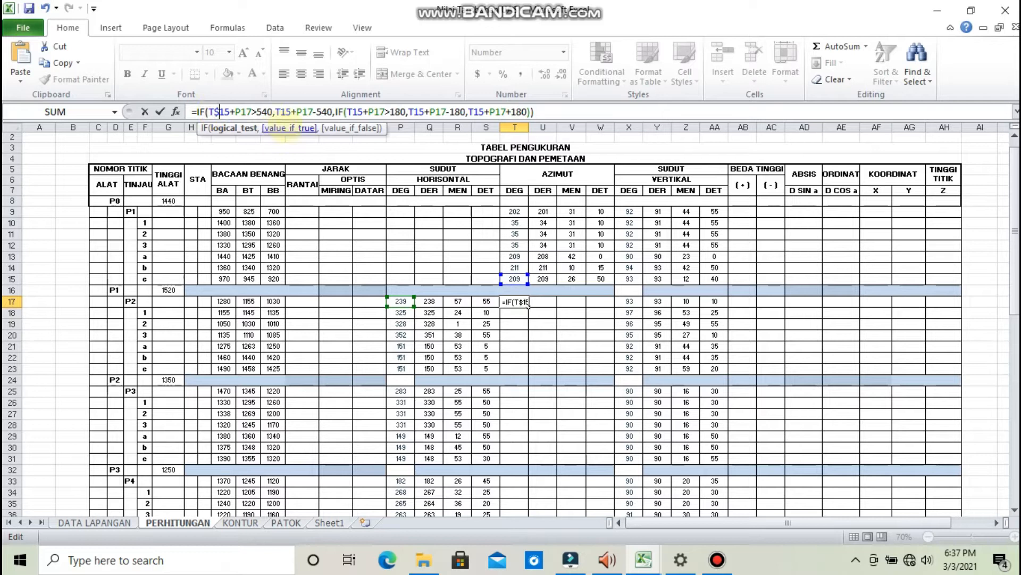
{"action": "left_click", "coordinate": [280, 111]}
{"action": "type", "text": "$"}
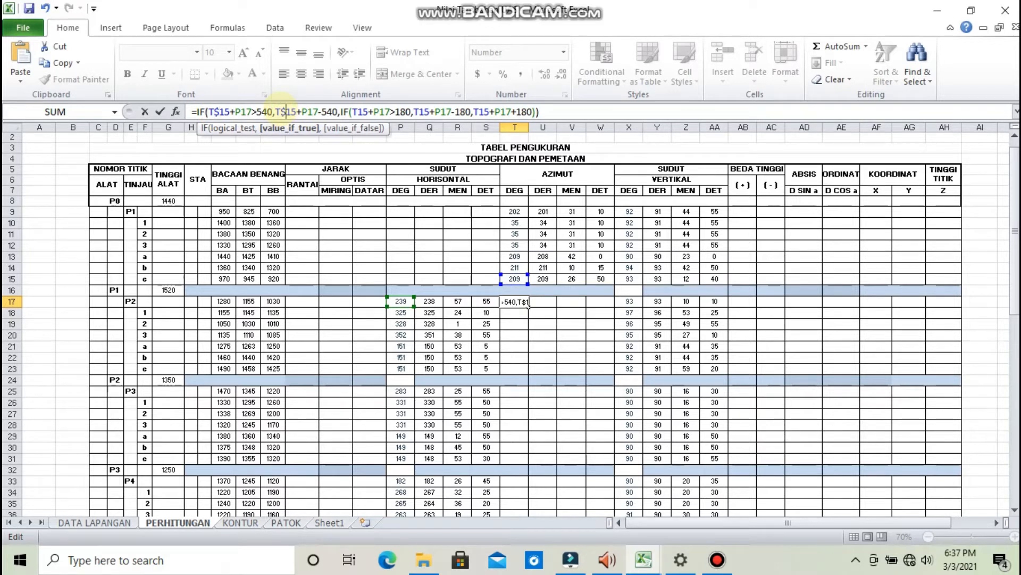
{"action": "left_click", "coordinate": [358, 112]}
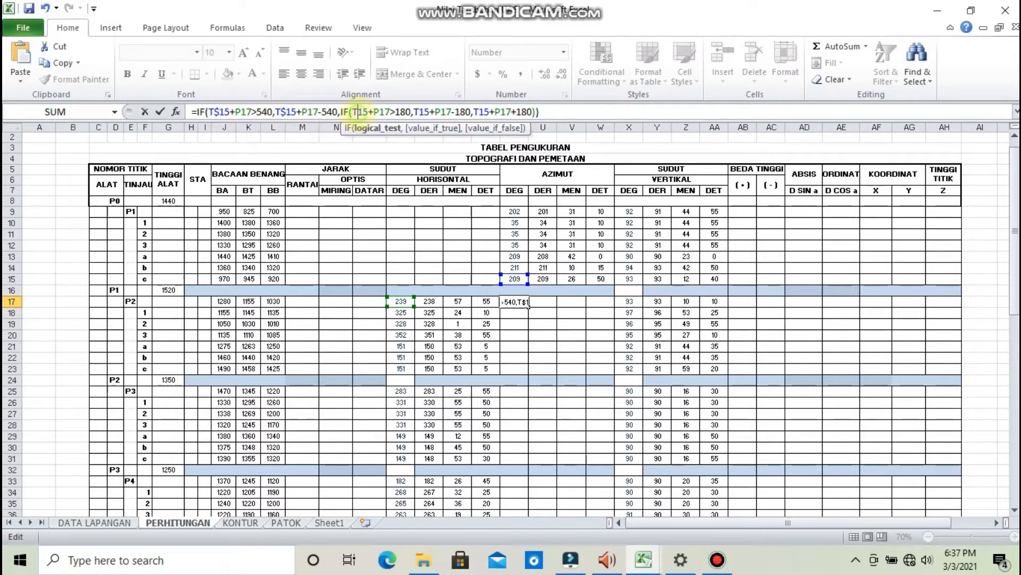
{"action": "type", "text": "$"}
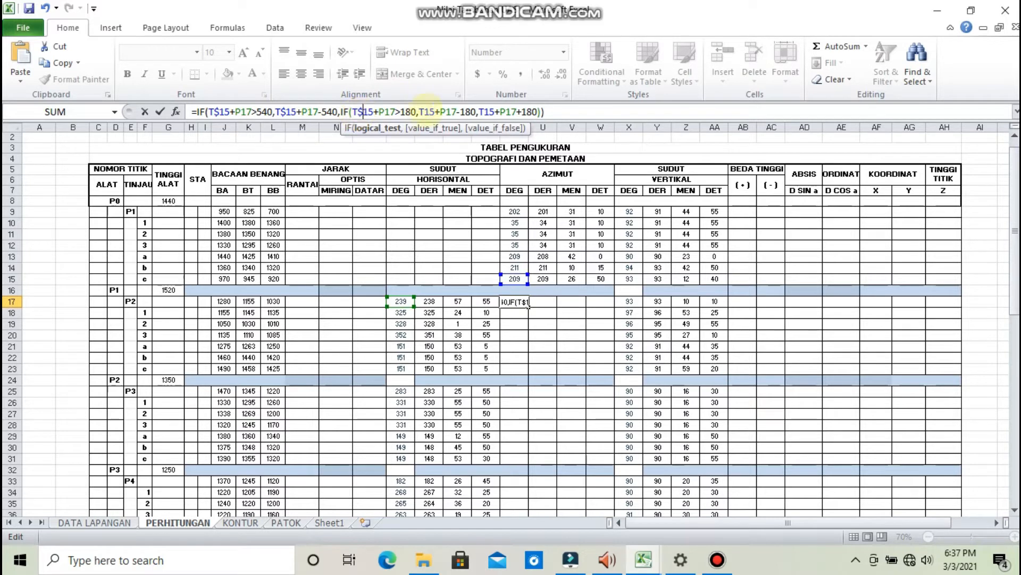
{"action": "left_click", "coordinate": [423, 112]}
{"action": "type", "text": "$"}
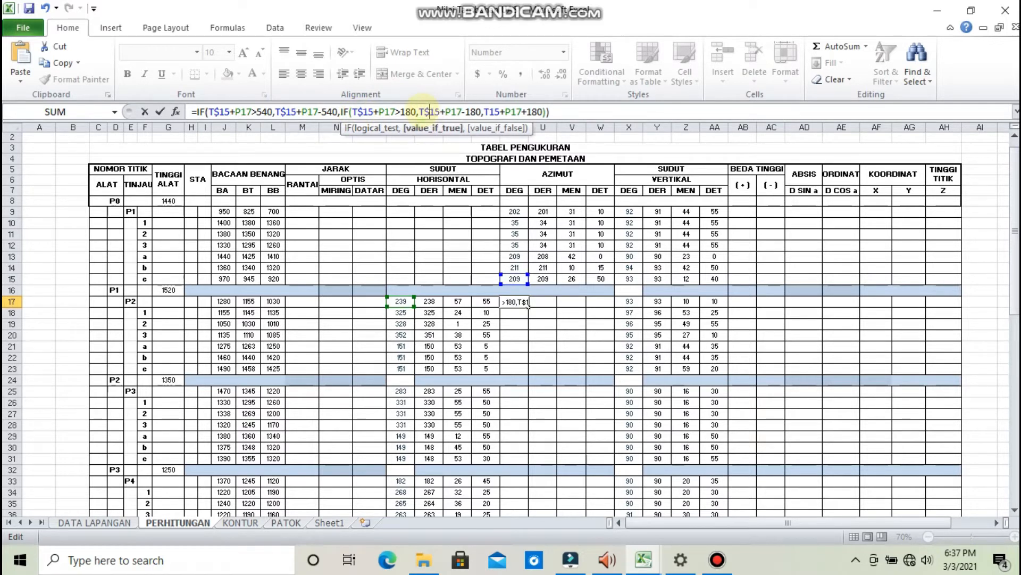
{"action": "left_click", "coordinate": [486, 111]}
{"action": "type", "text": "$"}
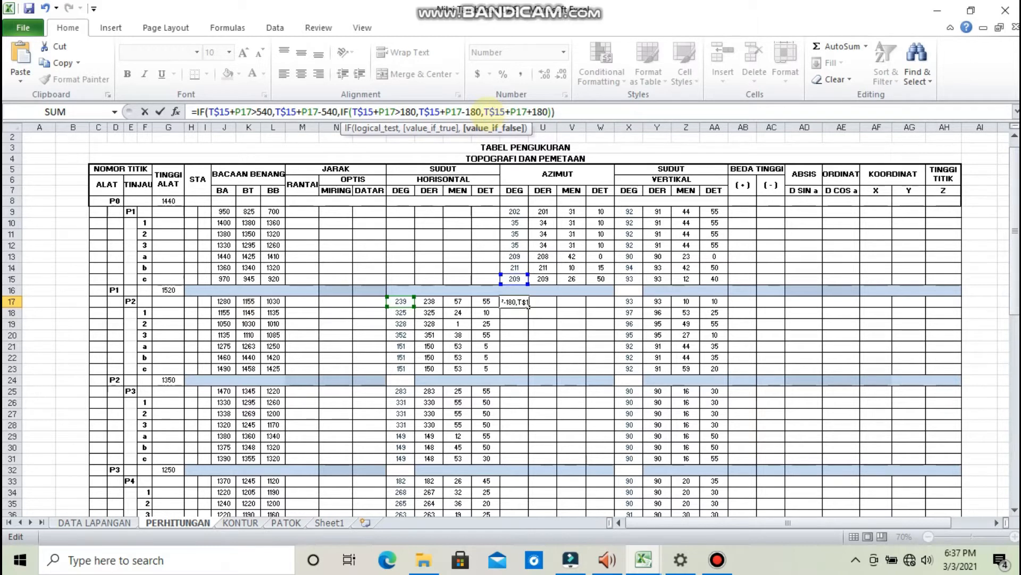
{"action": "left_click", "coordinate": [593, 111]}
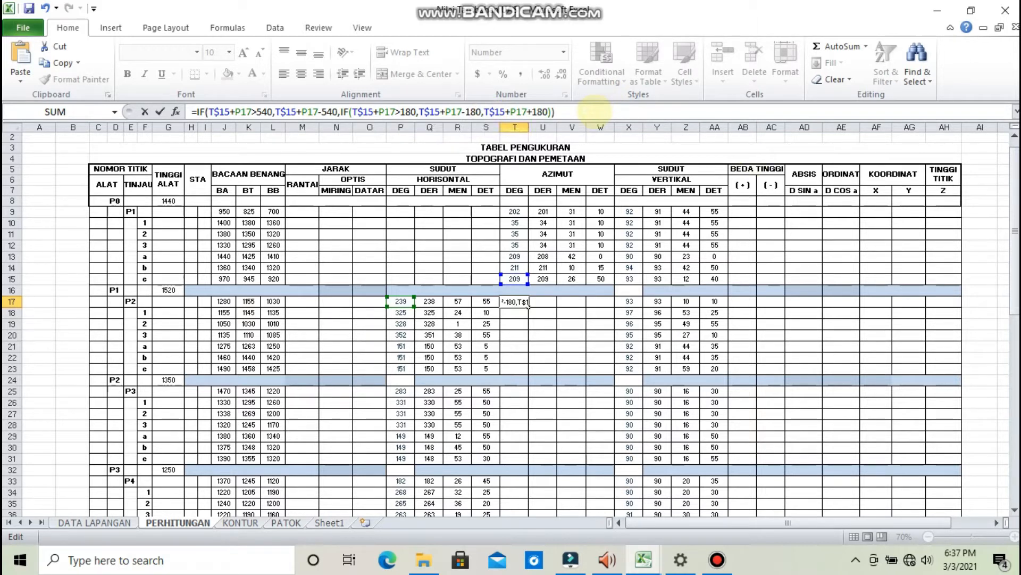
{"action": "key", "text": "Return"}
Fill the P2 azimuth formula from T17 down to T23
{"action": "left_click", "coordinate": [526, 306]}
{"action": "left_click_drag", "start_coordinate": [528, 307], "coordinate": [528, 374]}
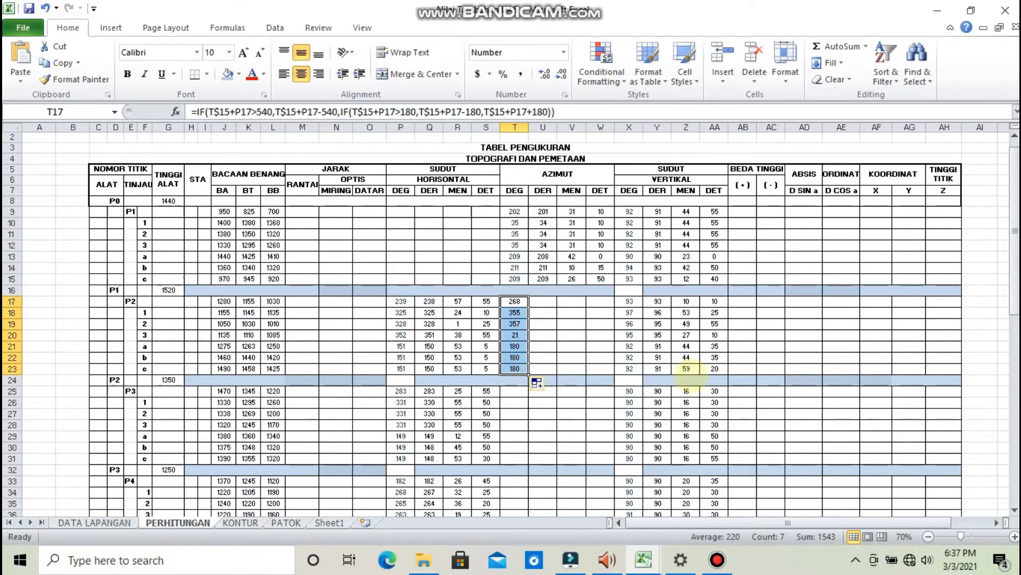
{"action": "left_click", "coordinate": [572, 394]}
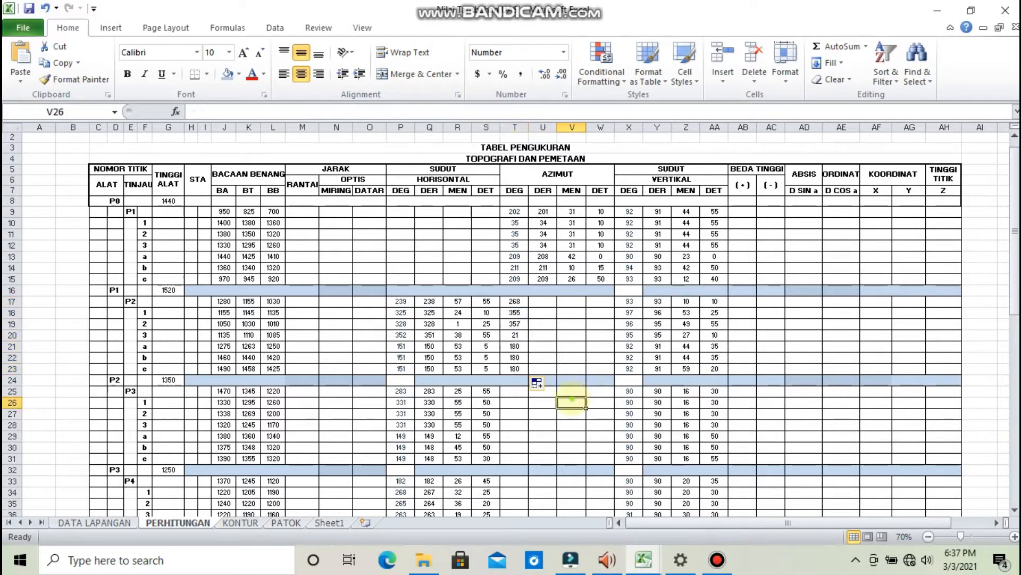
Begin the azimuth formula for P3 in T25 with the first condition, =IF(T17+P25>540, as its opening part
{"action": "left_click", "coordinate": [514, 392]}
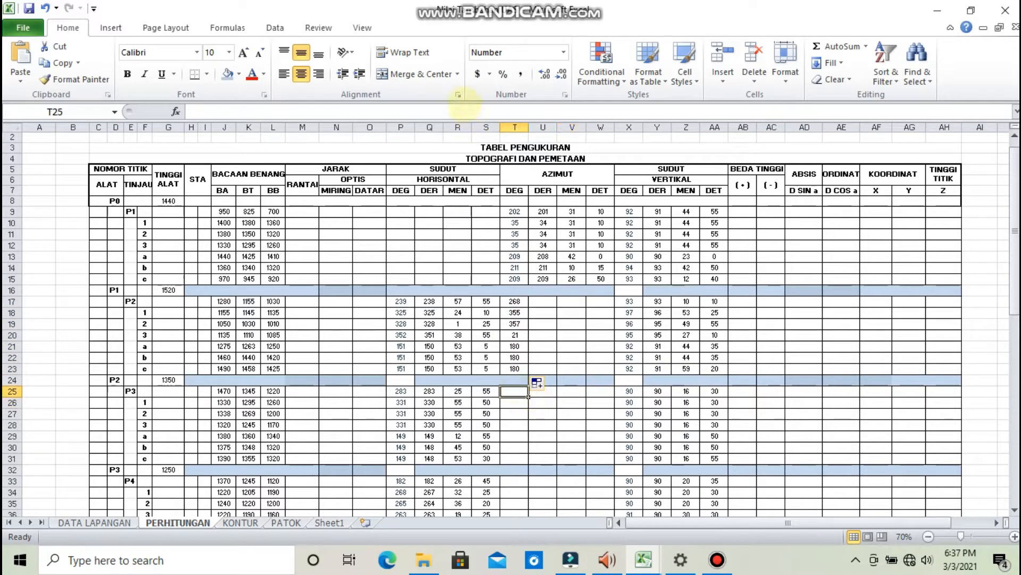
{"action": "left_click", "coordinate": [462, 111]}
{"action": "type", "text": "="}
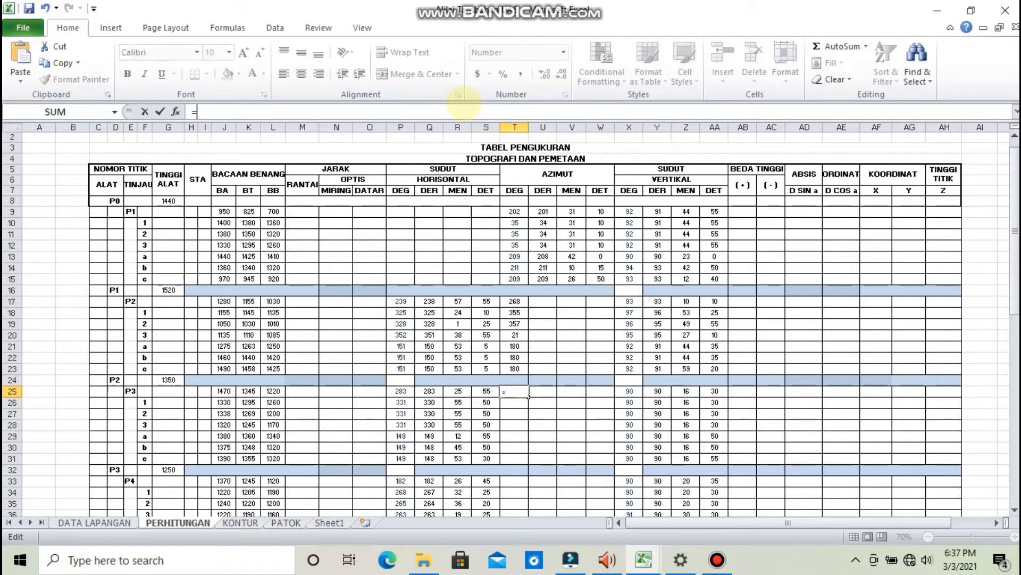
{"action": "type", "text": "IF"}
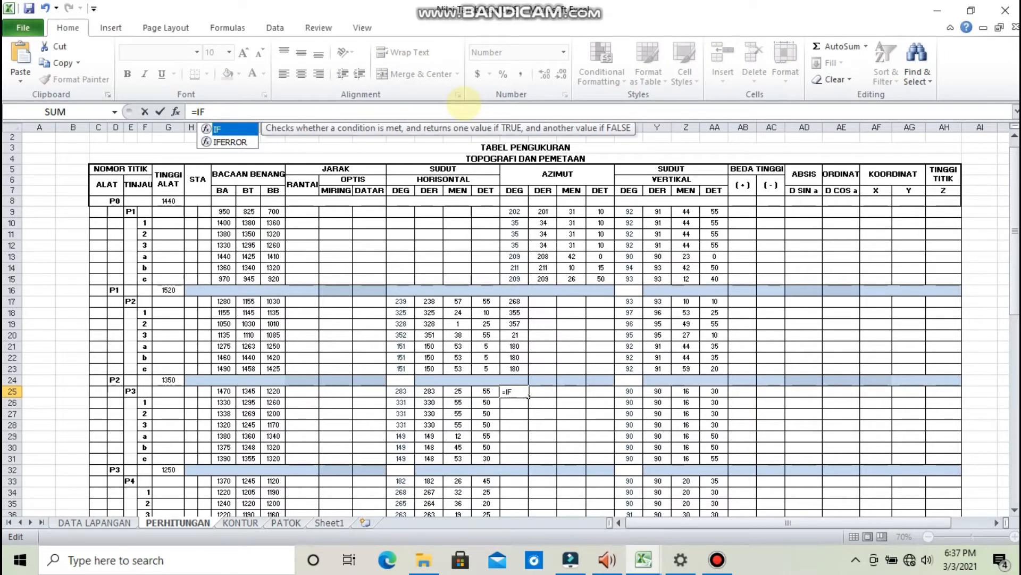
{"action": "type", "text": "("}
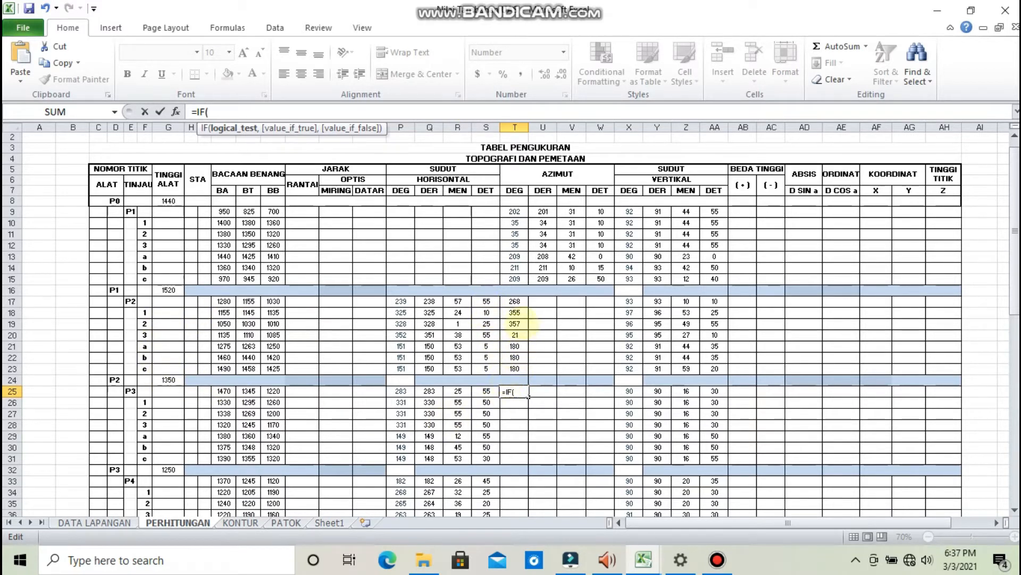
{"action": "left_click", "coordinate": [522, 301]}
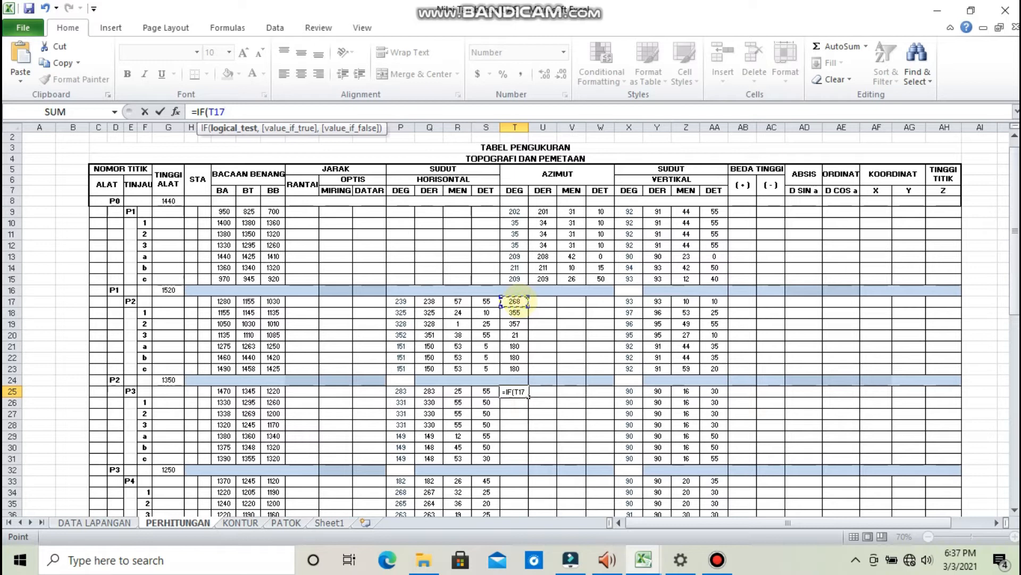
{"action": "type", "text": "+"}
{"action": "left_click", "coordinate": [401, 391]}
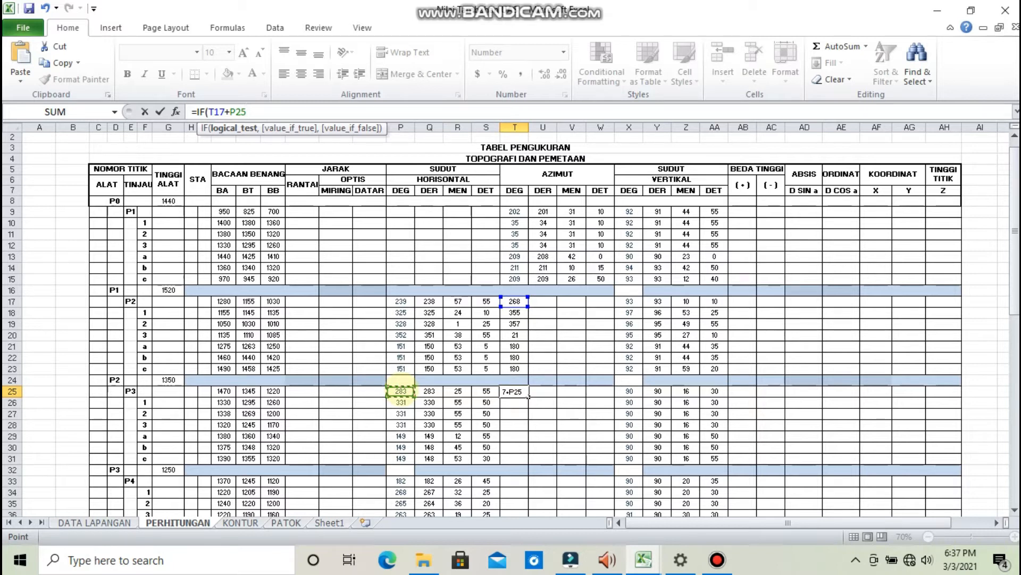
{"action": "type", "text": ">540,"}
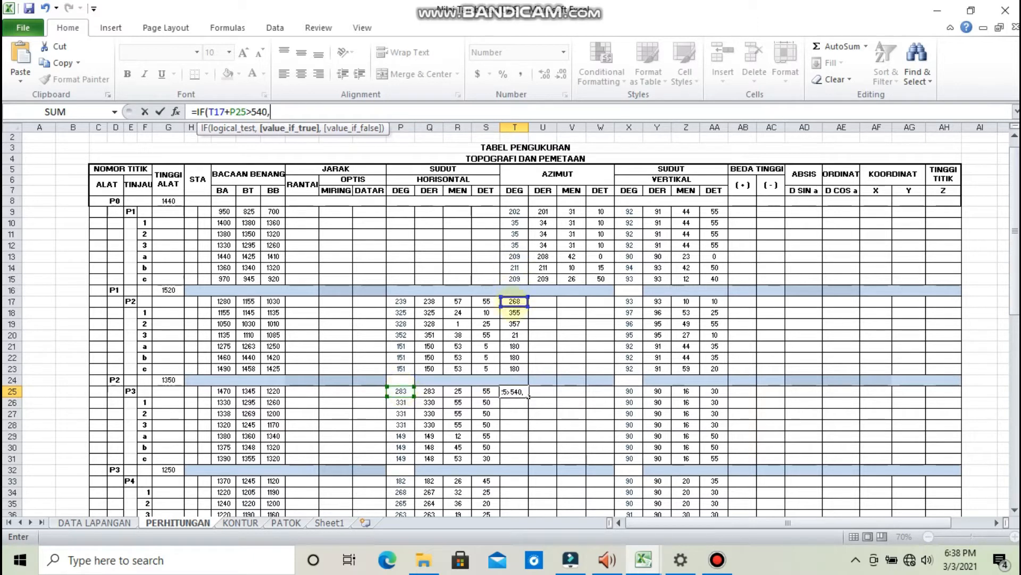
Complete the T25 azimuth formula with T17+P25-540,IF(T17+P25>180,T17+P25-180,T17+P25+180)) and enter it
{"action": "left_click", "coordinate": [514, 302]}
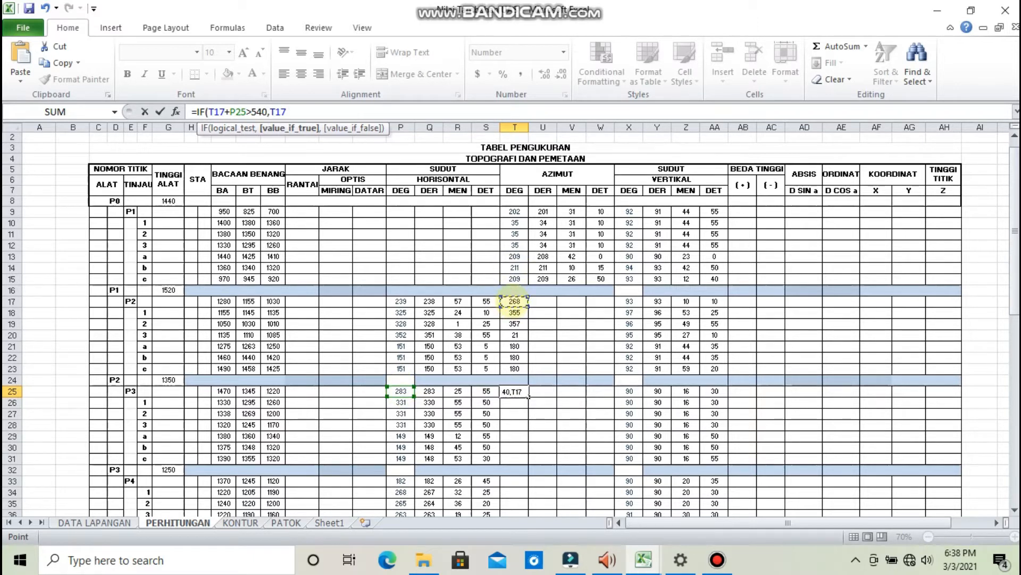
{"action": "type", "text": "+"}
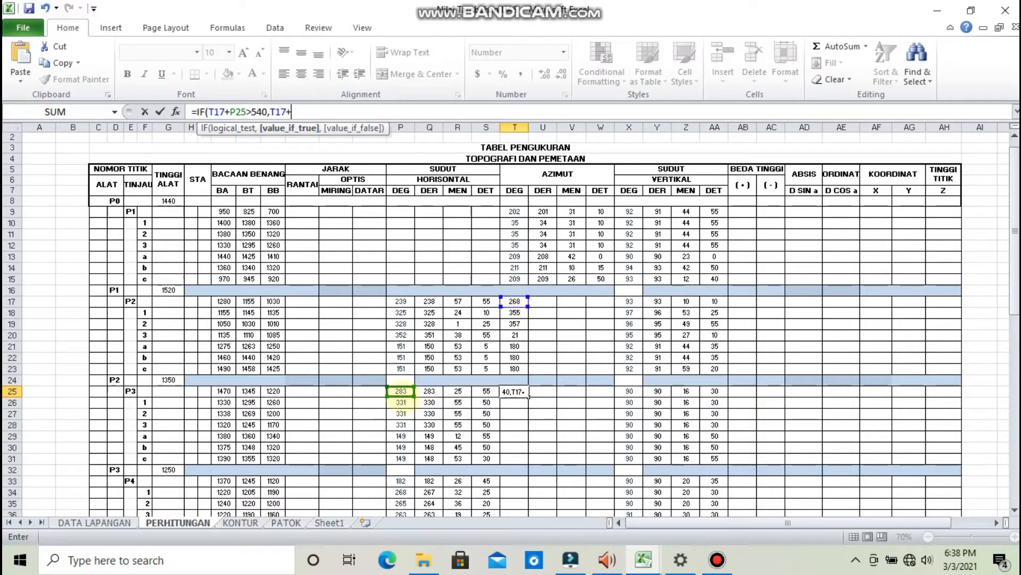
{"action": "left_click", "coordinate": [582, 111]}
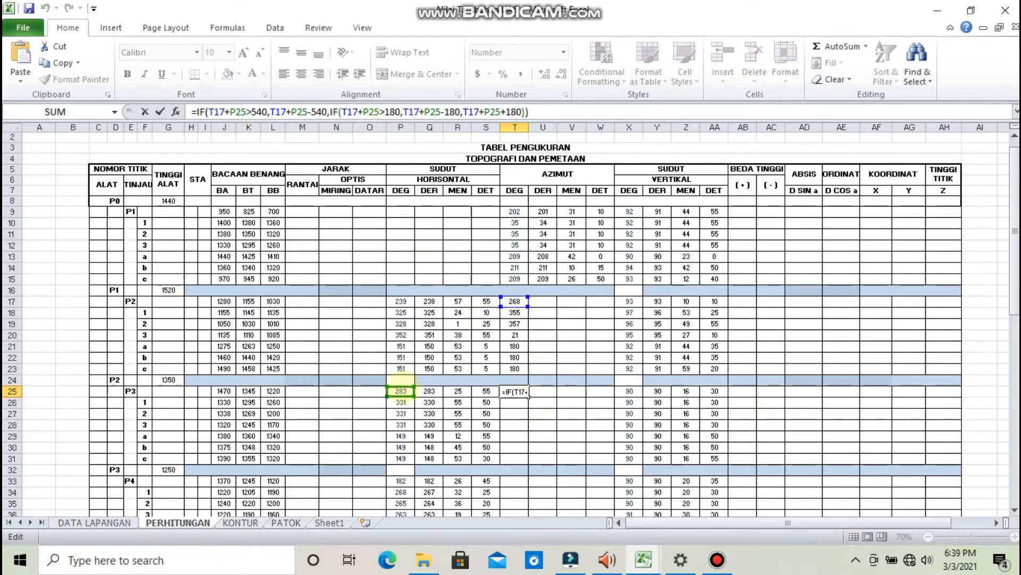
{"action": "key", "text": "ctrl+Return"}
Try filling the T25 azimuth formula down to T31 with relative references, inspect the formula in T27, and undo the fill
{"action": "left_click_drag", "start_coordinate": [528, 396], "coordinate": [528, 461]}
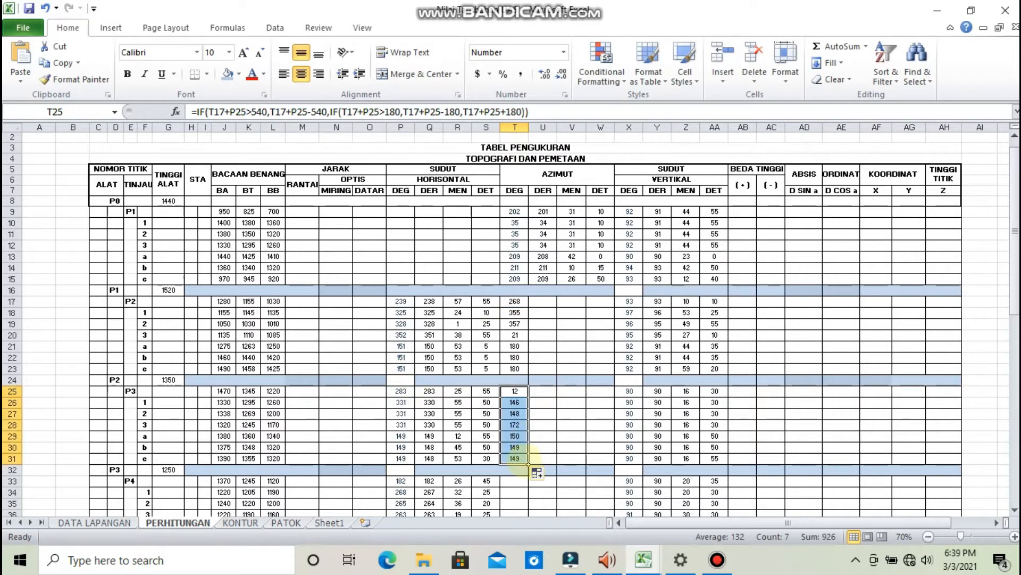
{"action": "left_click", "coordinate": [528, 415]}
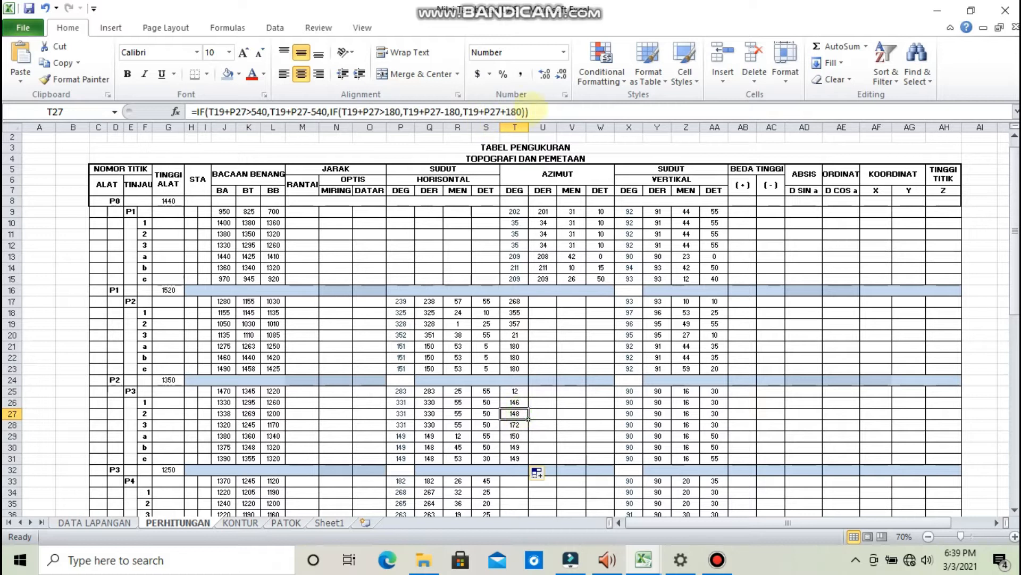
{"action": "left_click", "coordinate": [532, 110]}
{"action": "key", "text": "Escape"}
{"action": "key", "text": "ctrl+z"}
Lock row 17 in every T17 reference of the T25 azimuth formula, changing each one to T$17
{"action": "left_click", "coordinate": [565, 111]}
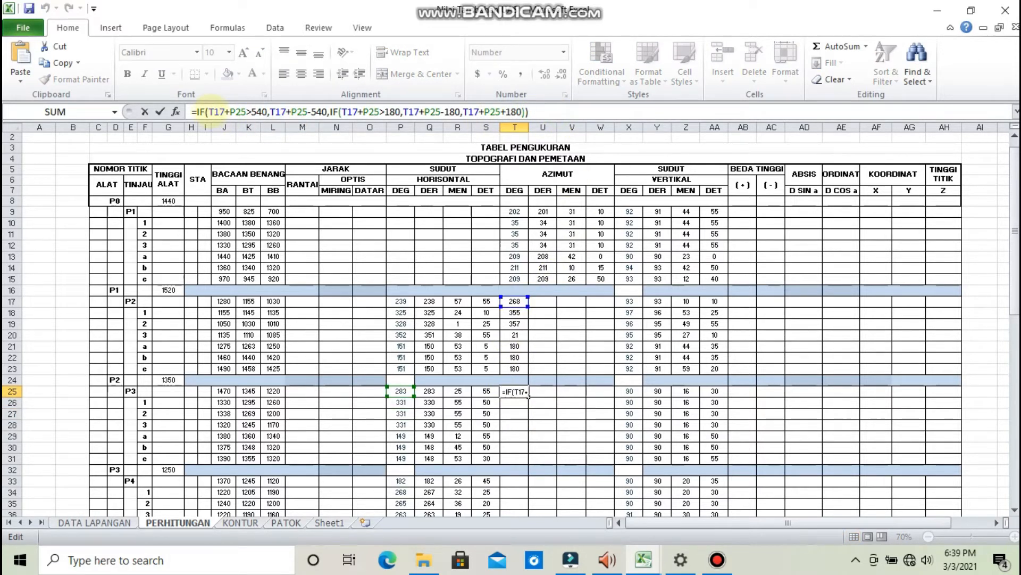
{"action": "left_click", "coordinate": [214, 112]}
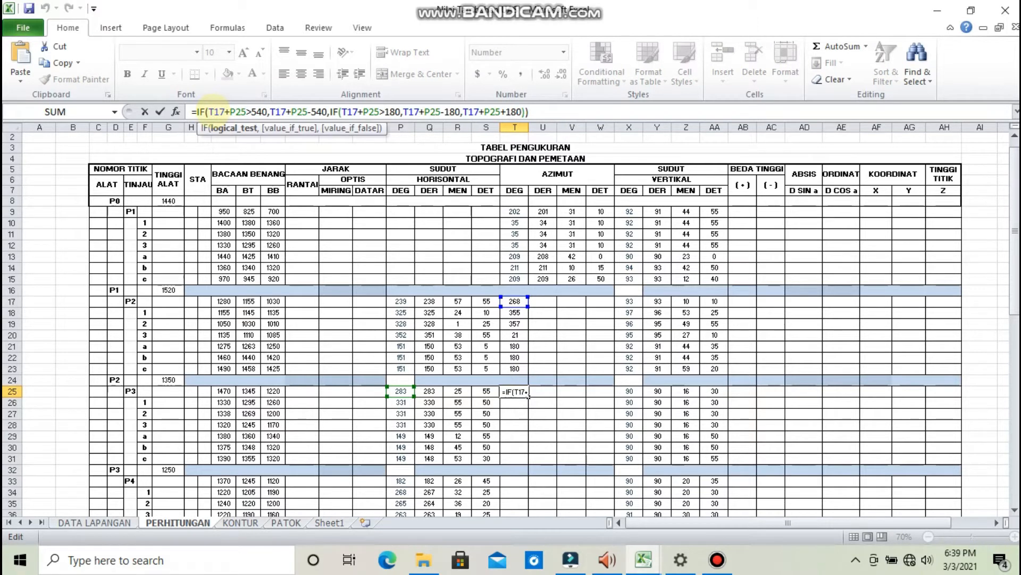
{"action": "type", "text": "$"}
{"action": "left_click", "coordinate": [274, 111]}
{"action": "left_click", "coordinate": [280, 112]}
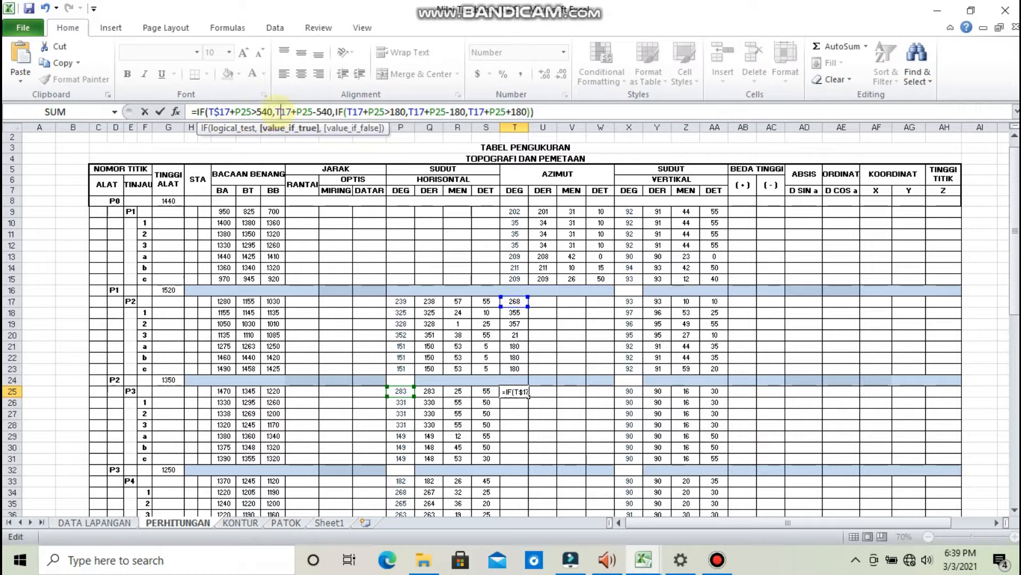
{"action": "type", "text": "$"}
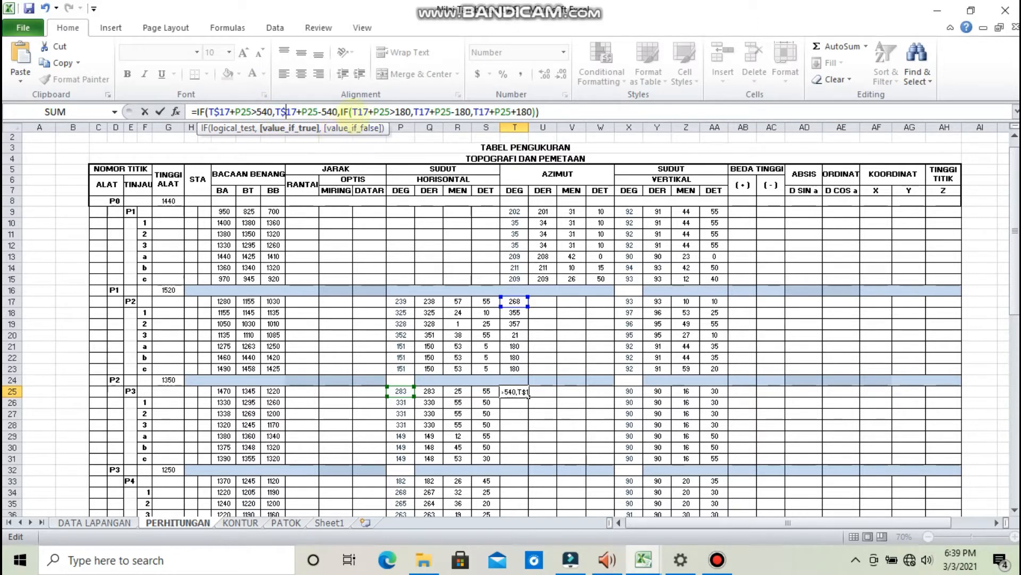
{"action": "left_click", "coordinate": [357, 111]}
{"action": "type", "text": "$"}
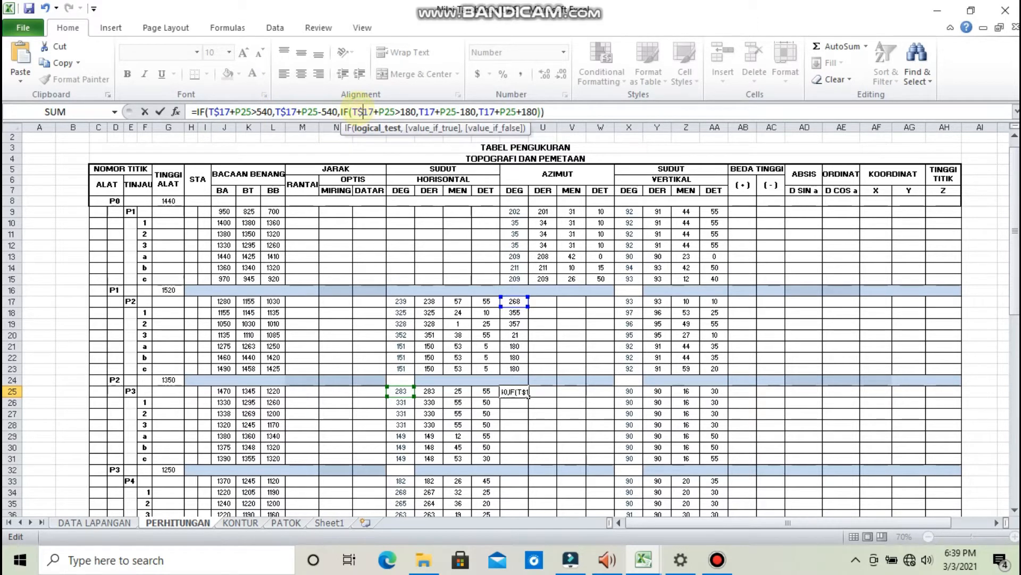
{"action": "left_click", "coordinate": [424, 110]}
{"action": "type", "text": "$"}
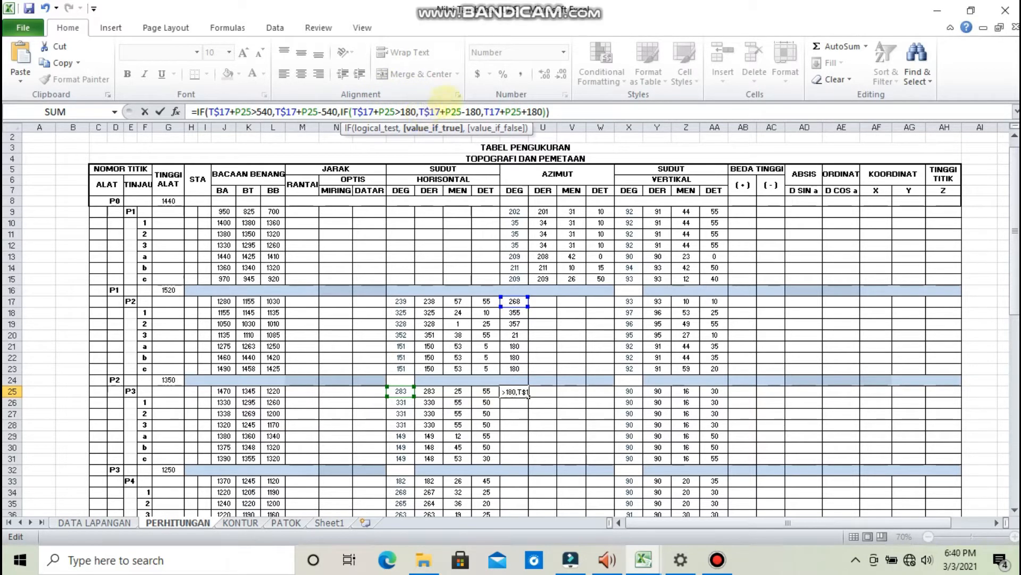
{"action": "left_click", "coordinate": [490, 111]}
{"action": "type", "text": "$"}
{"action": "left_click", "coordinate": [583, 110]}
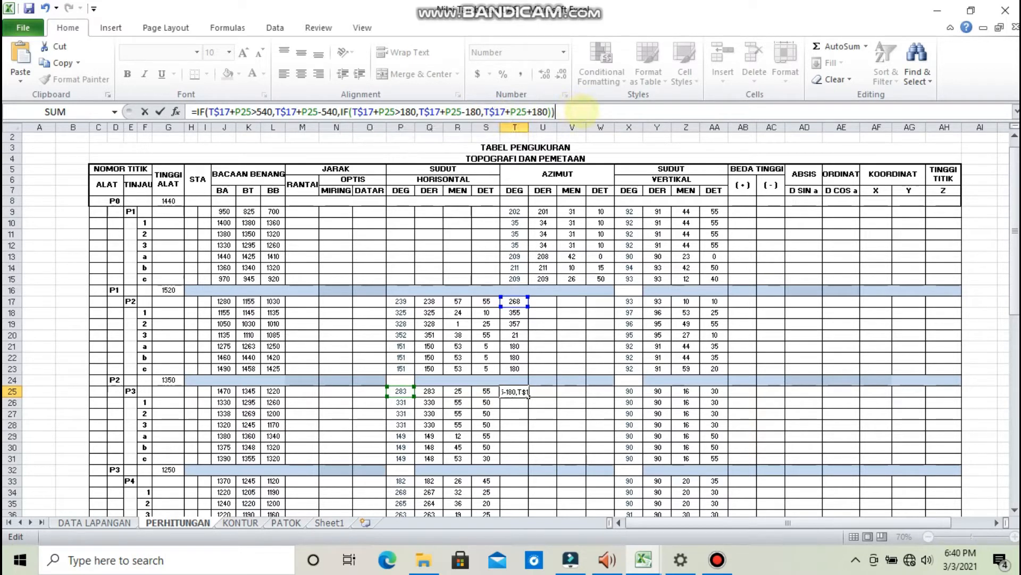
{"action": "key", "text": "Return"}
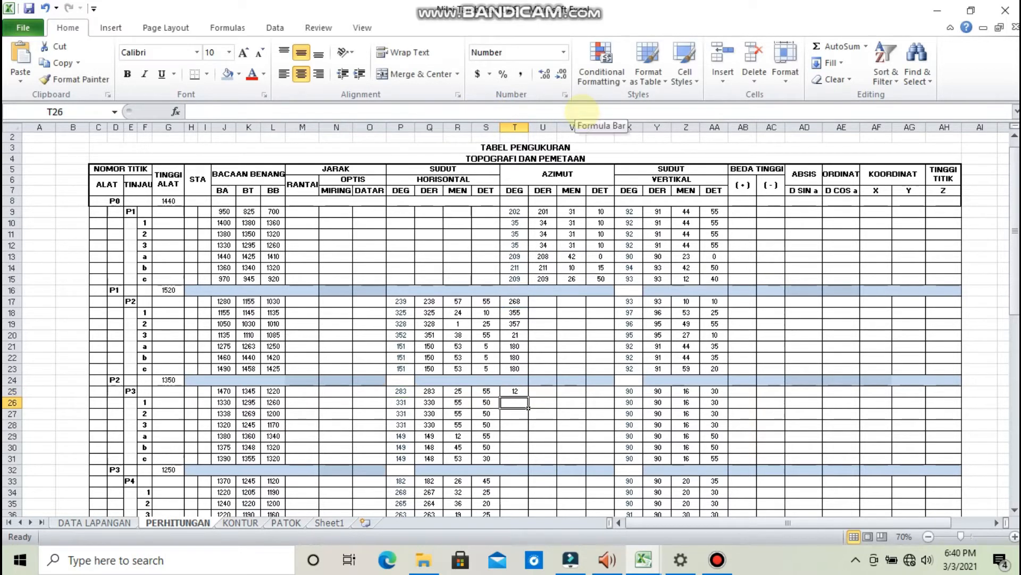
Fill the P3 azimuth formula with the locked T$17 references from T25 down to T31
{"action": "left_click", "coordinate": [527, 395]}
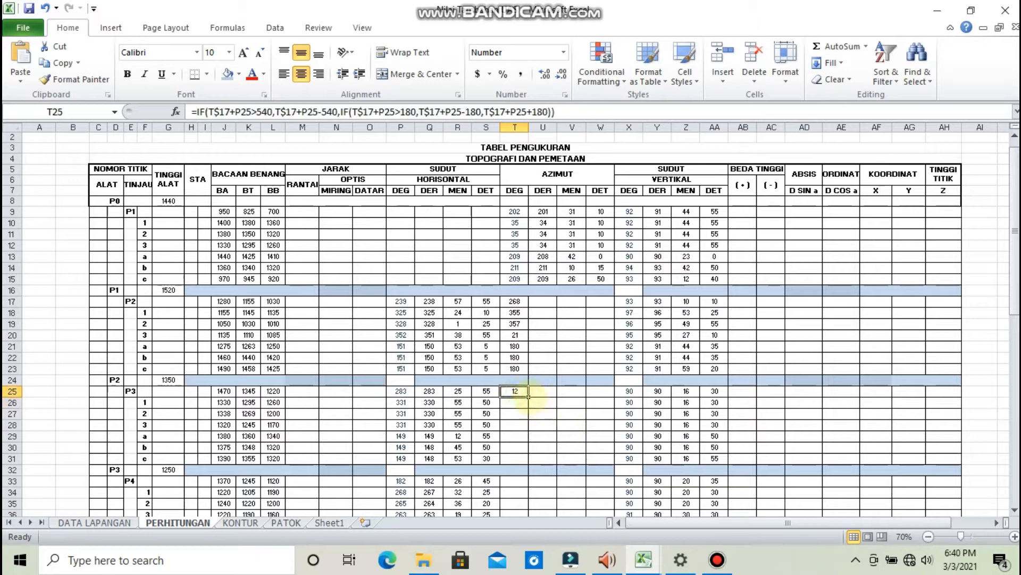
{"action": "left_click_drag", "start_coordinate": [528, 396], "coordinate": [528, 464]}
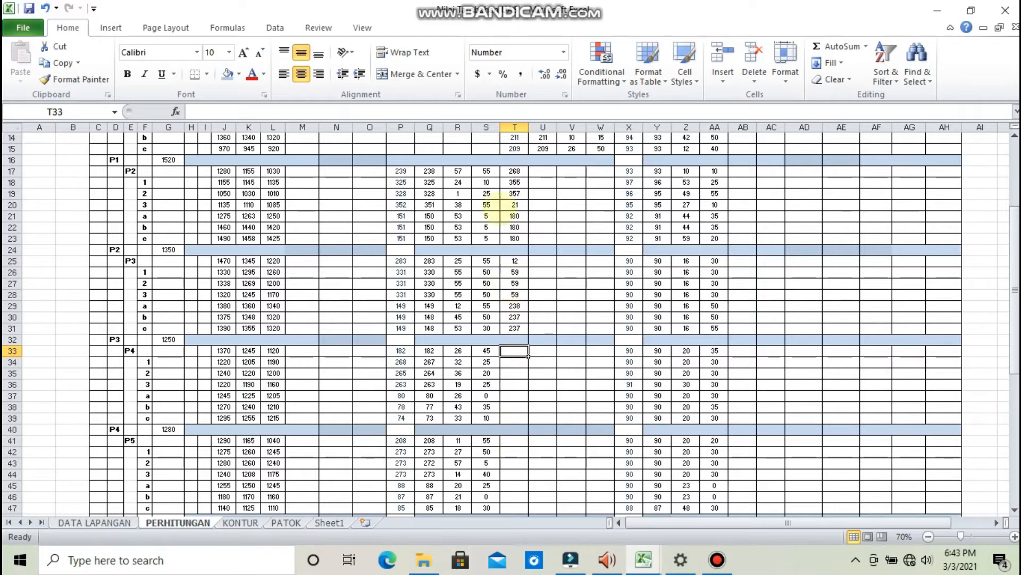
{"action": "left_click", "coordinate": [514, 261]}
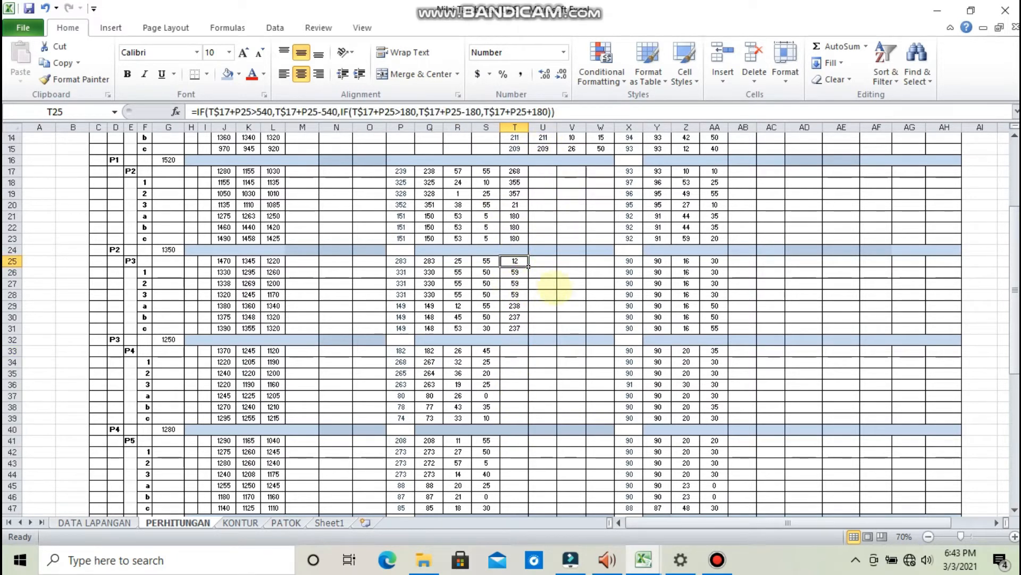
Copy the azimuth formula from T25 into T33, the first P4 row
{"action": "key", "text": "ctrl+c"}
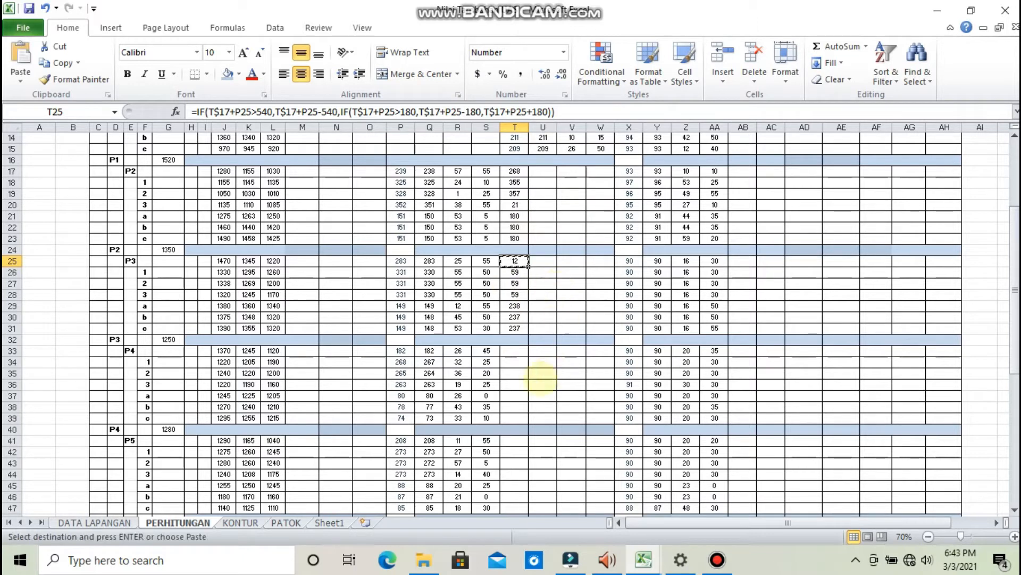
{"action": "left_click", "coordinate": [512, 351]}
{"action": "key", "text": "ctrl+v"}
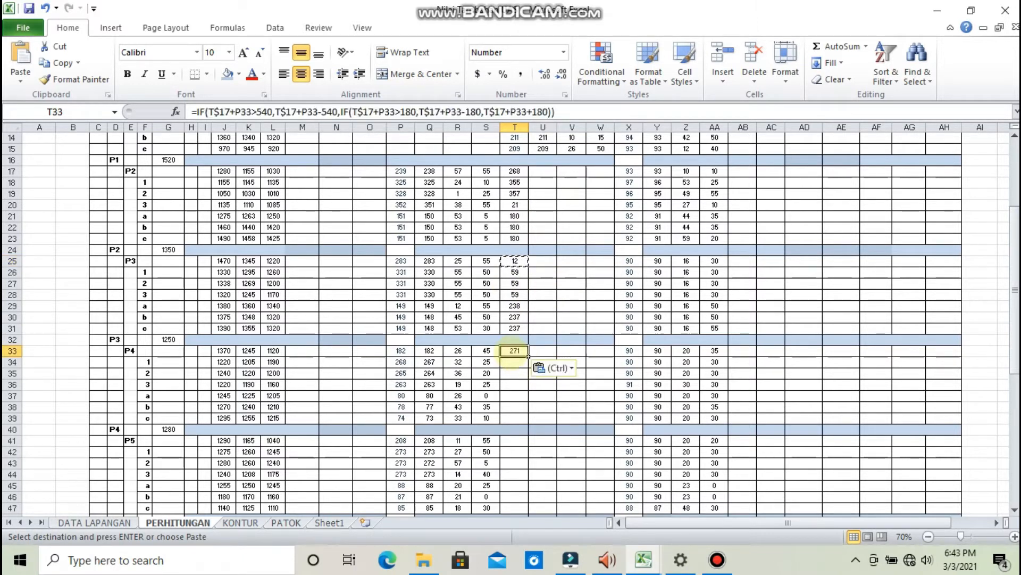
{"action": "key", "text": "Escape"}
Repoint every T$17 reference in the T33 azimuth formula to T$25 and enter it
{"action": "left_click", "coordinate": [592, 112]}
{"action": "left_click_drag", "start_coordinate": [516, 176], "coordinate": [515, 261]}
{"action": "left_click_drag", "start_coordinate": [519, 176], "coordinate": [515, 261]}
{"action": "left_click_drag", "start_coordinate": [515, 173], "coordinate": [516, 262]}
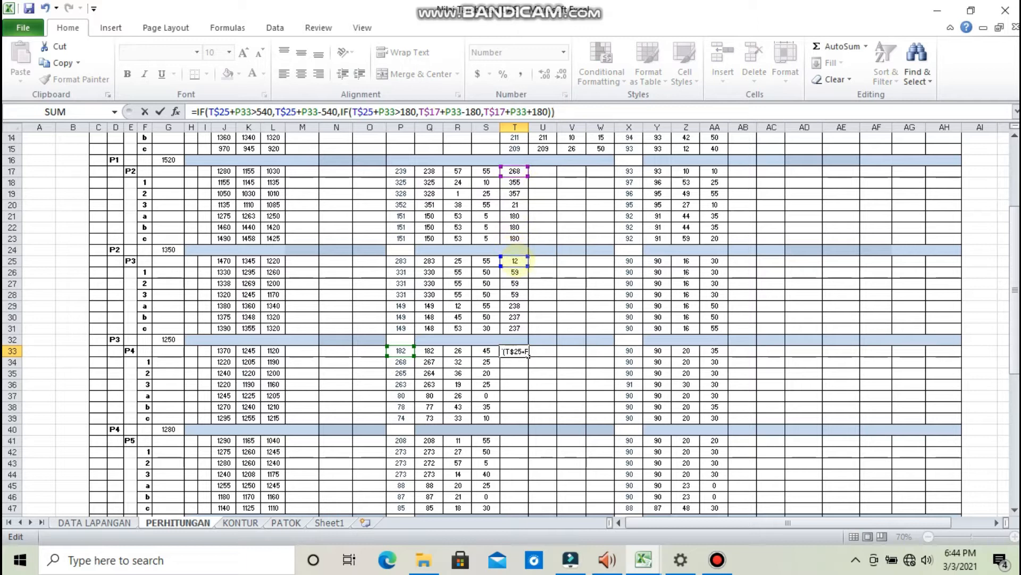
{"action": "left_click_drag", "start_coordinate": [515, 171], "coordinate": [515, 261]}
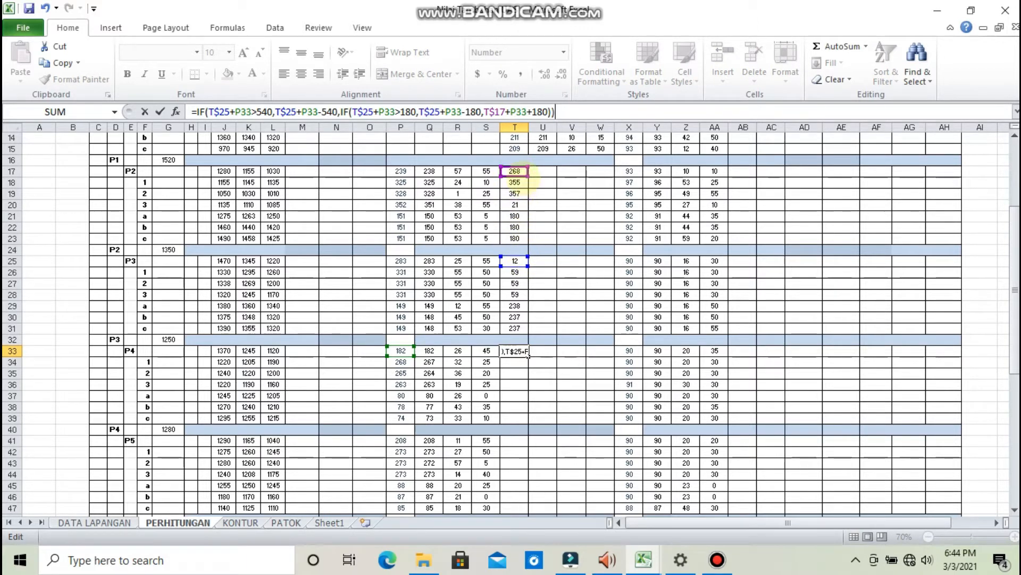
{"action": "left_click_drag", "start_coordinate": [515, 171], "coordinate": [515, 261]}
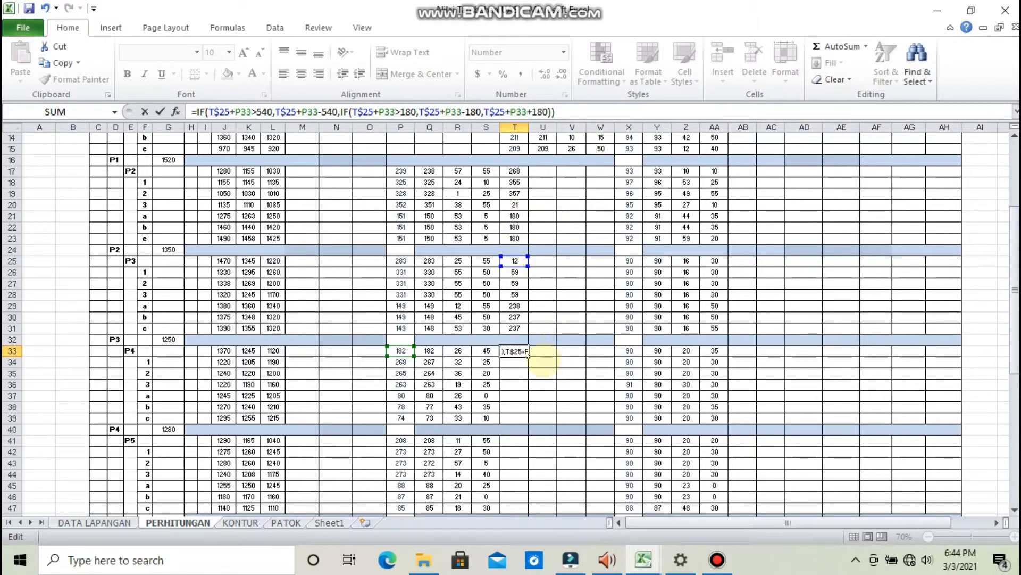
{"action": "key", "text": "Return"}
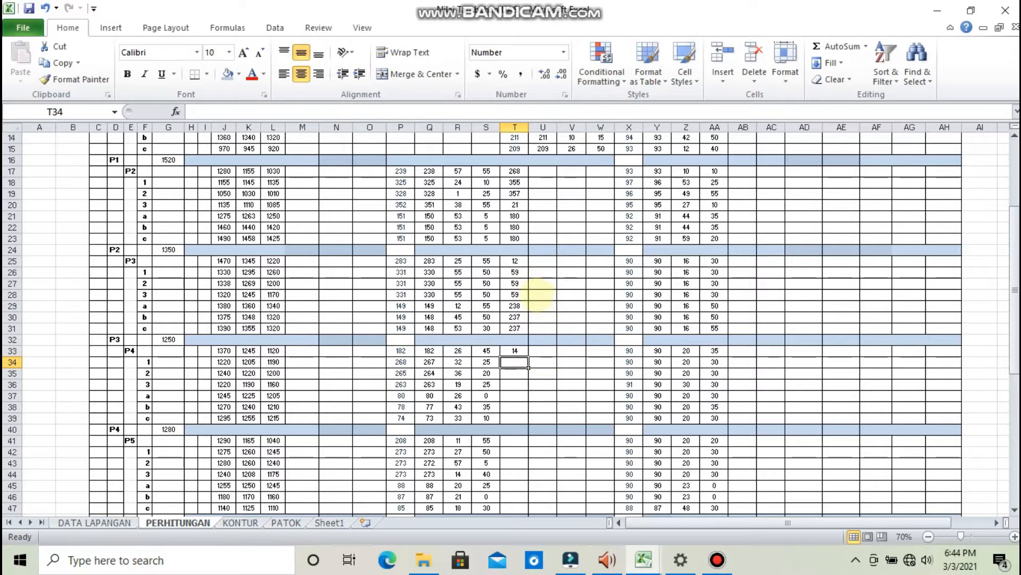
Fill the P4 azimuth formula from T33 down to T39 and check the references in T39
{"action": "left_click", "coordinate": [526, 353]}
{"action": "scroll", "coordinate": [529, 356], "scroll_direction": "down", "scroll_amount": 2}
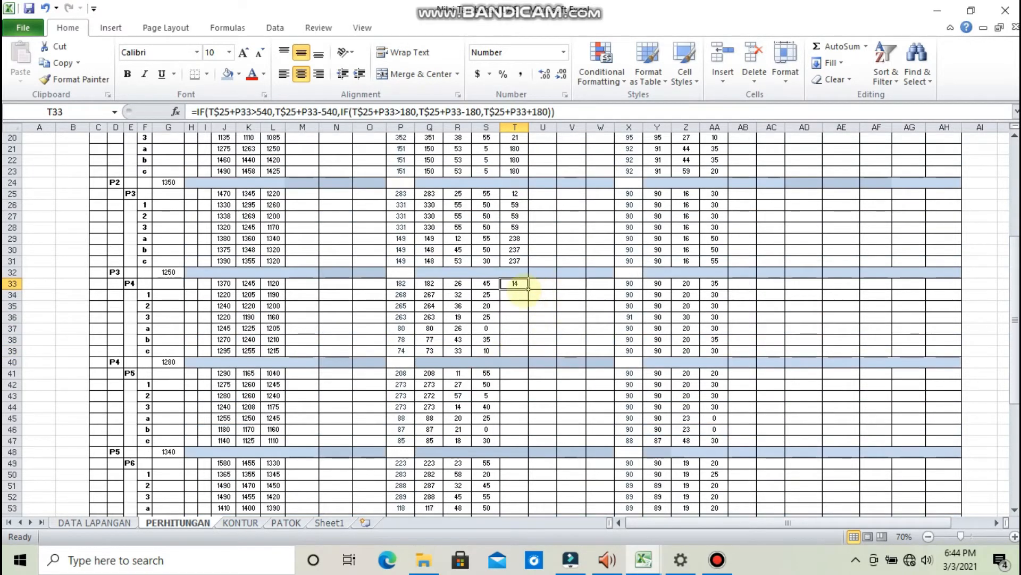
{"action": "left_click_drag", "start_coordinate": [529, 288], "coordinate": [528, 355]}
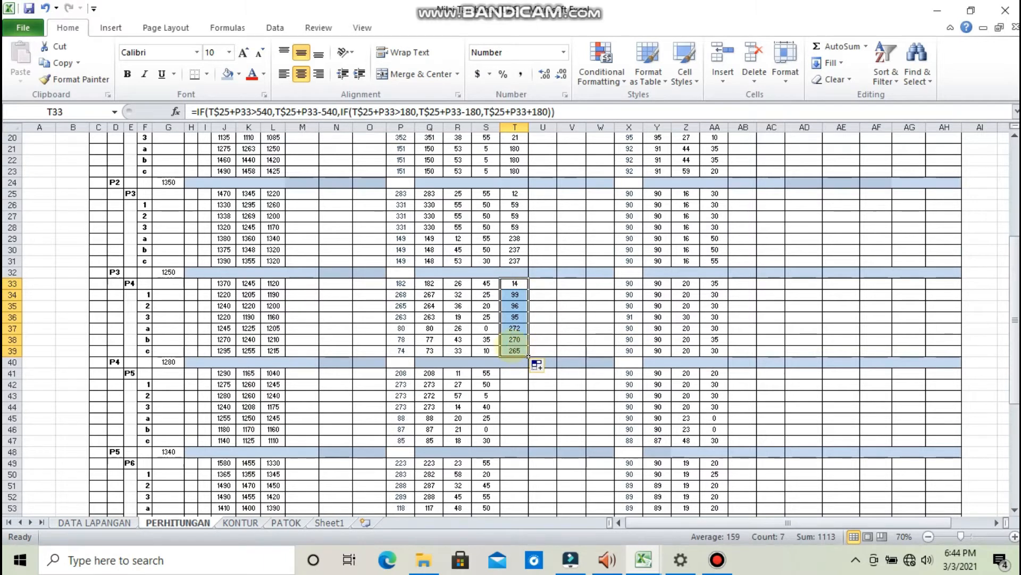
{"action": "double_click", "coordinate": [525, 352]}
{"action": "left_click", "coordinate": [563, 112]}
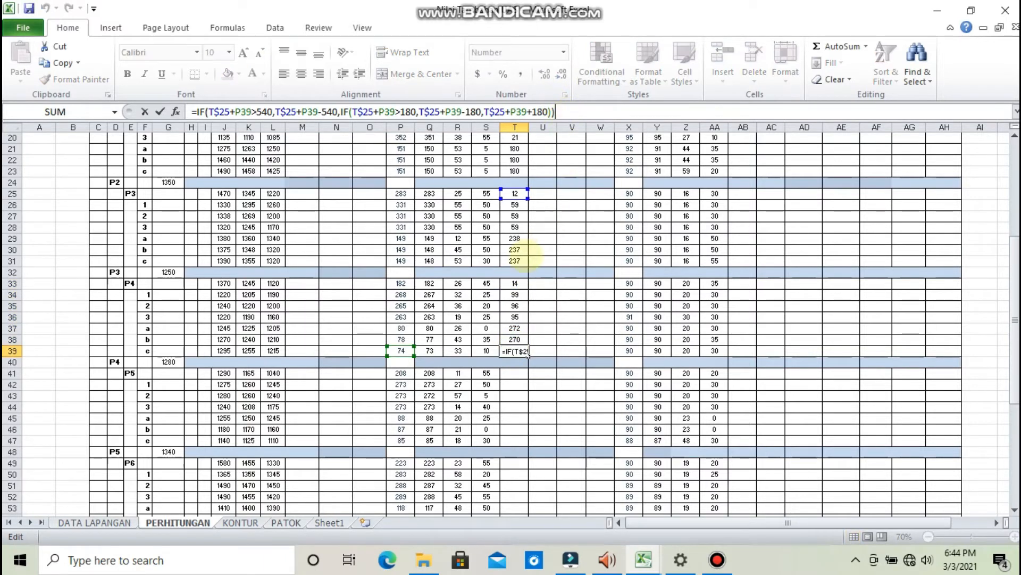
{"action": "key", "text": "ctrl+Return"}
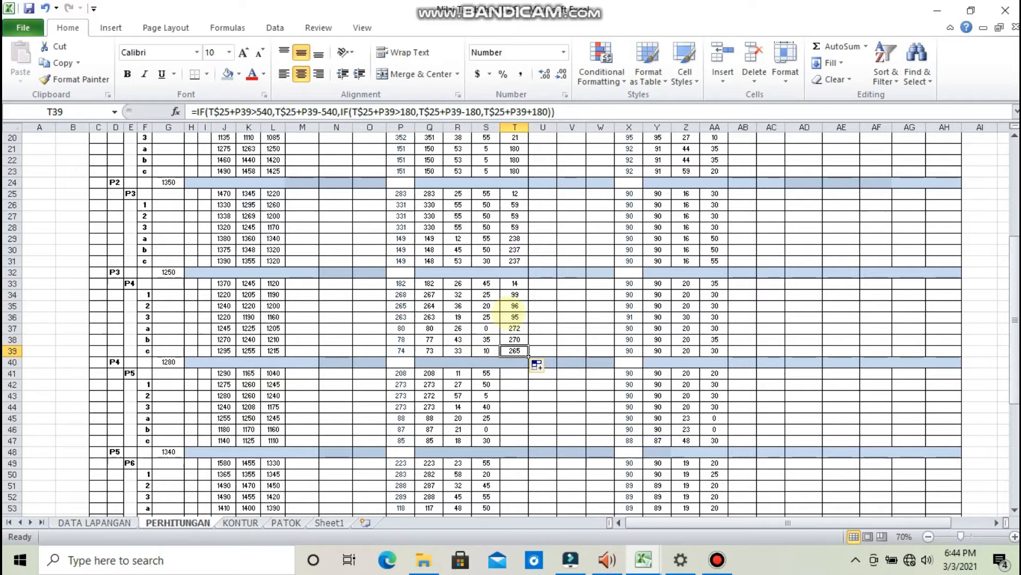
Copy the azimuth formula from T33 into T41, the first P5 row
{"action": "scroll", "coordinate": [513, 293], "scroll_direction": "down", "scroll_amount": 2}
{"action": "left_click", "coordinate": [514, 216]}
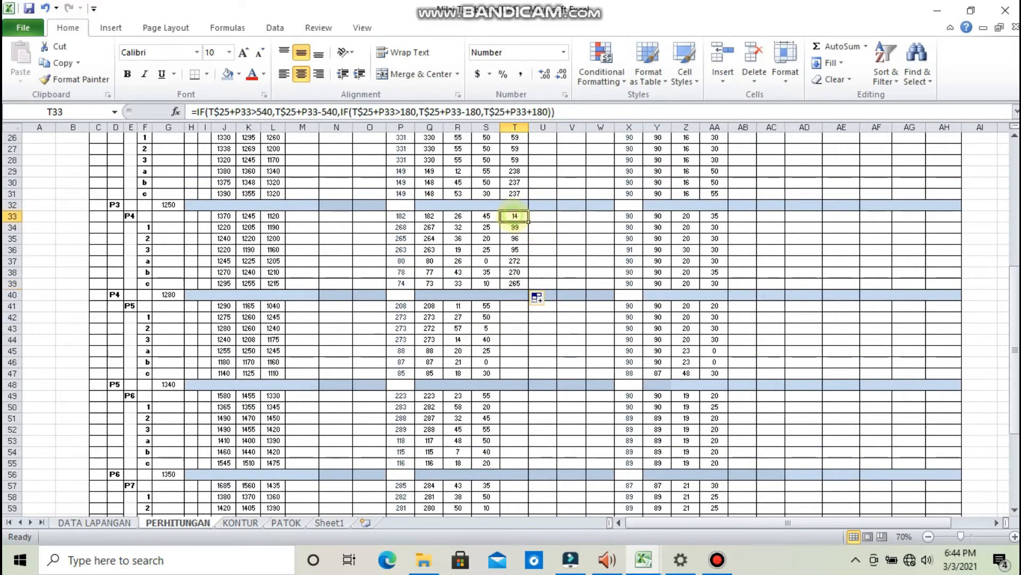
{"action": "key", "text": "ctrl+c"}
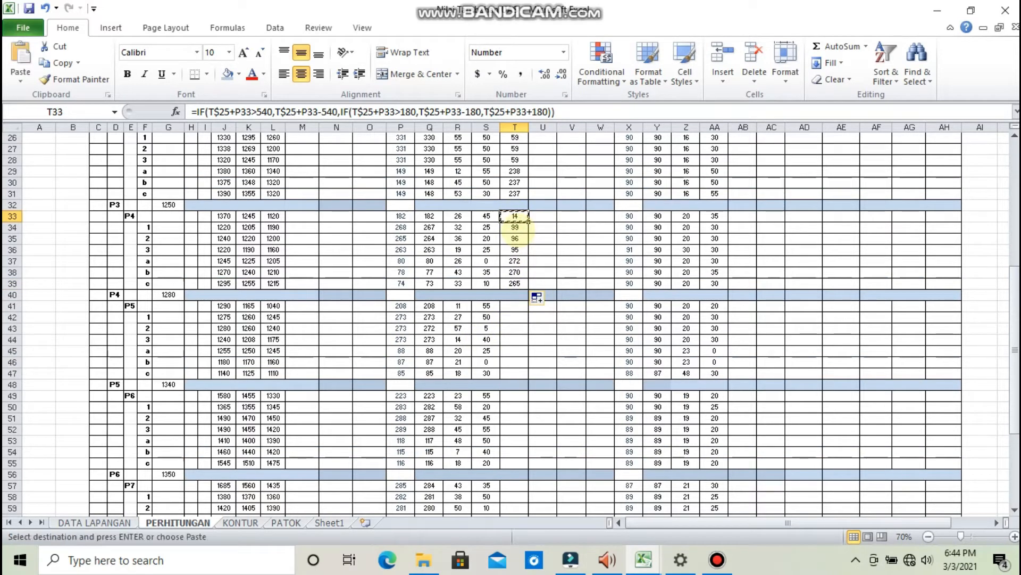
{"action": "left_click", "coordinate": [527, 308]}
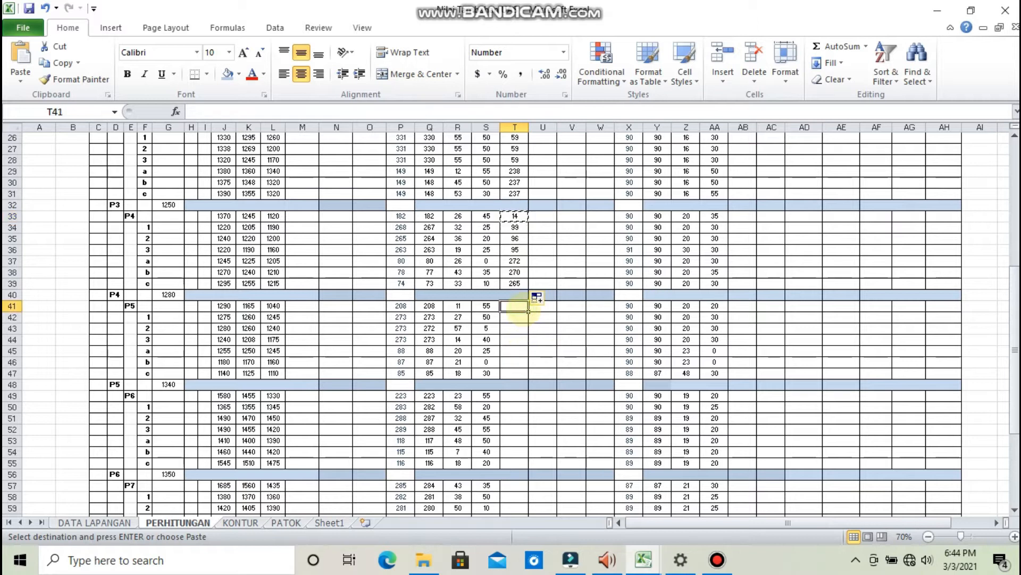
{"action": "key", "text": "ctrl+v"}
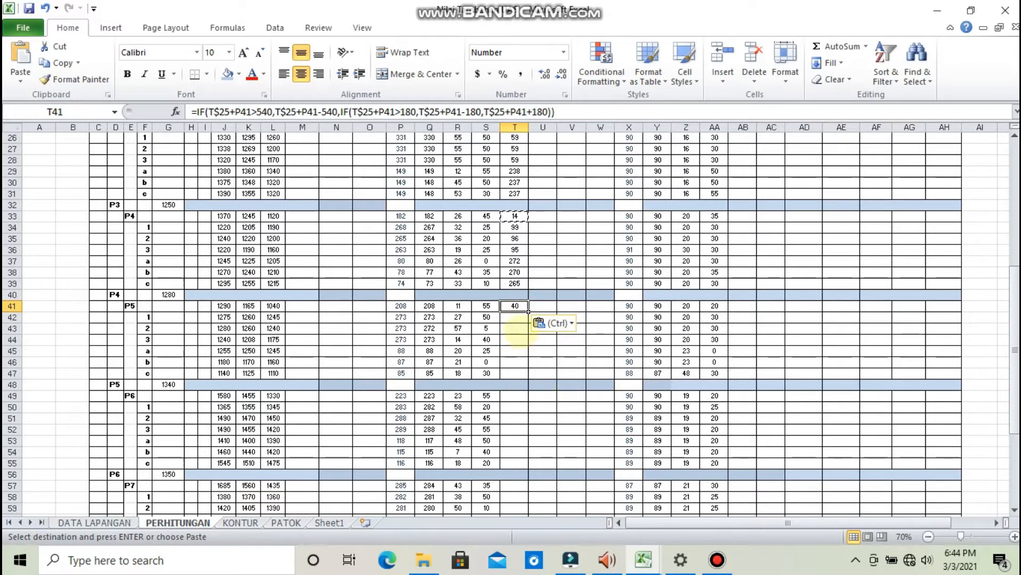
Repoint every T$25 reference in the T41 azimuth formula to T$33, then fill the formula down to T47
{"action": "scroll", "coordinate": [585, 383], "scroll_direction": "up", "scroll_amount": 2}
{"action": "left_click", "coordinate": [579, 113]}
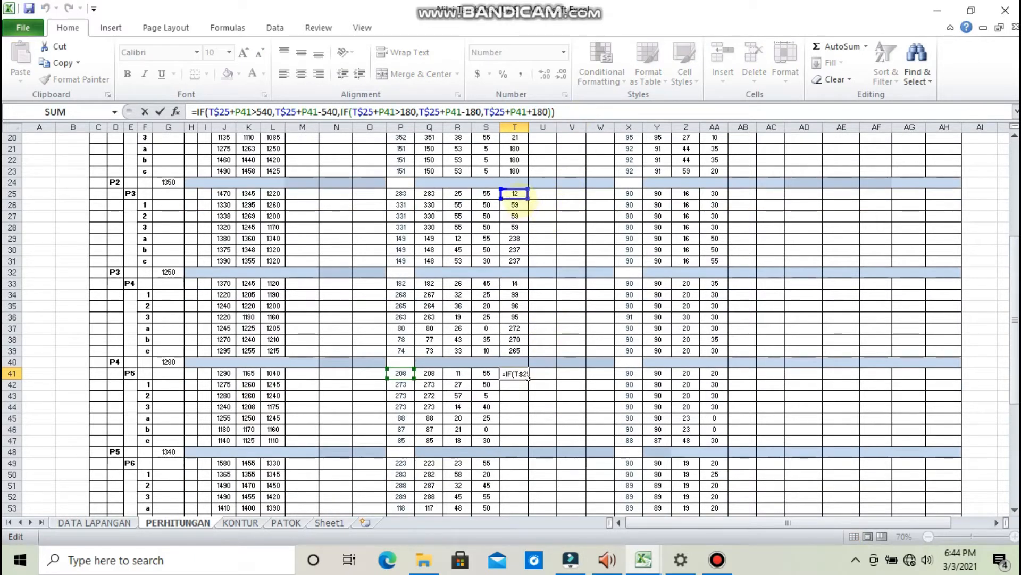
{"action": "left_click_drag", "start_coordinate": [515, 195], "coordinate": [514, 283]}
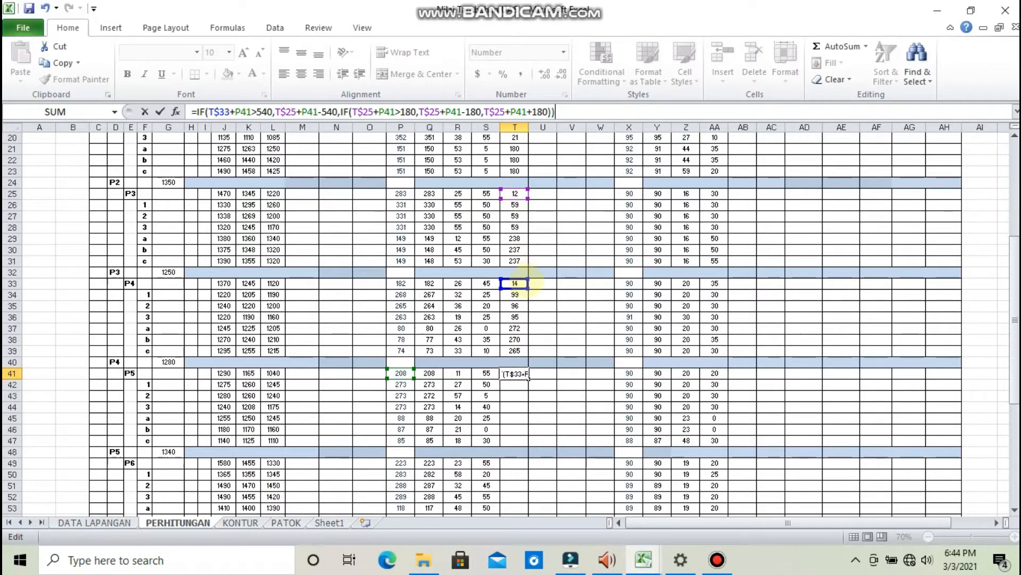
{"action": "left_click_drag", "start_coordinate": [515, 192], "coordinate": [516, 284]}
{"action": "left_click_drag", "start_coordinate": [515, 192], "coordinate": [515, 283]}
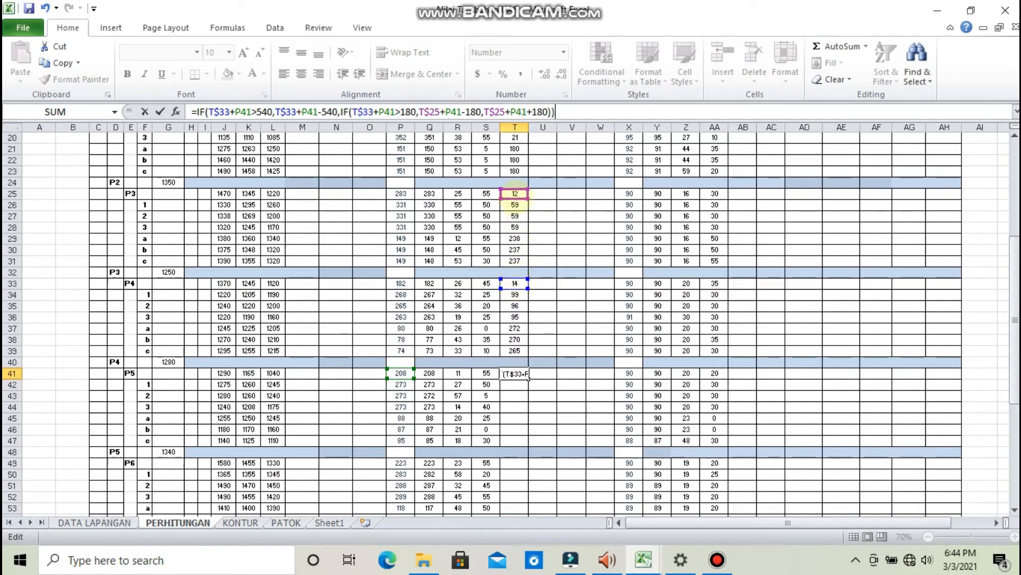
{"action": "left_click_drag", "start_coordinate": [515, 193], "coordinate": [515, 283]}
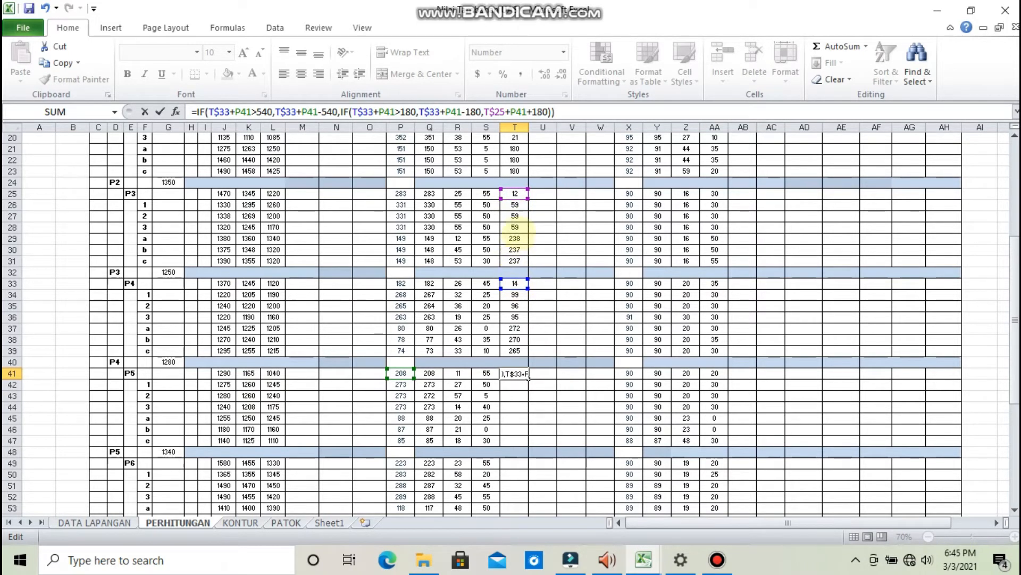
{"action": "left_click_drag", "start_coordinate": [515, 194], "coordinate": [515, 287]}
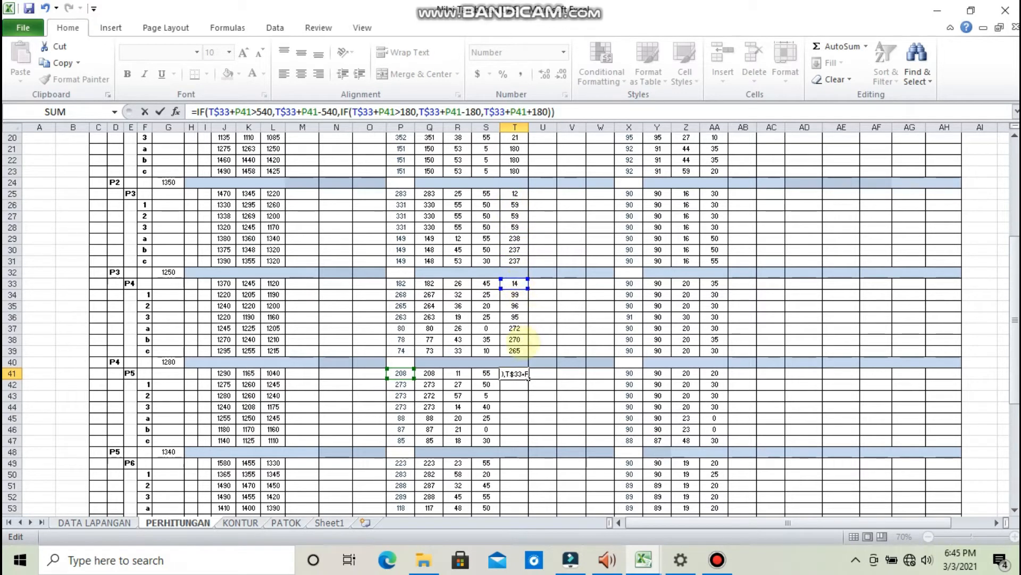
{"action": "key", "text": "Return"}
{"action": "left_click", "coordinate": [510, 374]}
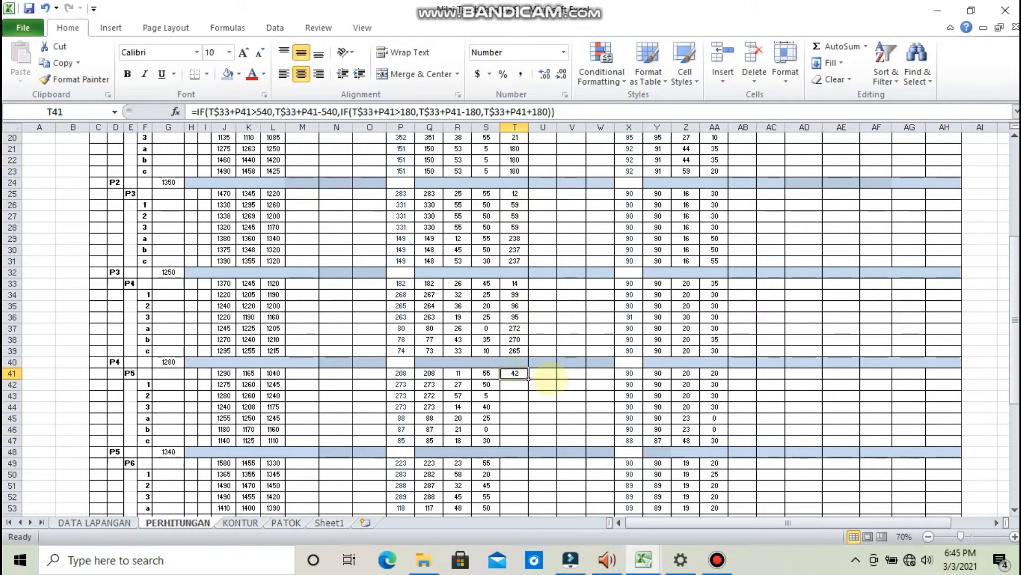
{"action": "left_click_drag", "start_coordinate": [528, 377], "coordinate": [526, 444]}
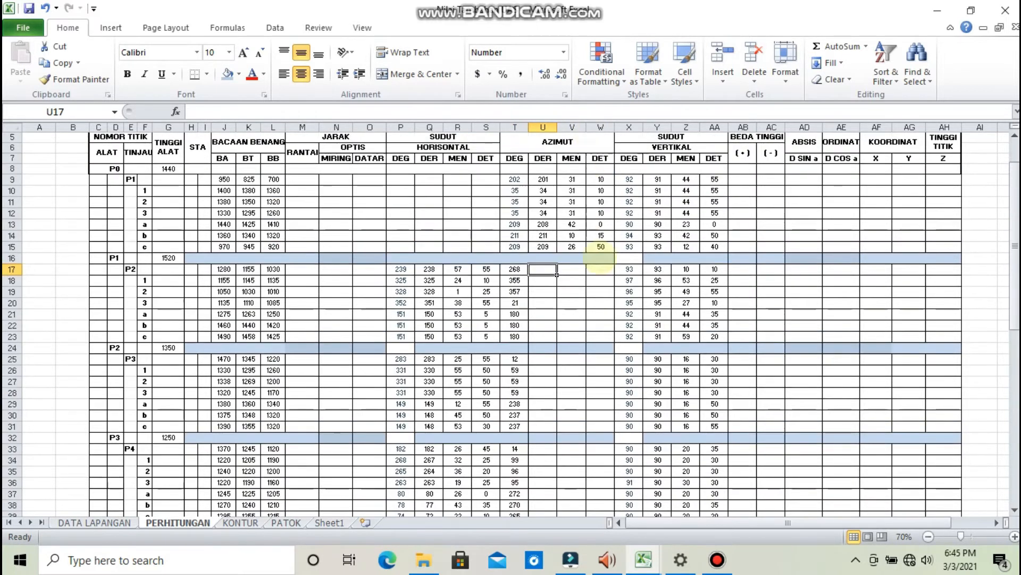
Enter =INT(T17) in U17 for the azimuth's whole degrees and fill it down to U71
{"action": "scroll", "coordinate": [608, 269], "scroll_direction": "up", "scroll_amount": 2}
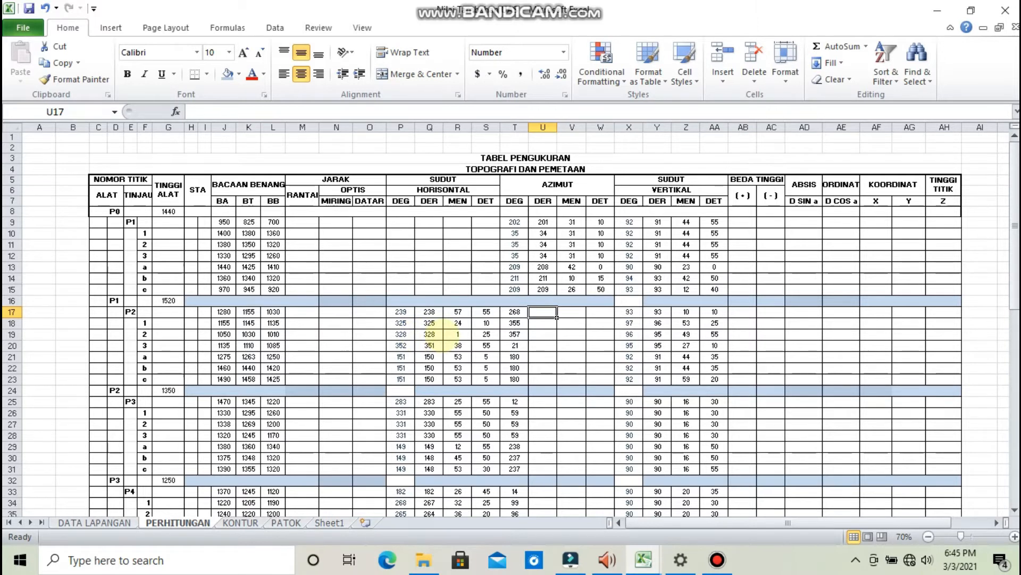
{"action": "type", "text": "="}
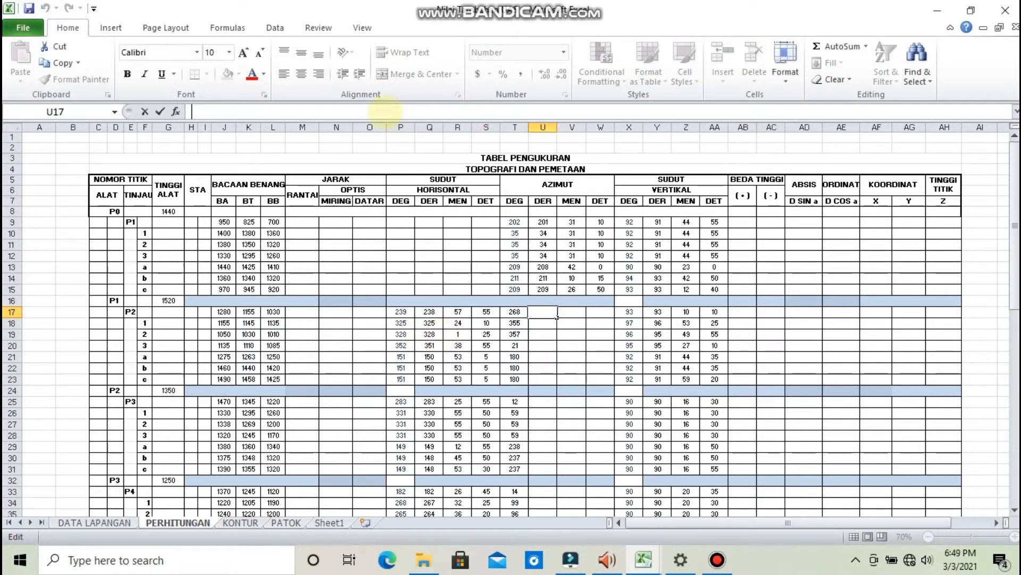
{"action": "type", "text": "="}
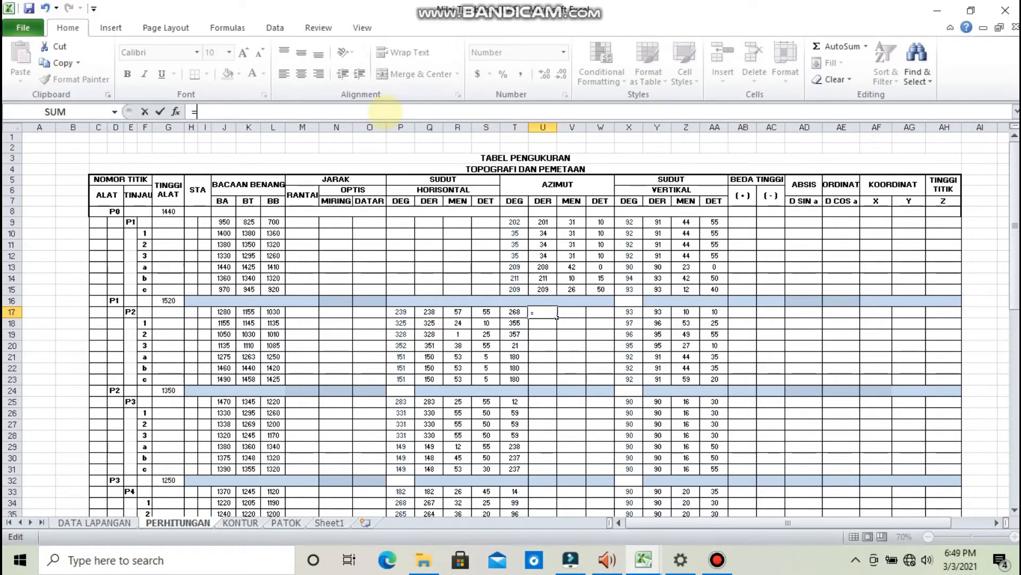
{"action": "type", "text": "INT"}
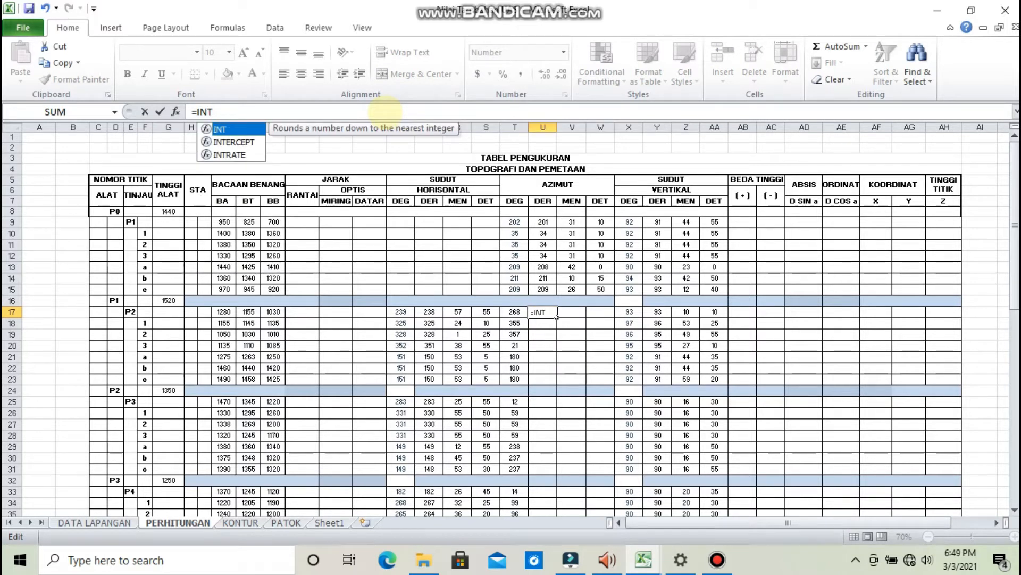
{"action": "type", "text": "("}
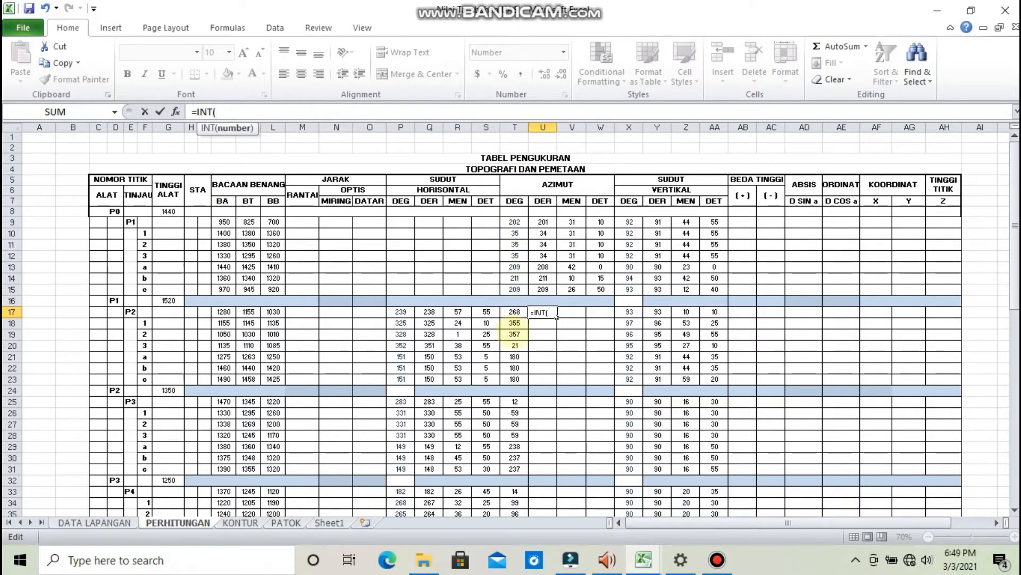
{"action": "left_click", "coordinate": [514, 314]}
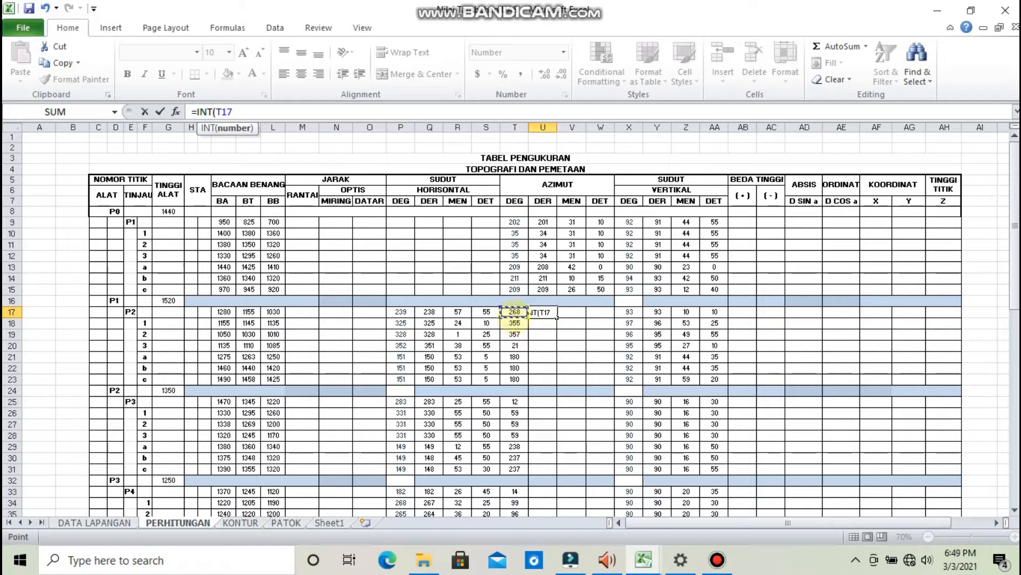
{"action": "type", "text": ")"}
{"action": "key", "text": "Return"}
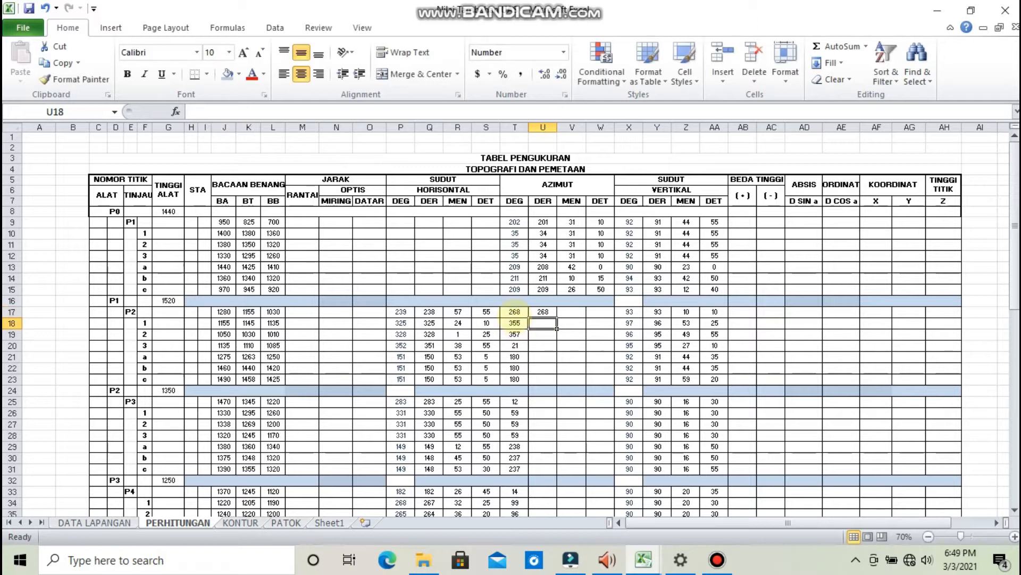
{"action": "left_click", "coordinate": [543, 313]}
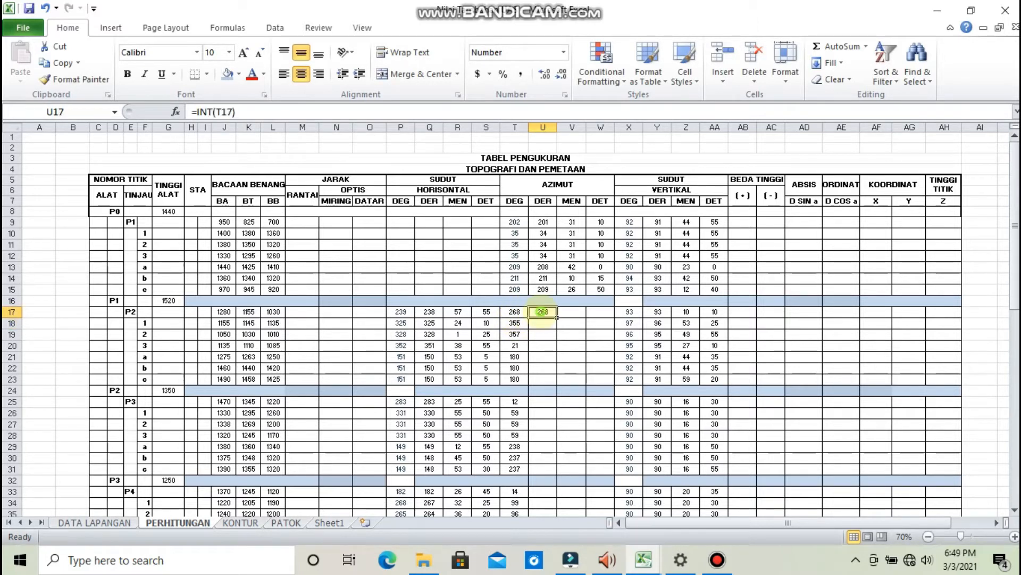
{"action": "left_click_drag", "start_coordinate": [556, 316], "coordinate": [546, 473]}
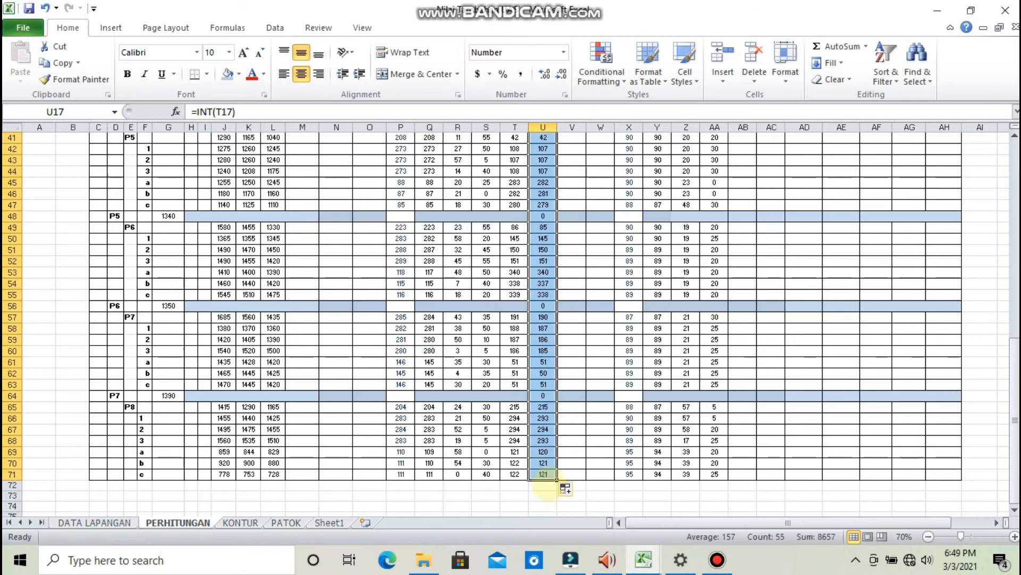
Clear the filled degree formulas from the blue station rows P2 to P7 in column U: U64, U56, U48, U40, U32 and U24
{"action": "left_click", "coordinate": [543, 396]}
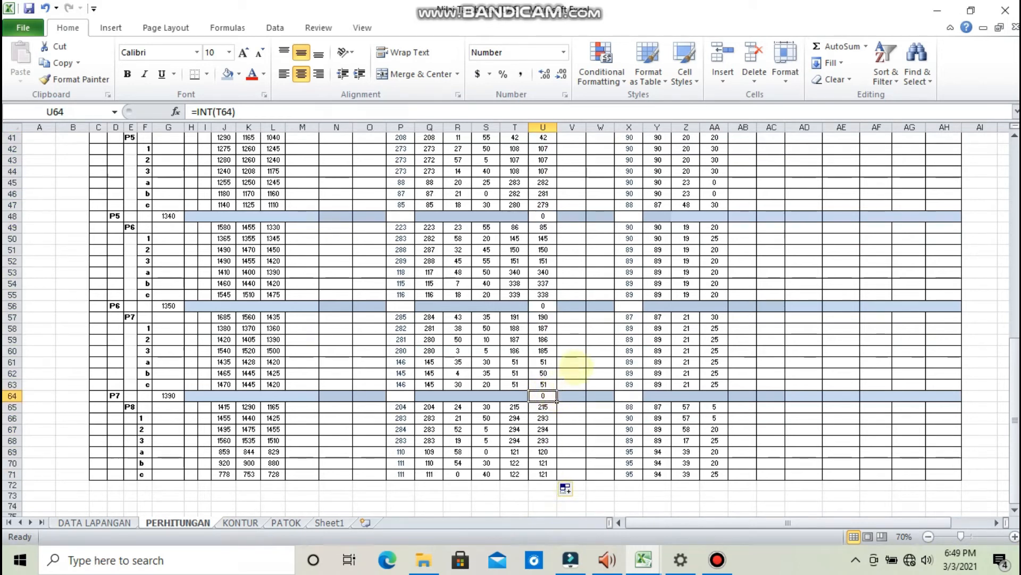
{"action": "key", "text": "Delete"}
{"action": "left_click", "coordinate": [542, 306]}
{"action": "key", "text": "Delete"}
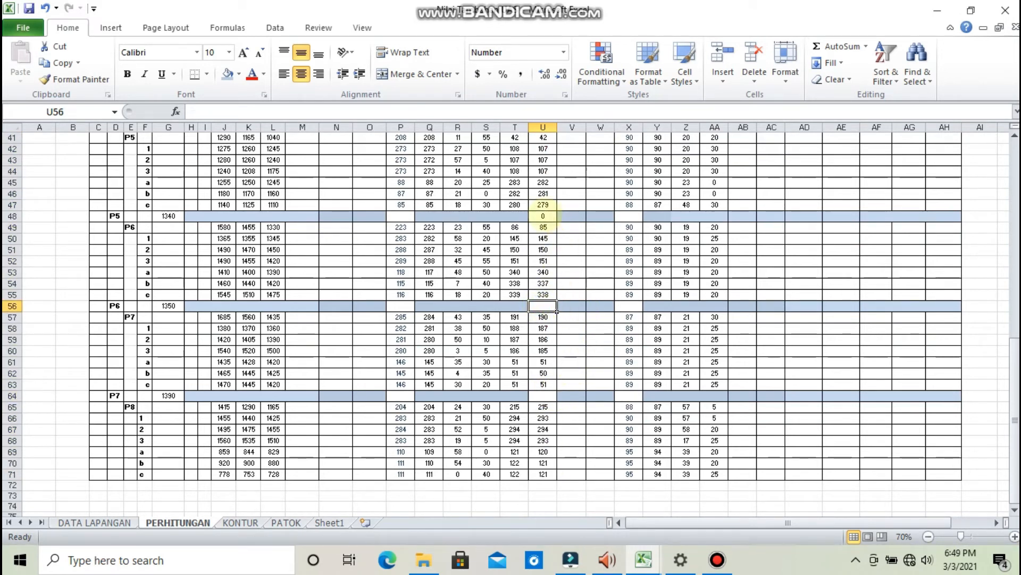
{"action": "left_click", "coordinate": [543, 215]}
{"action": "key", "text": "Delete"}
{"action": "scroll", "coordinate": [544, 213], "scroll_direction": "up", "scroll_amount": 4}
{"action": "scroll", "coordinate": [543, 215], "scroll_direction": "up", "scroll_amount": 2}
{"action": "left_click", "coordinate": [542, 328]}
{"action": "key", "text": "Delete"}
{"action": "left_click", "coordinate": [542, 237]}
{"action": "key", "text": "Delete"}
{"action": "scroll", "coordinate": [543, 234], "scroll_direction": "up", "scroll_amount": 4}
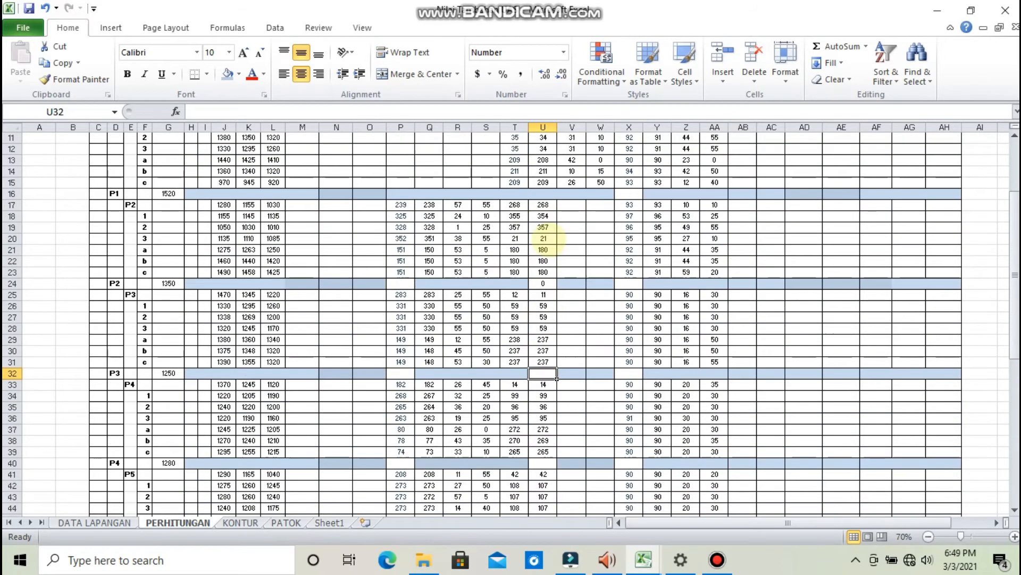
{"action": "left_click", "coordinate": [542, 284]}
{"action": "key", "text": "Delete"}
Enter =INT((T17-U17)*60) in V17 for the azimuth's minutes and fill it down to V71
{"action": "scroll", "coordinate": [556, 288], "scroll_direction": "up", "scroll_amount": 3}
{"action": "left_click", "coordinate": [573, 302]}
{"action": "left_click", "coordinate": [540, 112]}
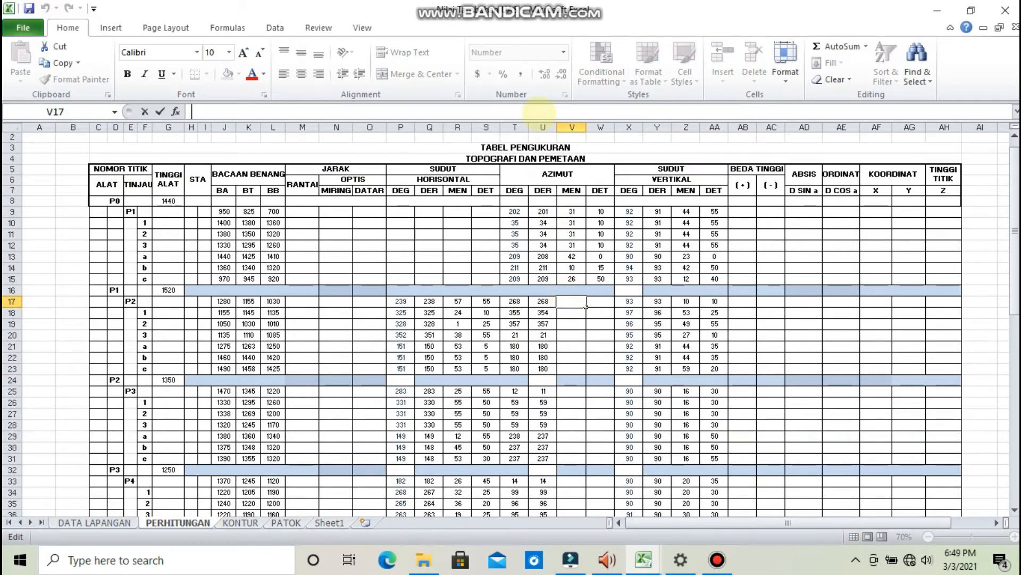
{"action": "type", "text": "=INT"}
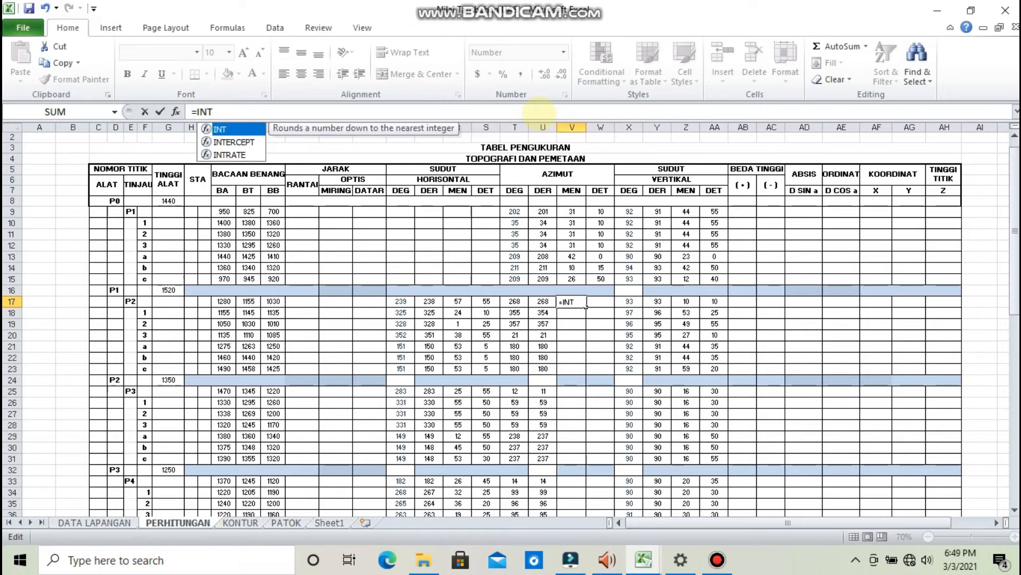
{"action": "type", "text": "(("}
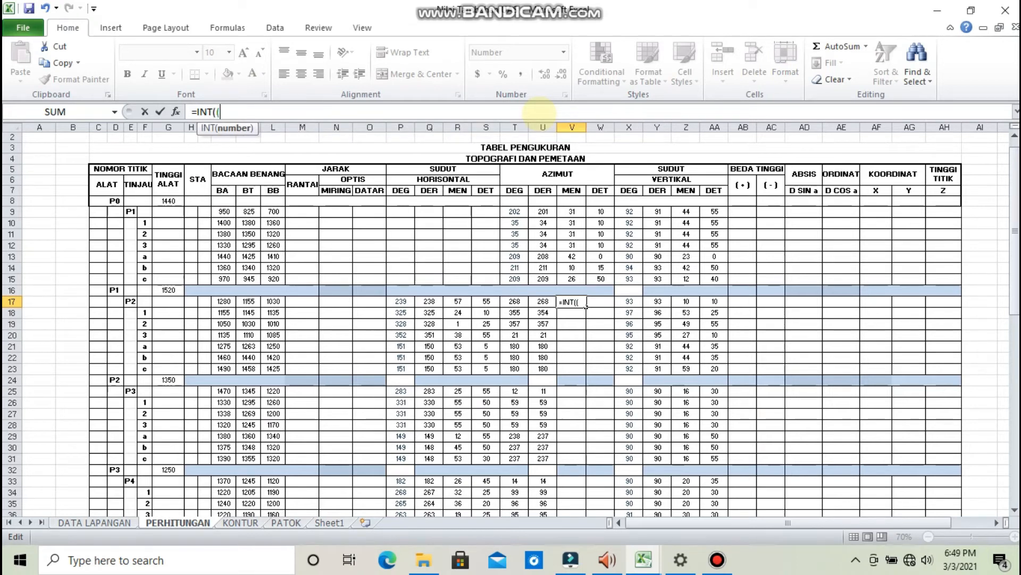
{"action": "type", "text": "("}
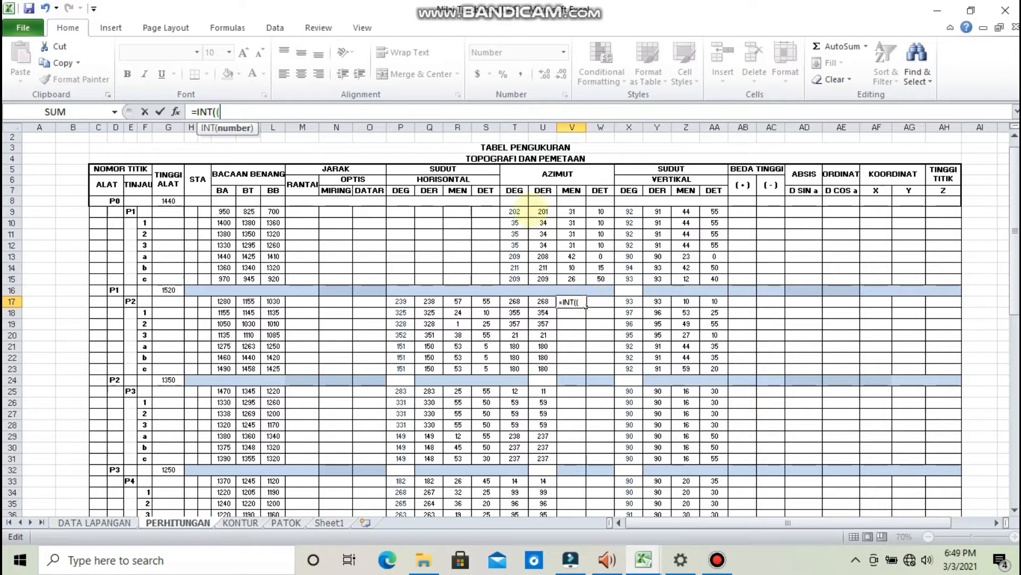
{"action": "left_click", "coordinate": [514, 300]}
{"action": "type", "text": "-"}
{"action": "left_click", "coordinate": [542, 302]}
{"action": "type", "text": ")*60"}
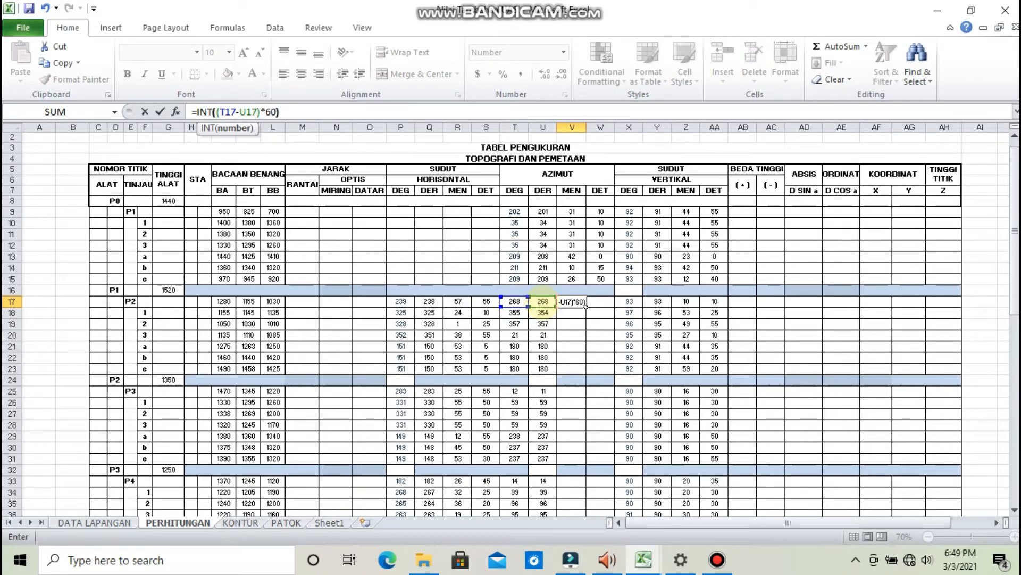
{"action": "key", "text": "Return"}
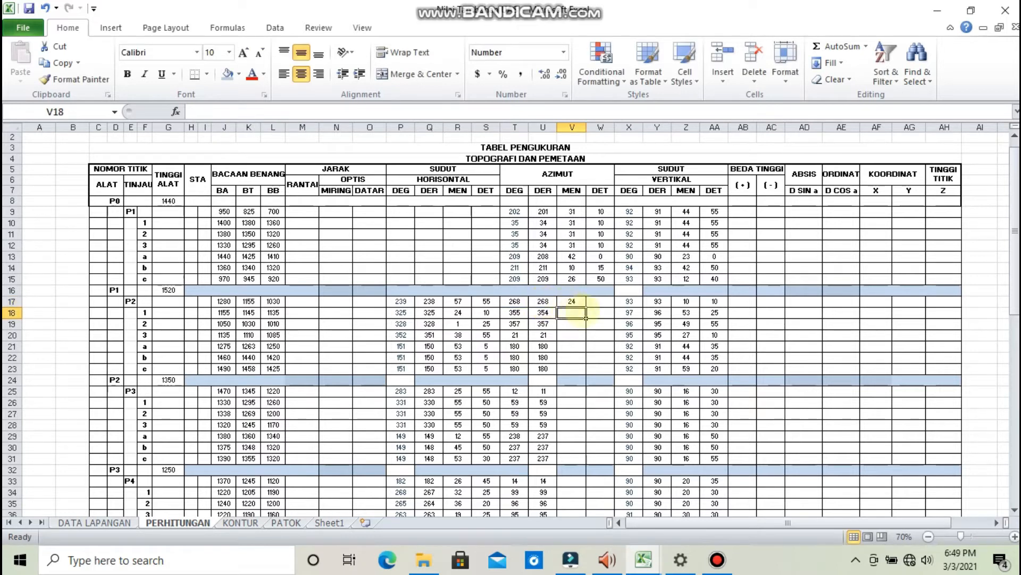
{"action": "left_click", "coordinate": [574, 301]}
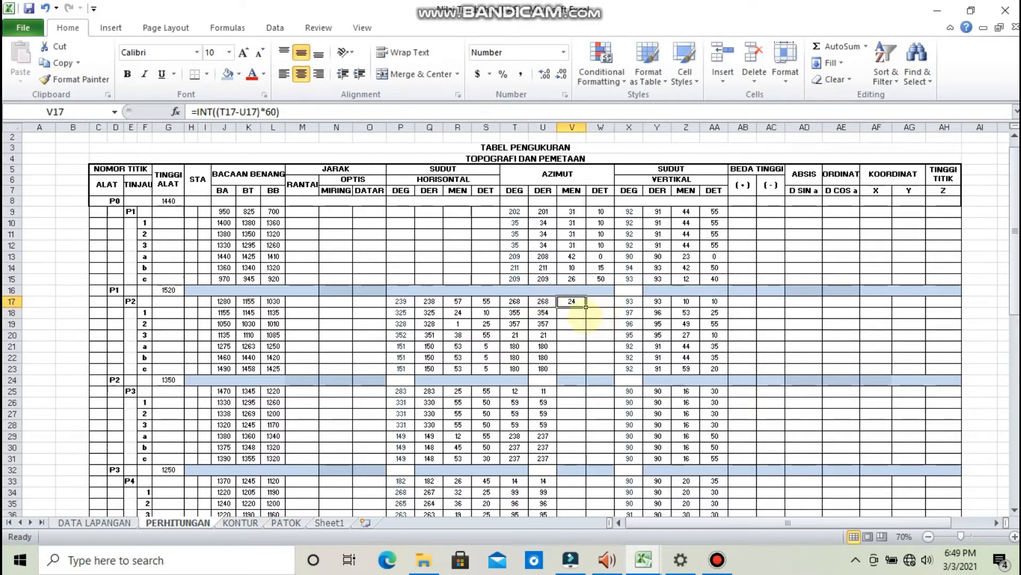
{"action": "left_click_drag", "start_coordinate": [586, 307], "coordinate": [572, 478]}
Clear the filled minute formulas from the blue station rows P2 to P7 in column V: V64, V56, V48, V40, V32 and V24
{"action": "left_click", "coordinate": [573, 396]}
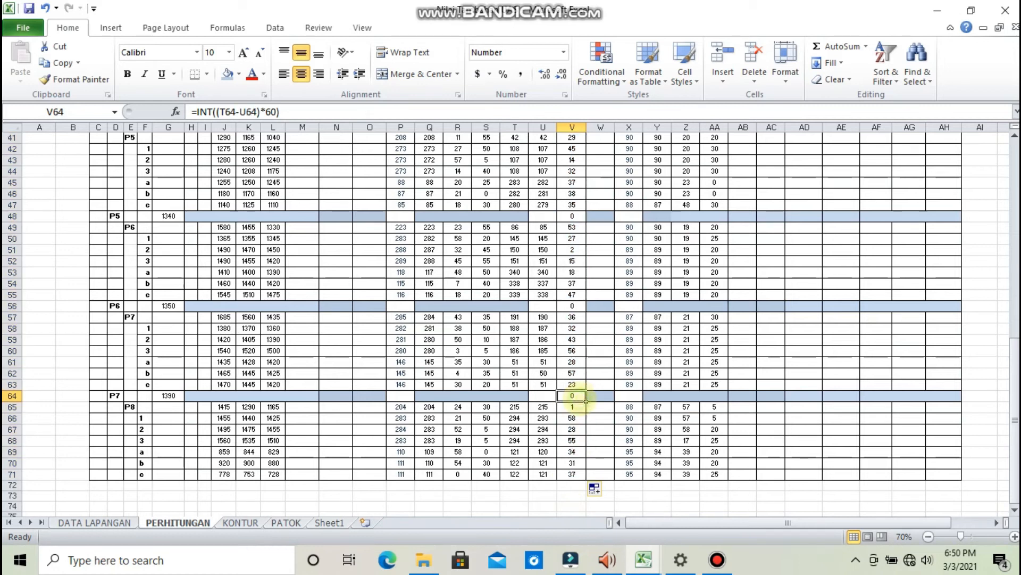
{"action": "left_click", "coordinate": [568, 302]}
{"action": "key", "text": "Delete"}
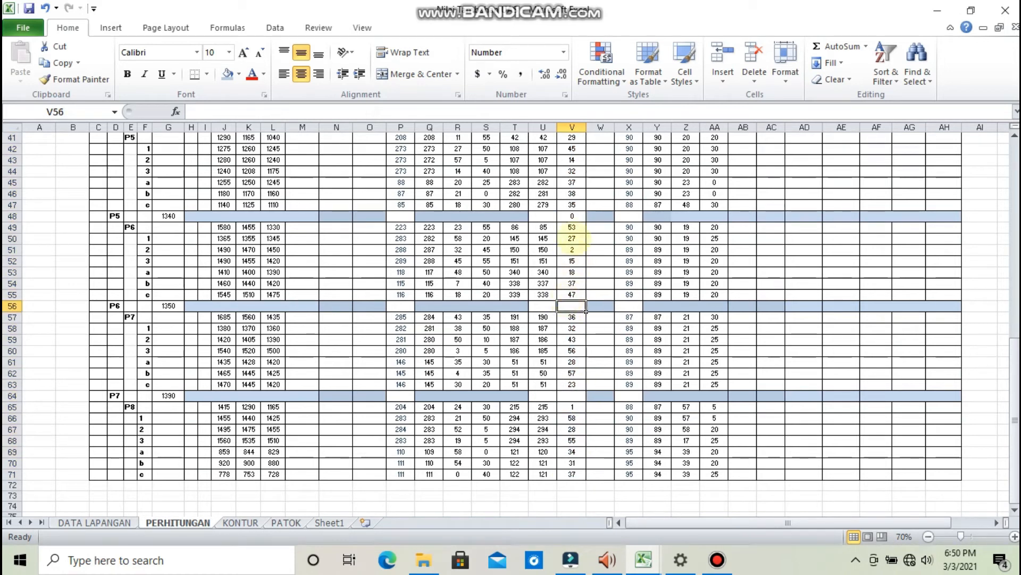
{"action": "left_click", "coordinate": [572, 216]}
{"action": "scroll", "coordinate": [574, 218], "scroll_direction": "up", "scroll_amount": 11}
Enter =INT(((T17-U17)*60-V17)*60) in W17 for the azimuth's seconds and fill it down to W71
{"action": "left_click", "coordinate": [600, 237]}
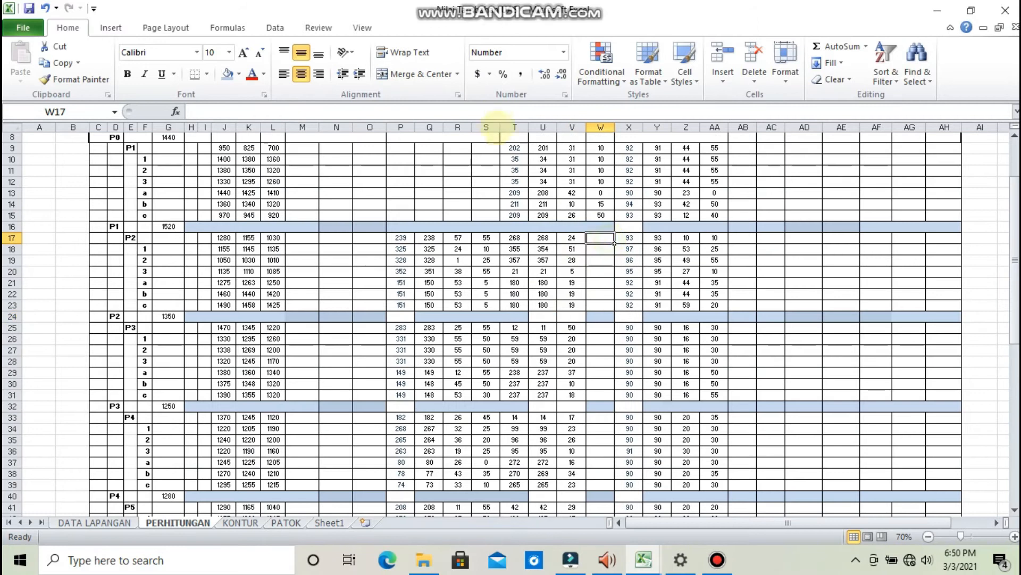
{"action": "left_click", "coordinate": [495, 112]}
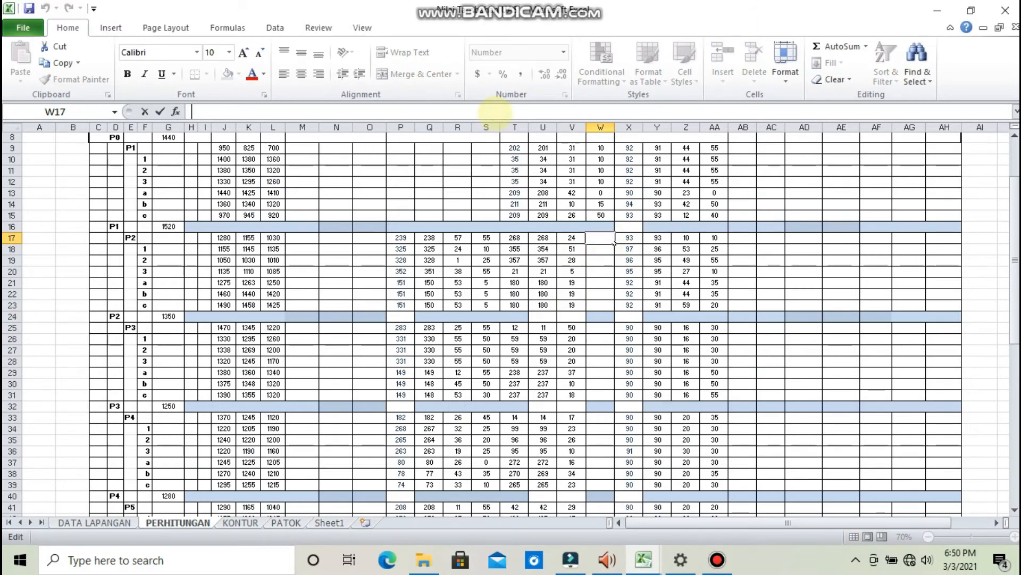
{"action": "scroll", "coordinate": [468, 112], "scroll_direction": "up", "scroll_amount": 3}
{"action": "type", "text": "="}
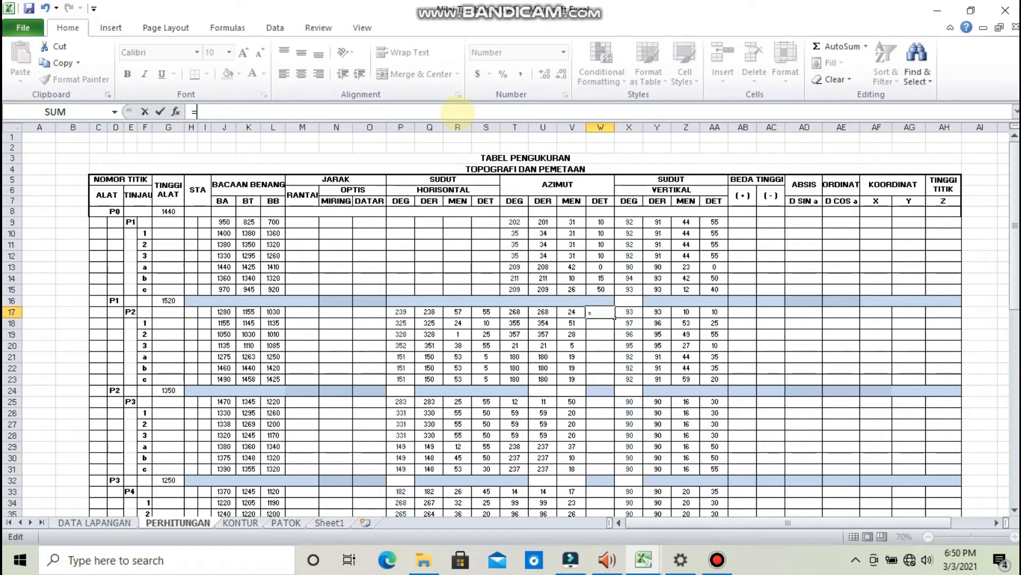
{"action": "type", "text": "INT((("}
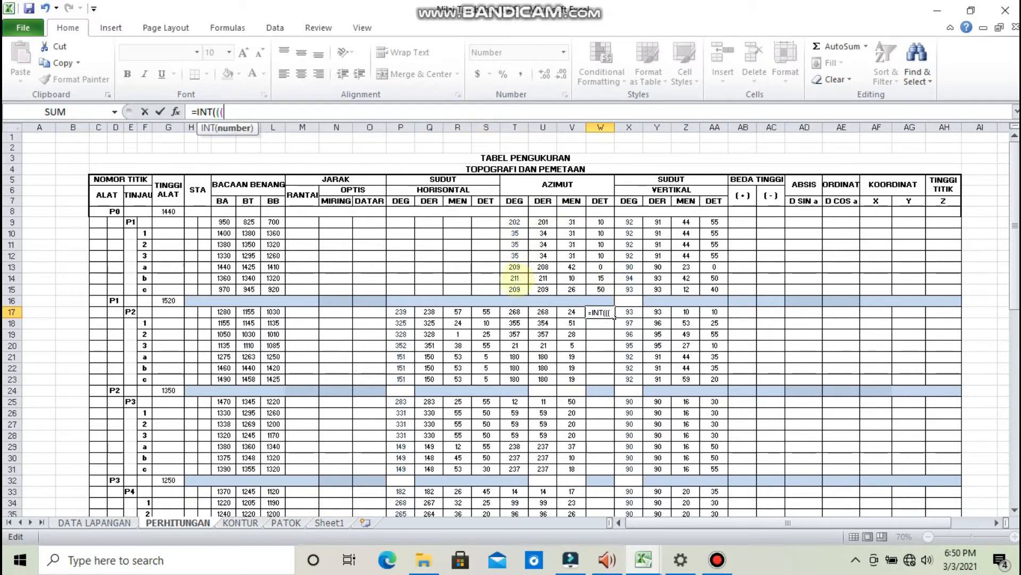
{"action": "left_click", "coordinate": [511, 314]}
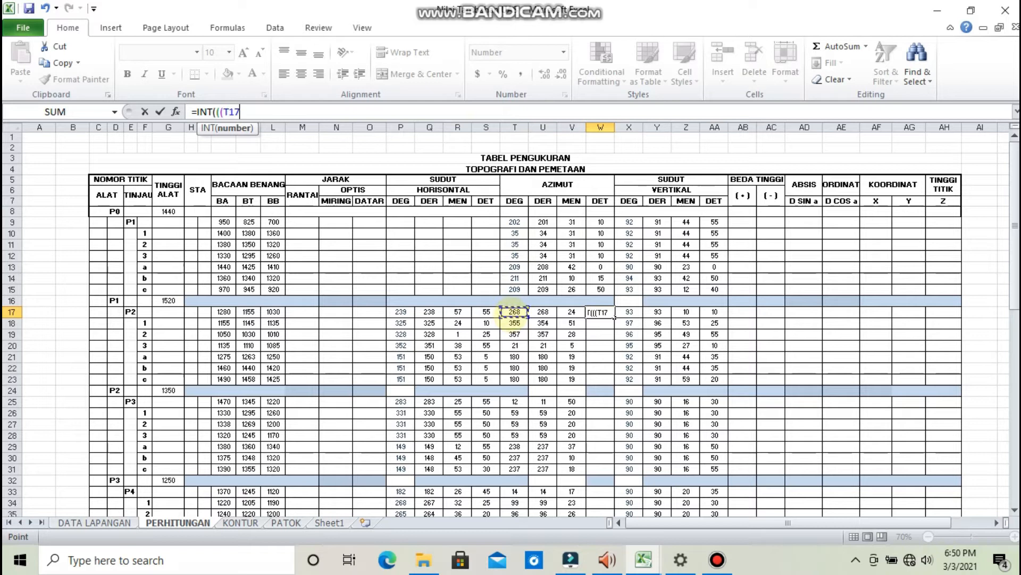
{"action": "type", "text": "-"}
{"action": "left_click", "coordinate": [542, 312]}
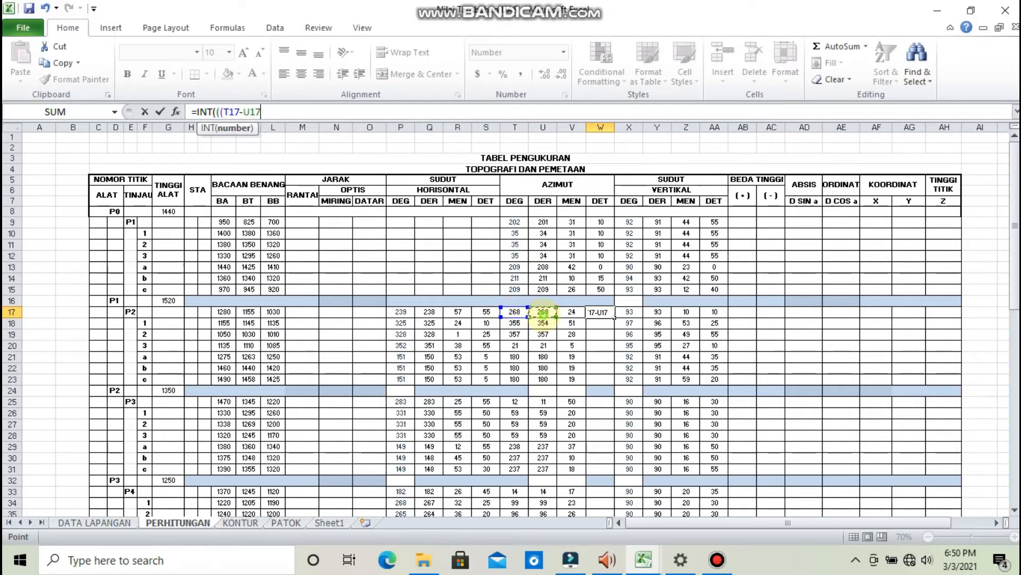
{"action": "type", "text": ")*6"}
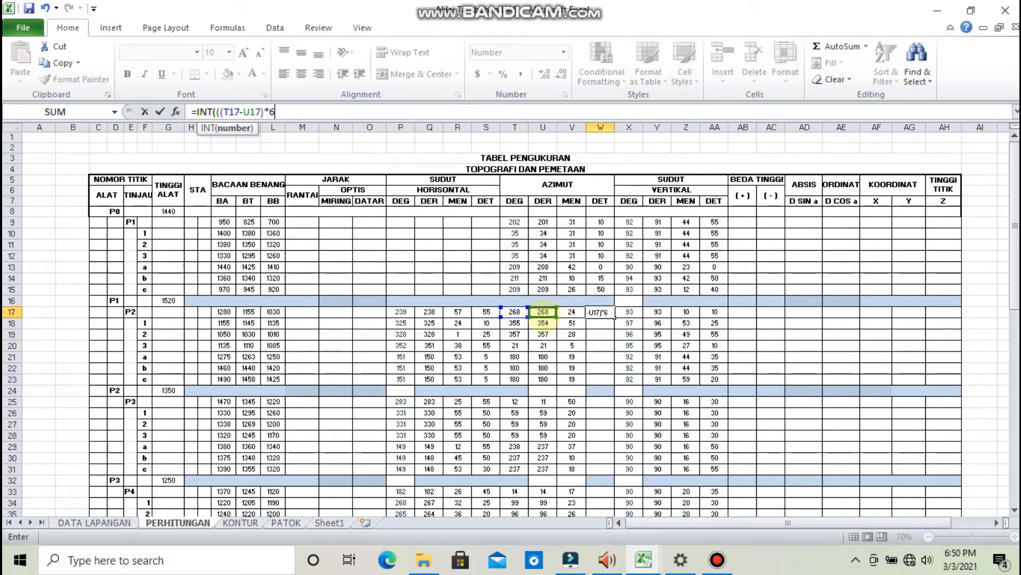
{"action": "type", "text": "0-"}
{"action": "left_click", "coordinate": [572, 313]}
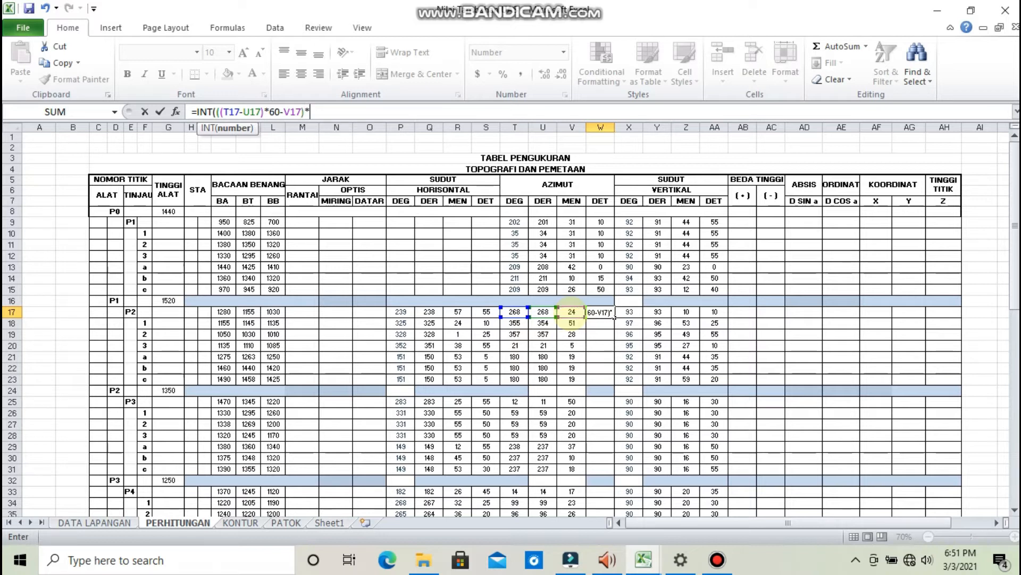
{"action": "type", "text": ")*60)"}
{"action": "key", "text": "Return"}
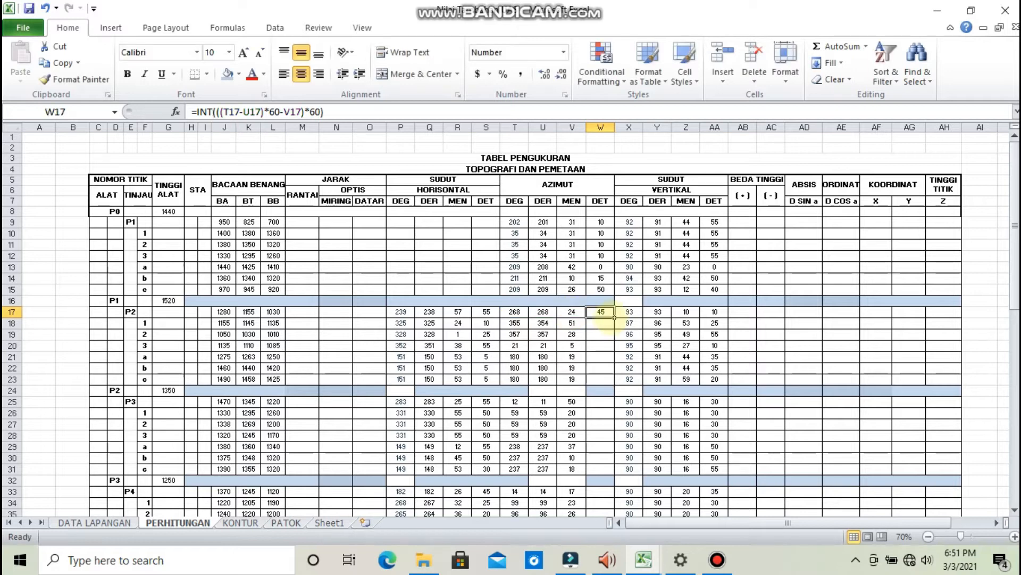
{"action": "left_click_drag", "start_coordinate": [615, 317], "coordinate": [600, 479]}
Clear the filled seconds formulas from the blue station rows P2 to P7 in column W: W64, W56, W48, W40, W32 and W24
{"action": "left_click", "coordinate": [602, 396]}
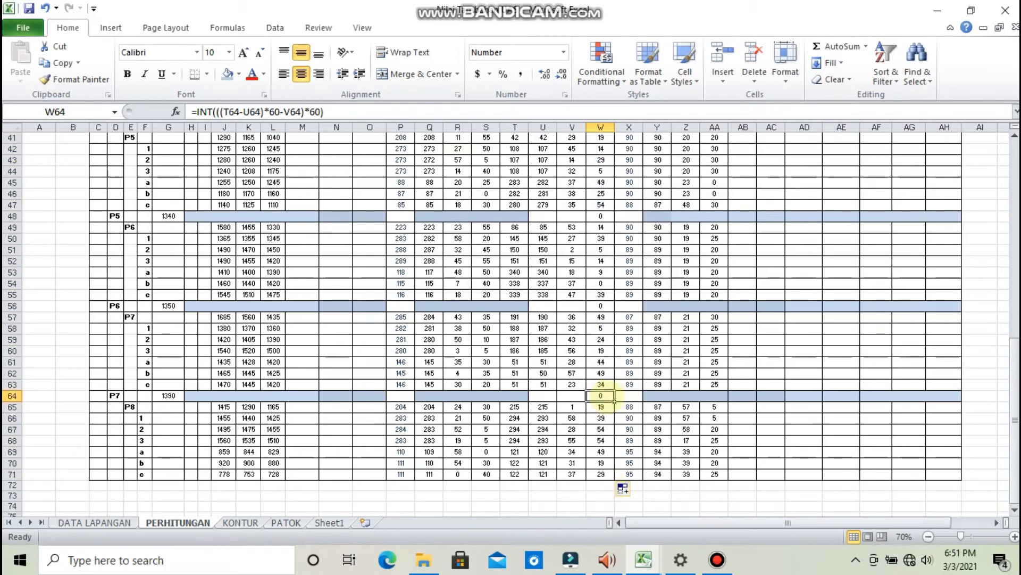
{"action": "key", "text": "Delete"}
{"action": "scroll", "coordinate": [602, 396], "scroll_direction": "up", "scroll_amount": 3}
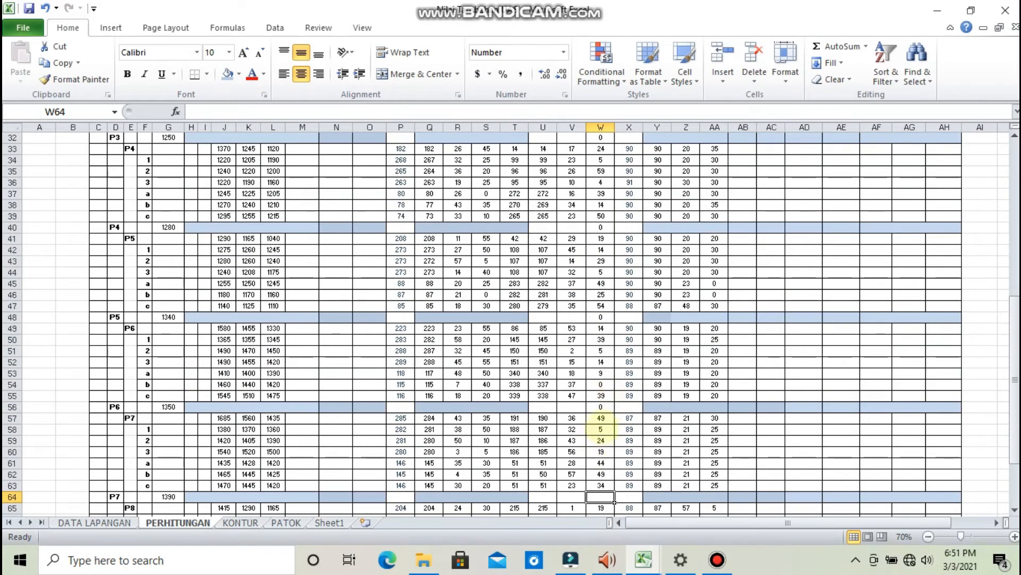
{"action": "left_click", "coordinate": [602, 407]}
{"action": "key", "text": "Delete"}
{"action": "left_click", "coordinate": [601, 317]}
{"action": "key", "text": "Delete"}
{"action": "left_click", "coordinate": [601, 227]}
{"action": "key", "text": "Delete"}
{"action": "scroll", "coordinate": [601, 254], "scroll_direction": "up", "scroll_amount": 6}
{"action": "left_click", "coordinate": [600, 339]}
{"action": "key", "text": "Delete"}
{"action": "left_click", "coordinate": [603, 249]}
{"action": "key", "text": "Delete"}
{"action": "scroll", "coordinate": [621, 273], "scroll_direction": "up", "scroll_amount": 5}
Enter =(J9-L9)/10 in N9 for the optical slope distance (MIRING) and fill it down to N71
{"action": "left_click", "coordinate": [367, 233]}
{"action": "left_click", "coordinate": [339, 222]}
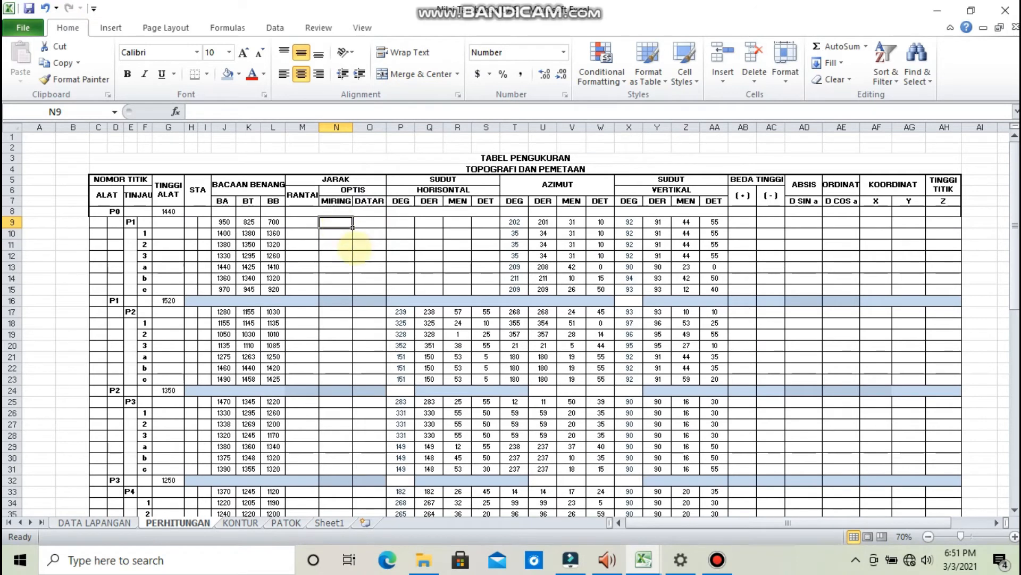
{"action": "left_click", "coordinate": [304, 109]}
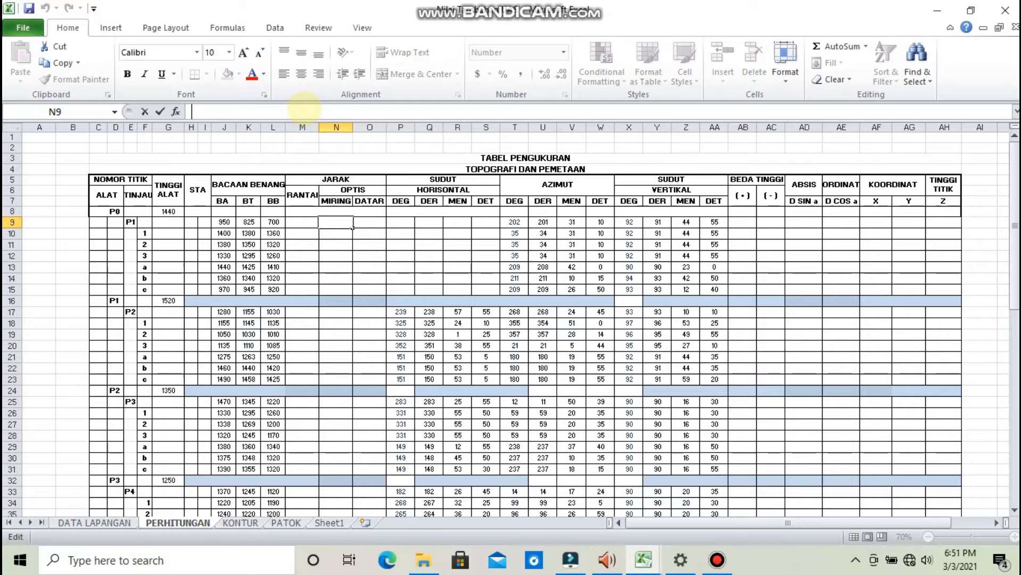
{"action": "type", "text": "=("}
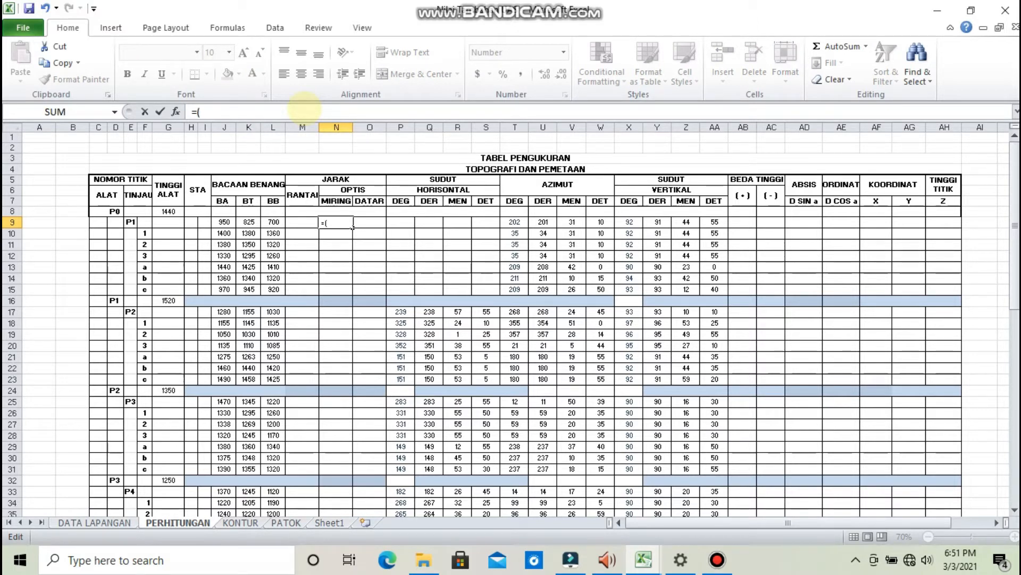
{"action": "left_click", "coordinate": [222, 224]}
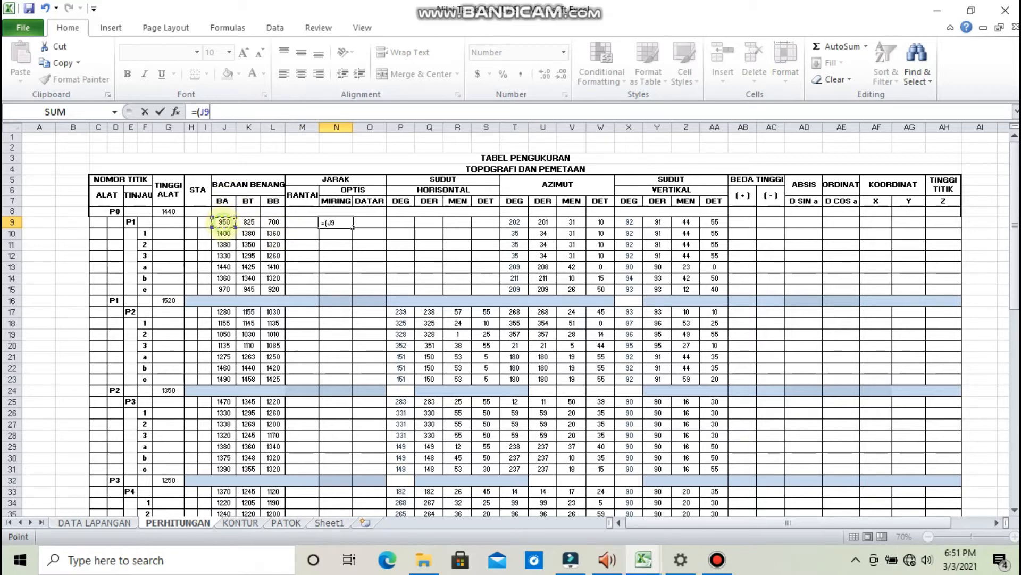
{"action": "type", "text": "-"}
{"action": "left_click", "coordinate": [274, 222]}
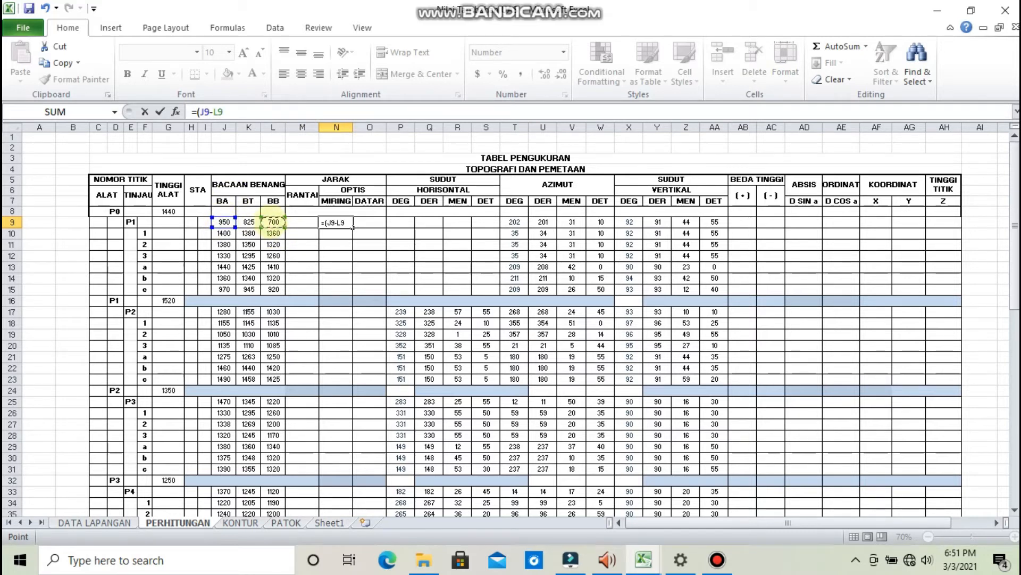
{"action": "type", "text": ")/10"}
{"action": "key", "text": "Return"}
{"action": "left_click", "coordinate": [338, 222]}
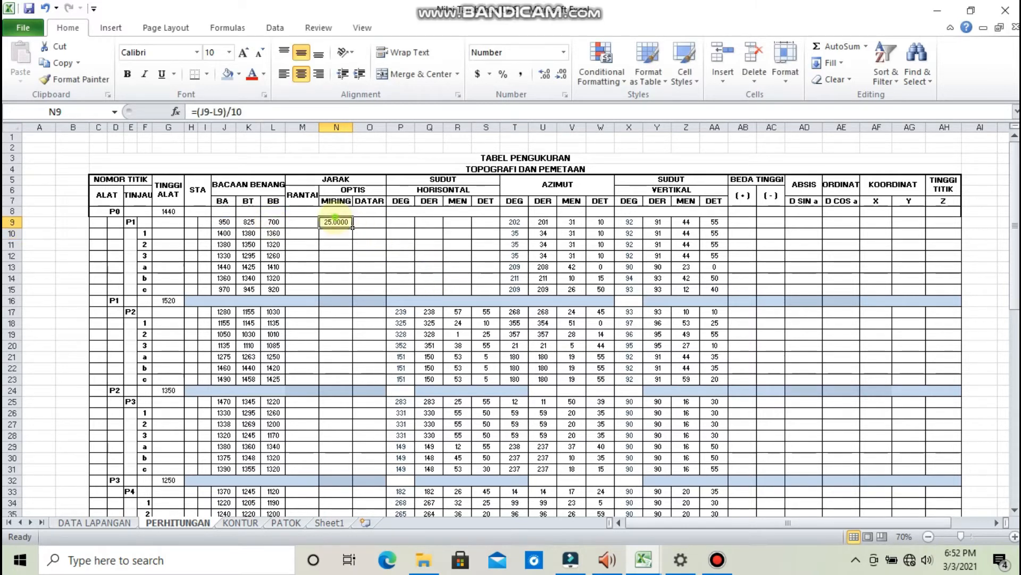
{"action": "left_click_drag", "start_coordinate": [352, 227], "coordinate": [337, 471]}
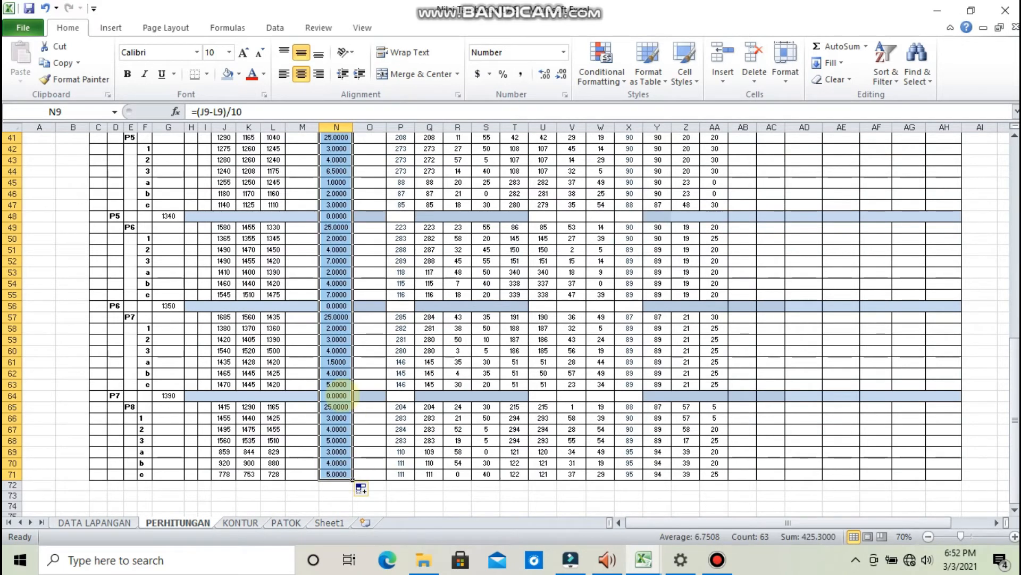
Clear the filled slope-distance formulas from the blue station rows P1 to P7 in column N: N64, N56, N48, N40, N32, N24 and N16
{"action": "left_click", "coordinate": [338, 396]}
{"action": "left_click", "coordinate": [338, 305]}
{"action": "scroll", "coordinate": [343, 303], "scroll_direction": "up", "scroll_amount": 2}
{"action": "left_click", "coordinate": [337, 294]}
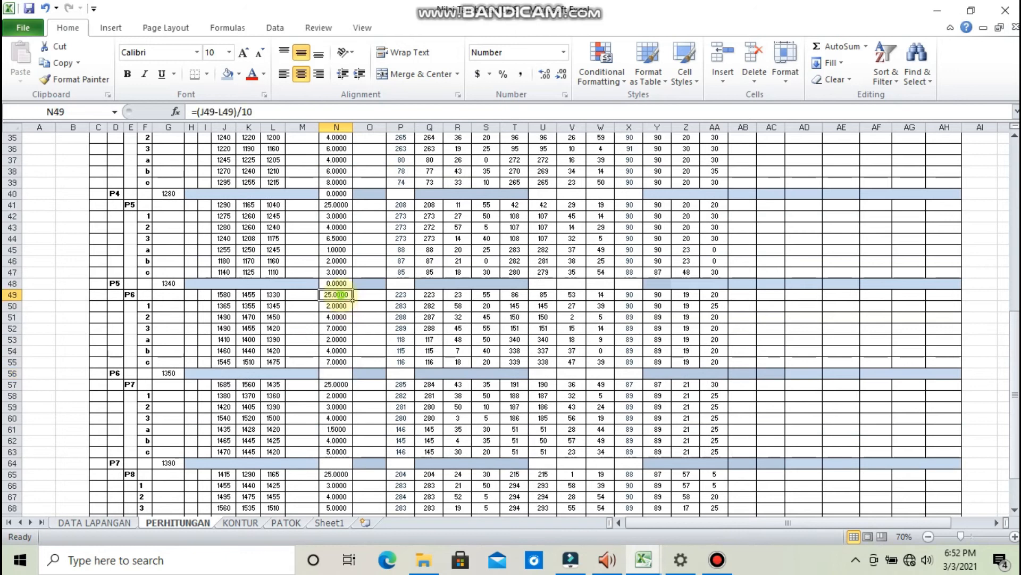
{"action": "left_click", "coordinate": [336, 283]}
{"action": "key", "text": "Delete"}
{"action": "left_click", "coordinate": [336, 193]}
{"action": "key", "text": "Delete"}
{"action": "scroll", "coordinate": [340, 213], "scroll_direction": "up", "scroll_amount": 5}
{"action": "left_click", "coordinate": [336, 271]}
{"action": "key", "text": "Delete"}
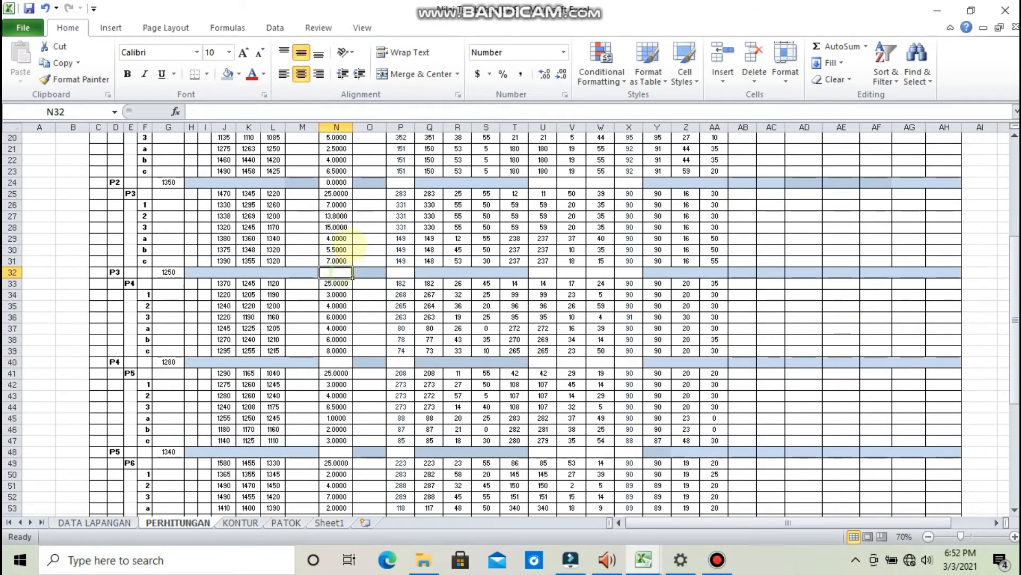
{"action": "left_click", "coordinate": [336, 182]}
{"action": "key", "text": "Delete"}
{"action": "scroll", "coordinate": [336, 182], "scroll_direction": "up", "scroll_amount": 5}
{"action": "left_click", "coordinate": [337, 257]}
{"action": "key", "text": "Delete"}
{"action": "scroll", "coordinate": [343, 256], "scroll_direction": "up", "scroll_amount": 2}
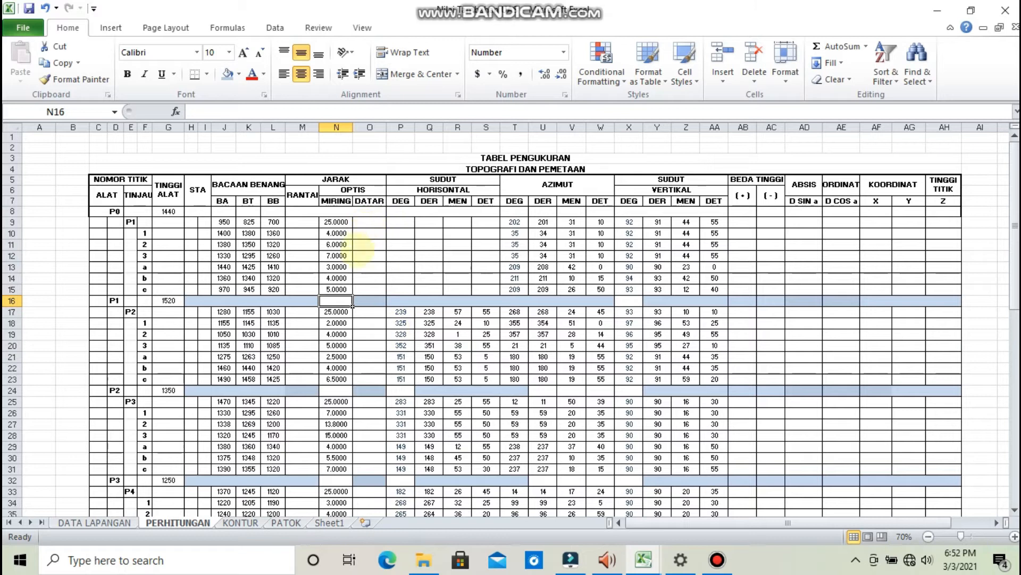
Enter =(N9*SIN(RADIANS(X9))) in O9 for the horizontal distance (DATAR) of the first P1 row
{"action": "left_click", "coordinate": [382, 221]}
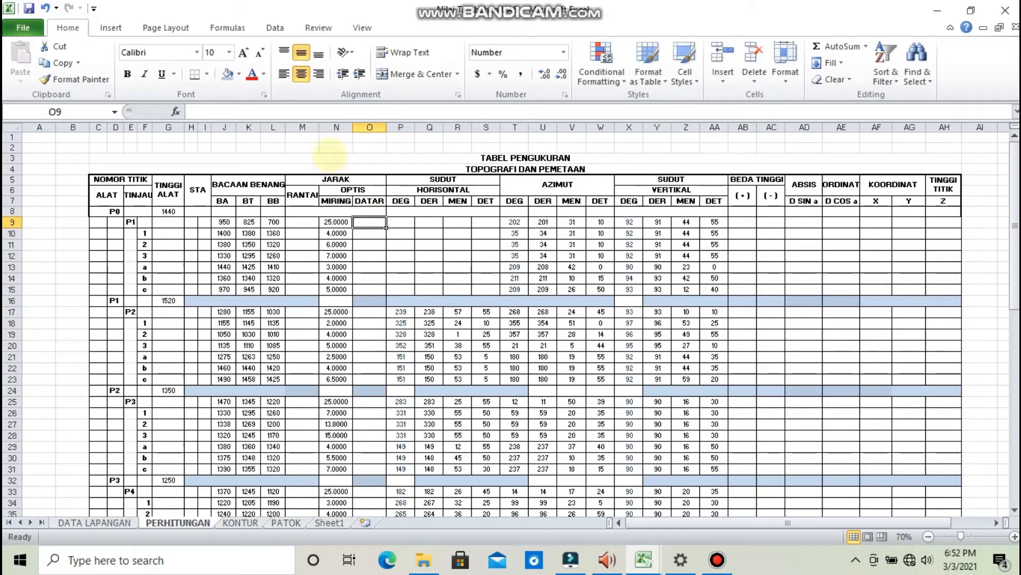
{"action": "left_click", "coordinate": [316, 110]}
{"action": "type", "text": "=("}
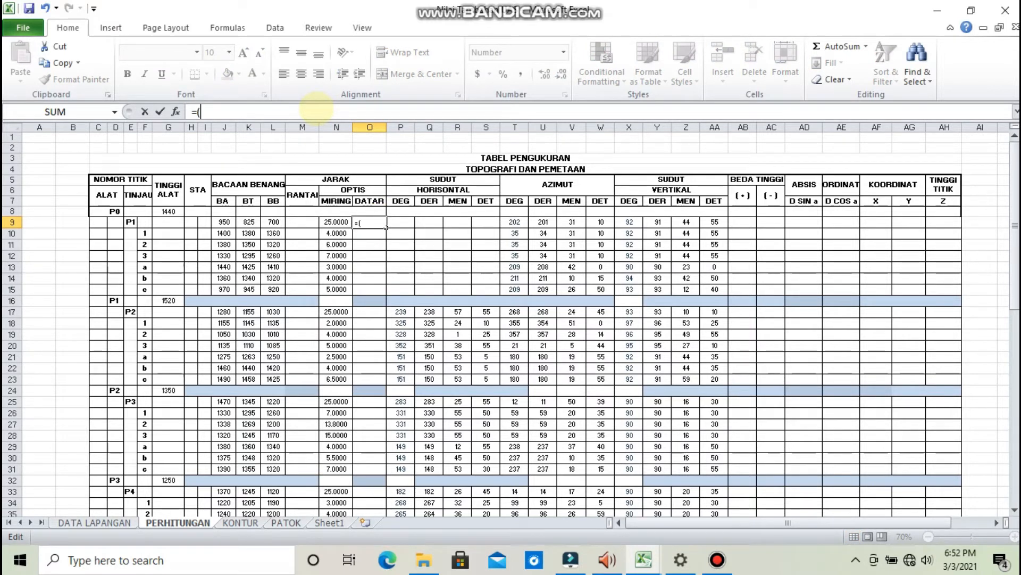
{"action": "left_click", "coordinate": [322, 223]}
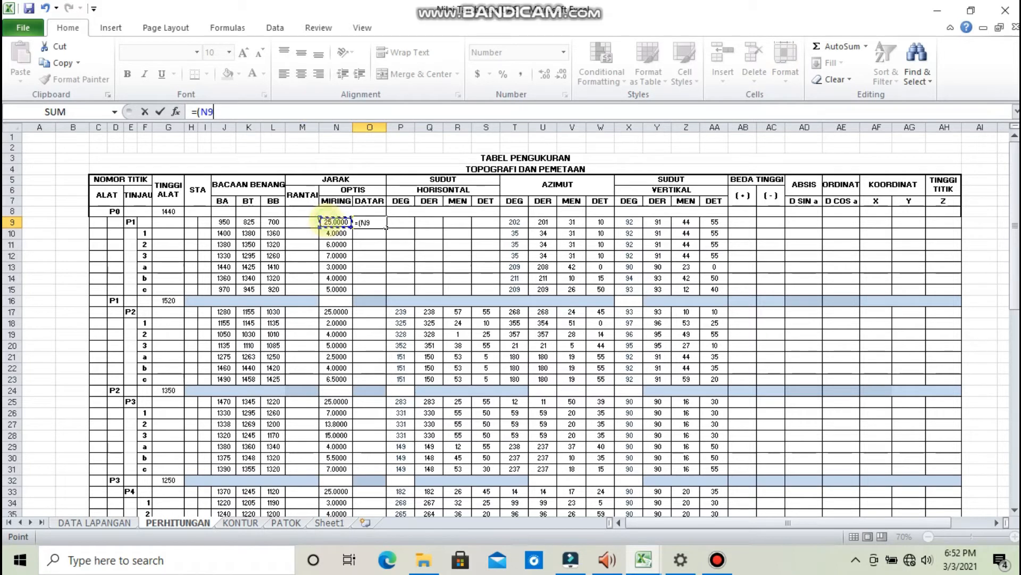
{"action": "type", "text": "*SIN(RADIANS("}
{"action": "left_click", "coordinate": [630, 222]}
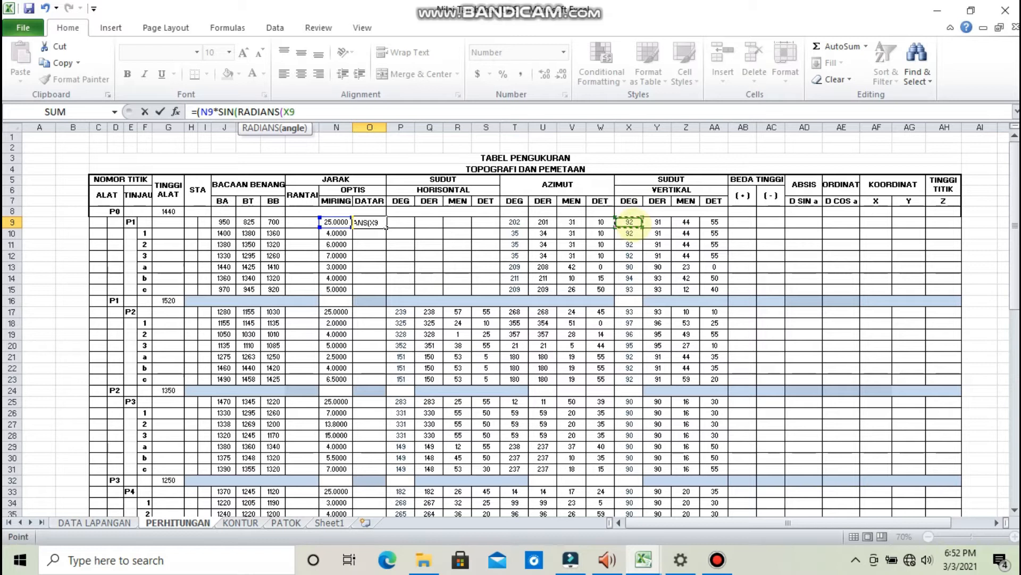
{"action": "type", "text": ")))"}
{"action": "left_click", "coordinate": [387, 226]}
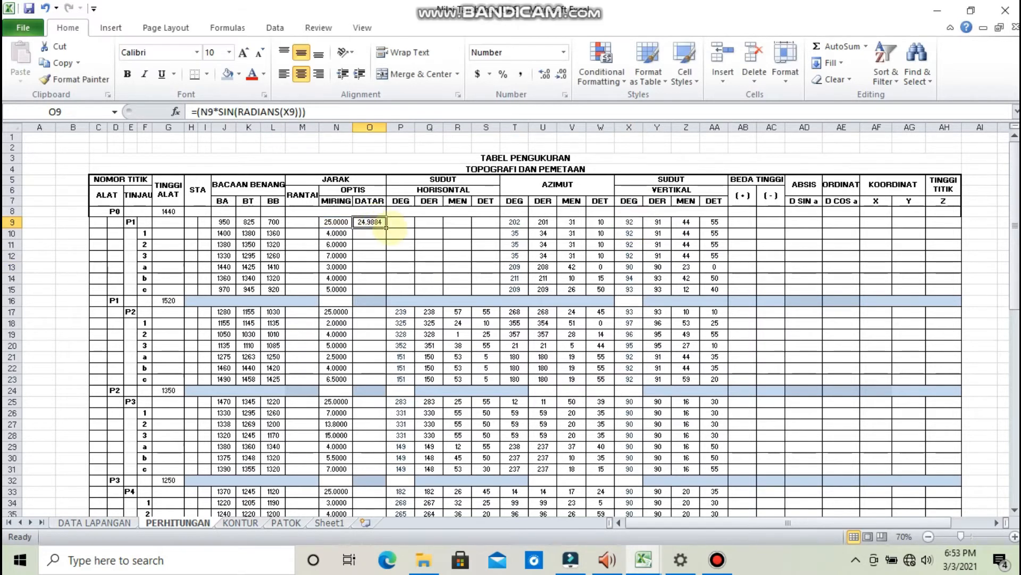
Fill the horizontal-distance formula from O9 down to O71 and clear it from station rows P7, P6 and P5 (O64, O56, O48)
{"action": "left_click_drag", "start_coordinate": [387, 226], "coordinate": [375, 476]}
{"action": "left_click", "coordinate": [371, 395]}
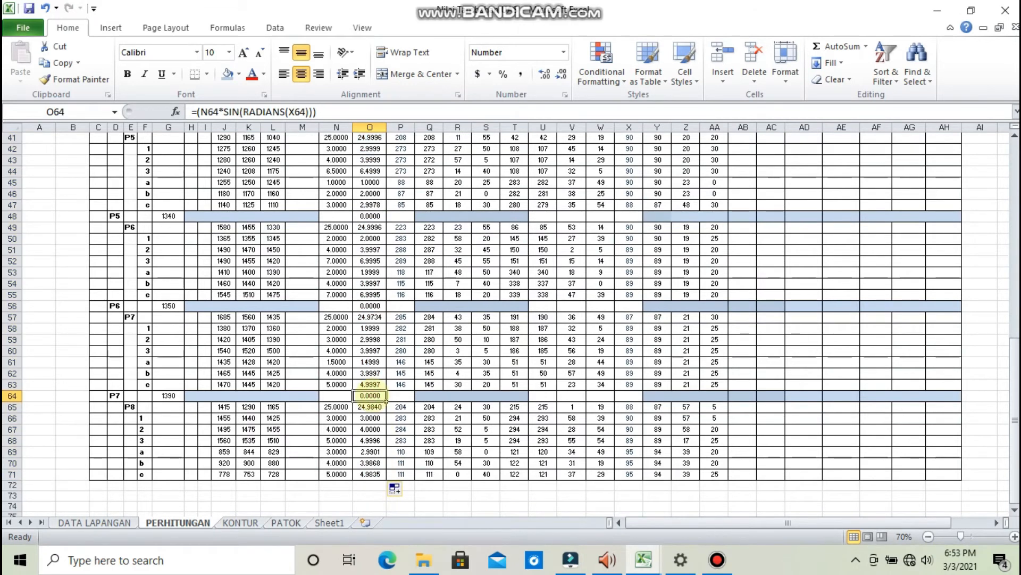
{"action": "key", "text": "Delete"}
{"action": "left_click", "coordinate": [373, 305]}
{"action": "key", "text": "Delete"}
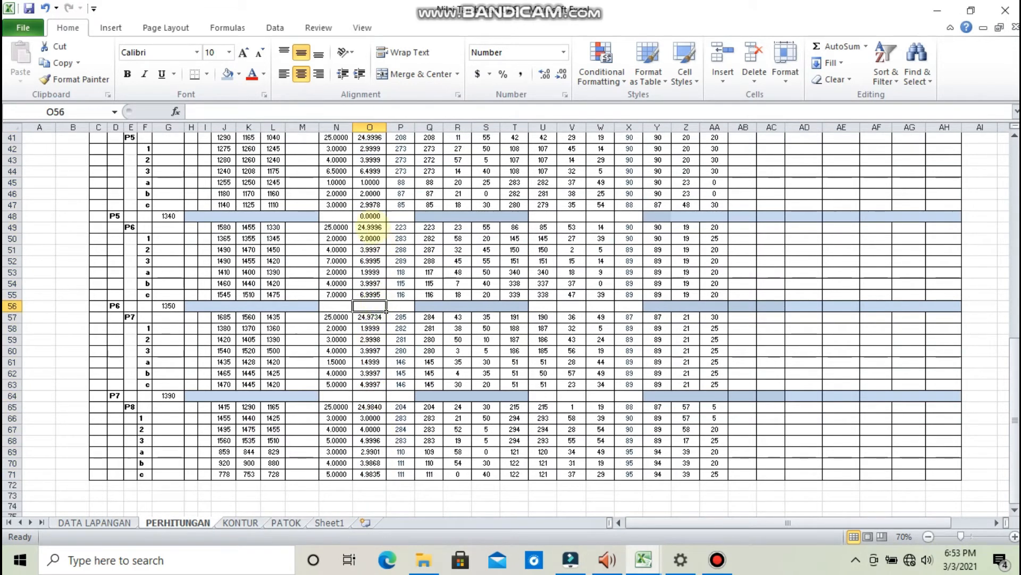
{"action": "left_click", "coordinate": [371, 216]}
{"action": "scroll", "coordinate": [386, 387], "scroll_direction": "up", "scroll_amount": 5}
{"action": "key", "text": "Delete"}
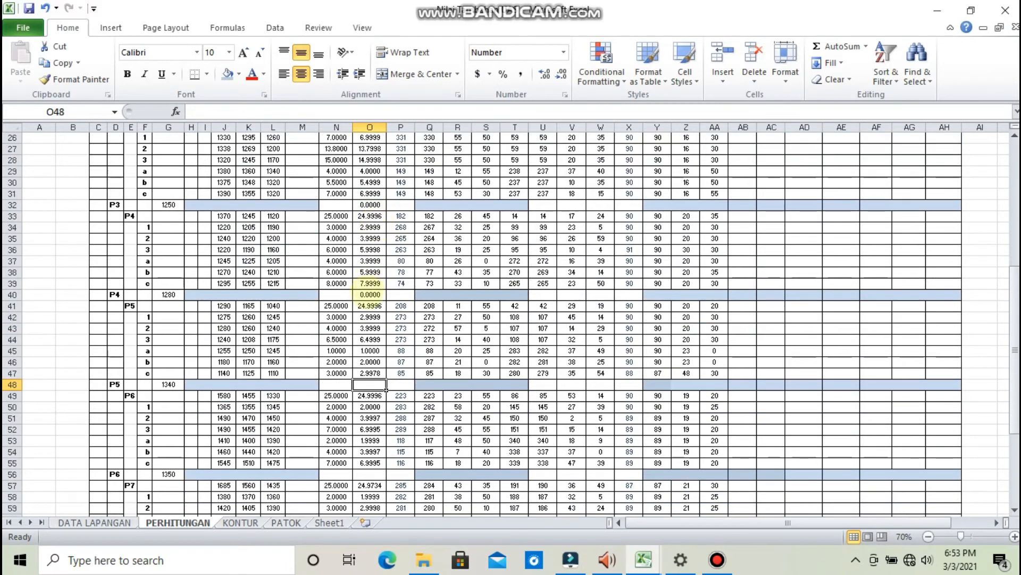
Clear the filled horizontal-distance formulas from station rows P4 to P1 in column O: O40, O32, O24 and O16
{"action": "left_click", "coordinate": [370, 294]}
{"action": "key", "text": "Delete"}
{"action": "left_click", "coordinate": [370, 205]}
{"action": "scroll", "coordinate": [388, 224], "scroll_direction": "up", "scroll_amount": 5}
{"action": "key", "text": "Delete"}
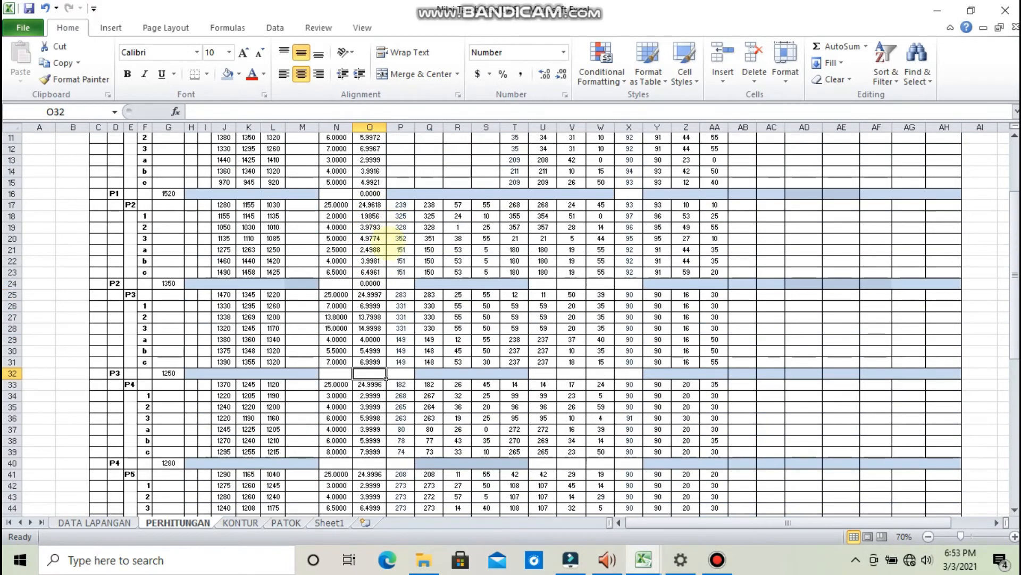
{"action": "left_click", "coordinate": [373, 283]}
{"action": "left_click", "coordinate": [376, 194]}
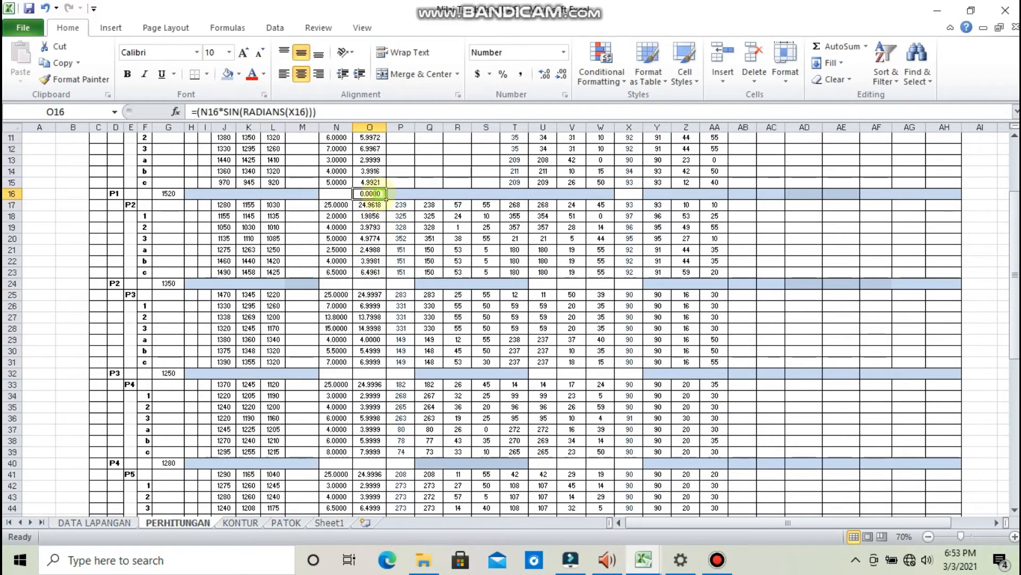
{"action": "key", "text": "Delete"}
Examine the vertical-angle degrees in X13 and compare the slope distance in N29 with the horizontal distance in O29
{"action": "scroll", "coordinate": [633, 277], "scroll_direction": "up", "scroll_amount": 4}
{"action": "left_click", "coordinate": [630, 268]}
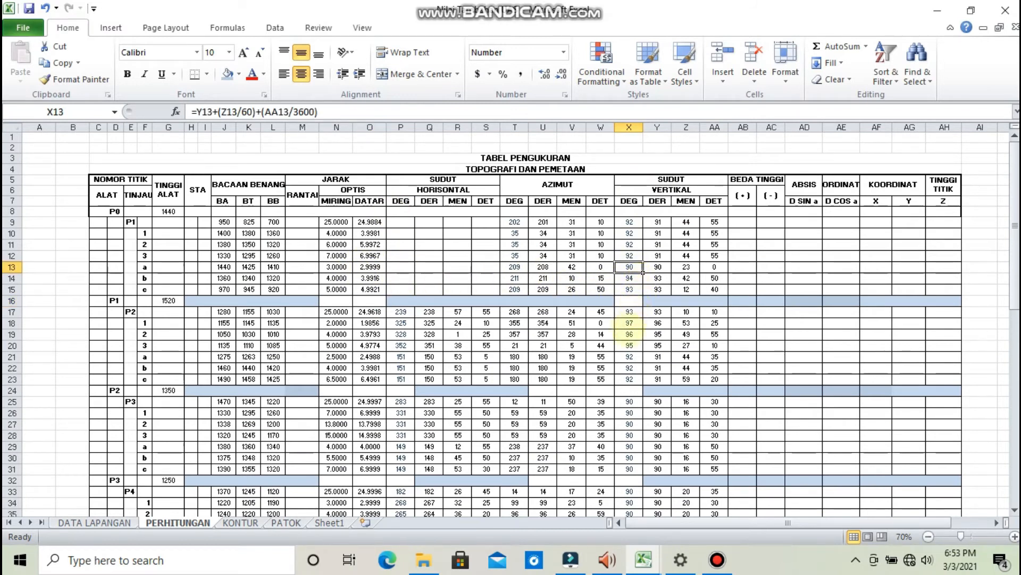
{"action": "scroll", "coordinate": [631, 351], "scroll_direction": "down", "scroll_amount": 2}
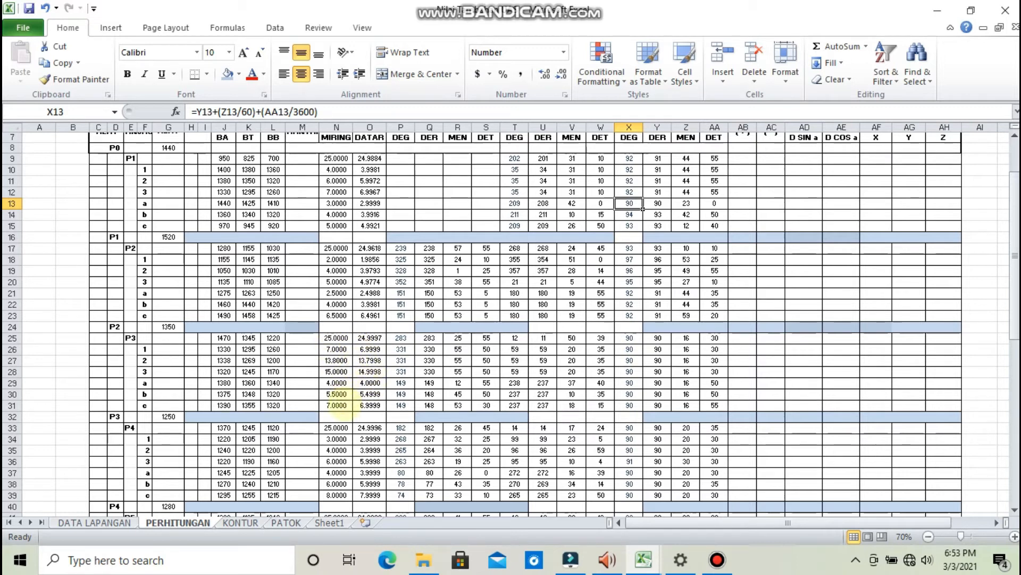
{"action": "left_click", "coordinate": [336, 383]}
{"action": "left_click", "coordinate": [370, 383]}
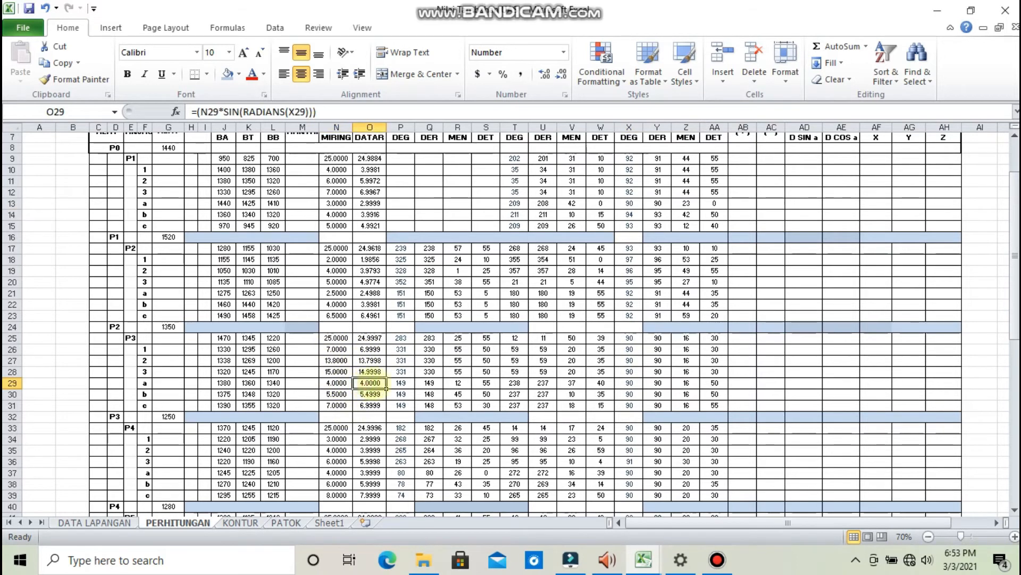
{"action": "left_click", "coordinate": [337, 383]}
{"action": "left_click", "coordinate": [370, 383]}
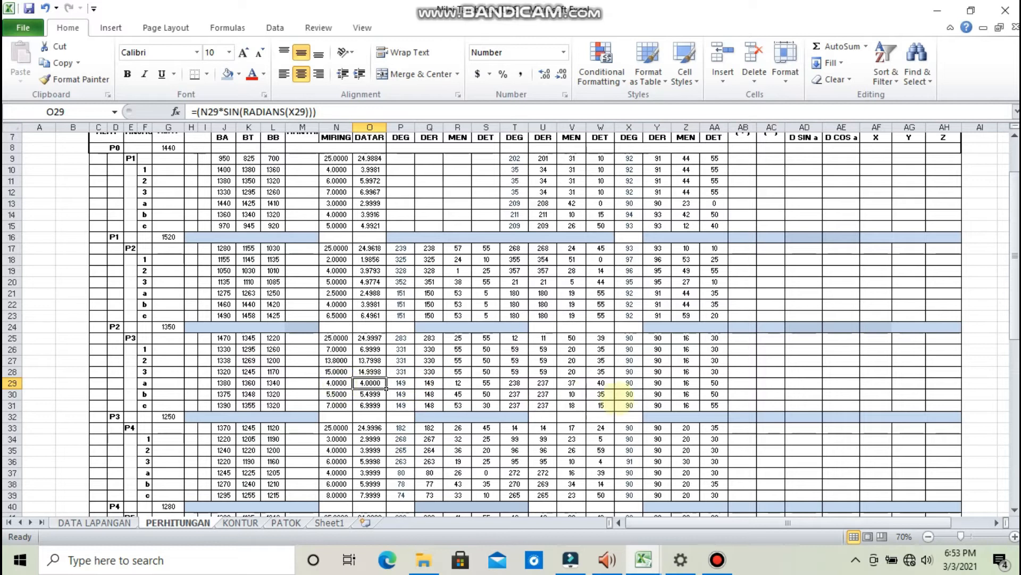
{"action": "scroll", "coordinate": [633, 393], "scroll_direction": "up", "scroll_amount": 2}
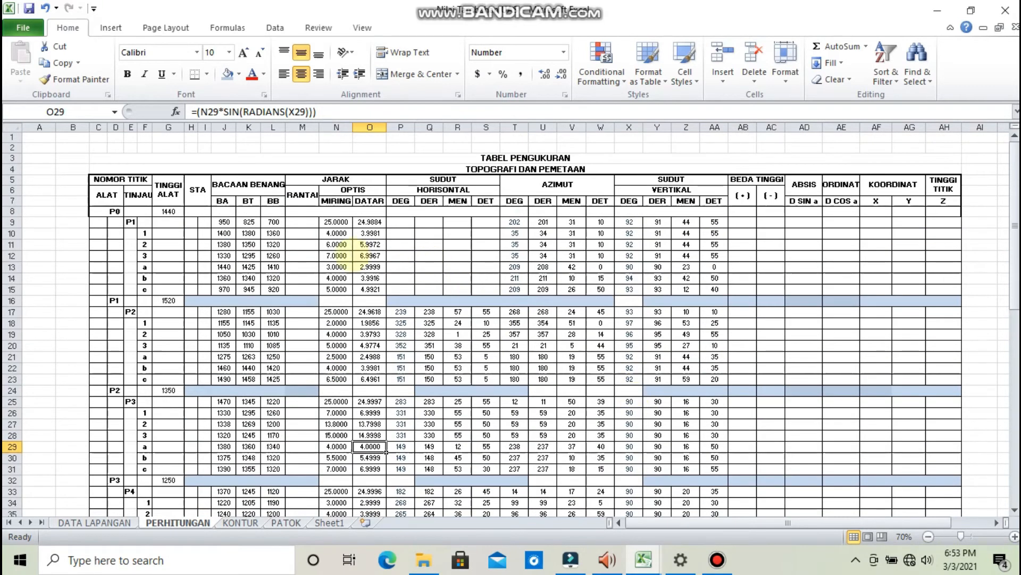
Enter =N9 in M9 as the chain distance (RANTAI) of the first P1 row
{"action": "left_click", "coordinate": [304, 223]}
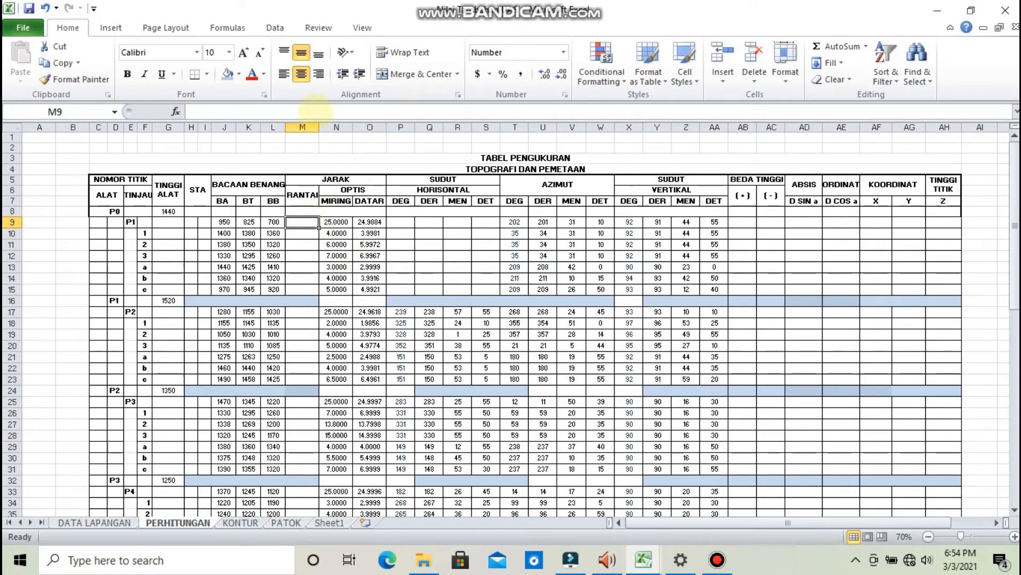
{"action": "left_click", "coordinate": [316, 111]}
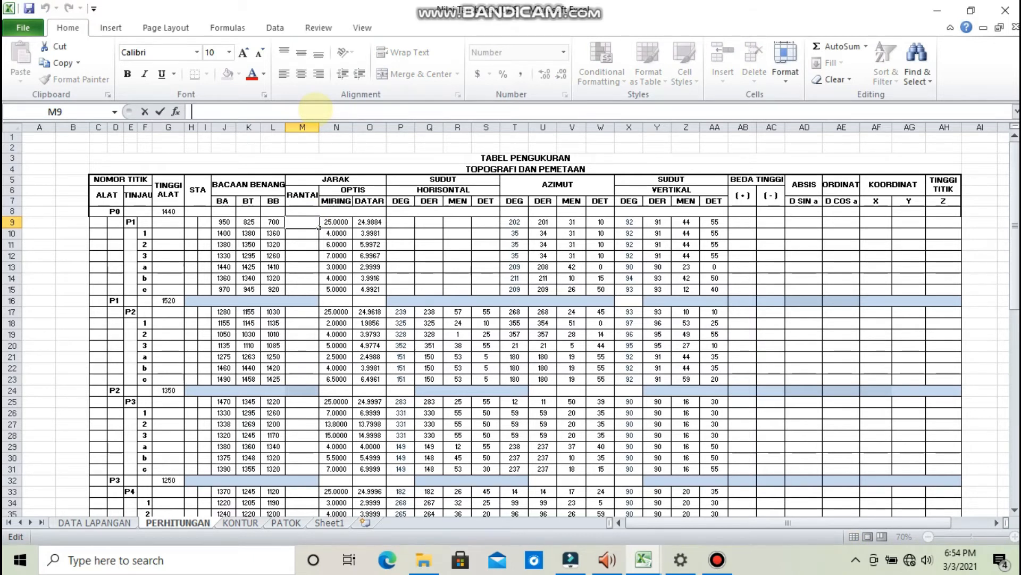
{"action": "type", "text": "="}
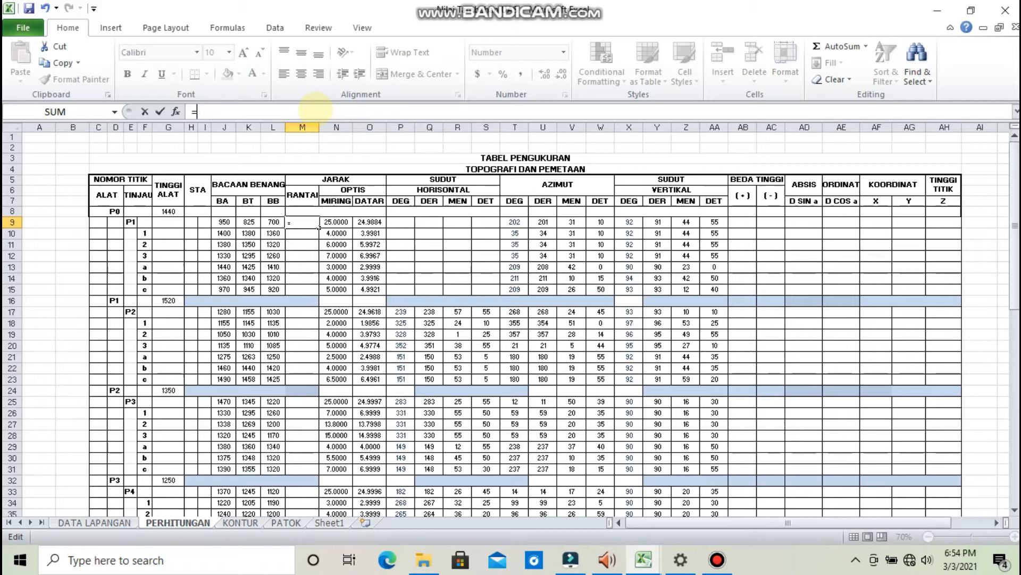
{"action": "left_click", "coordinate": [335, 221]}
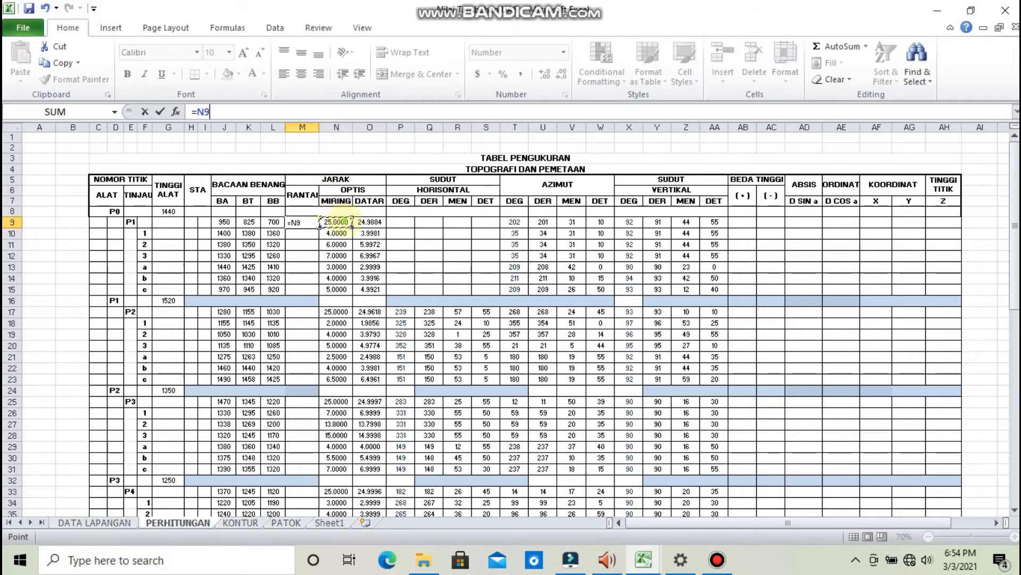
{"action": "key", "text": "Return"}
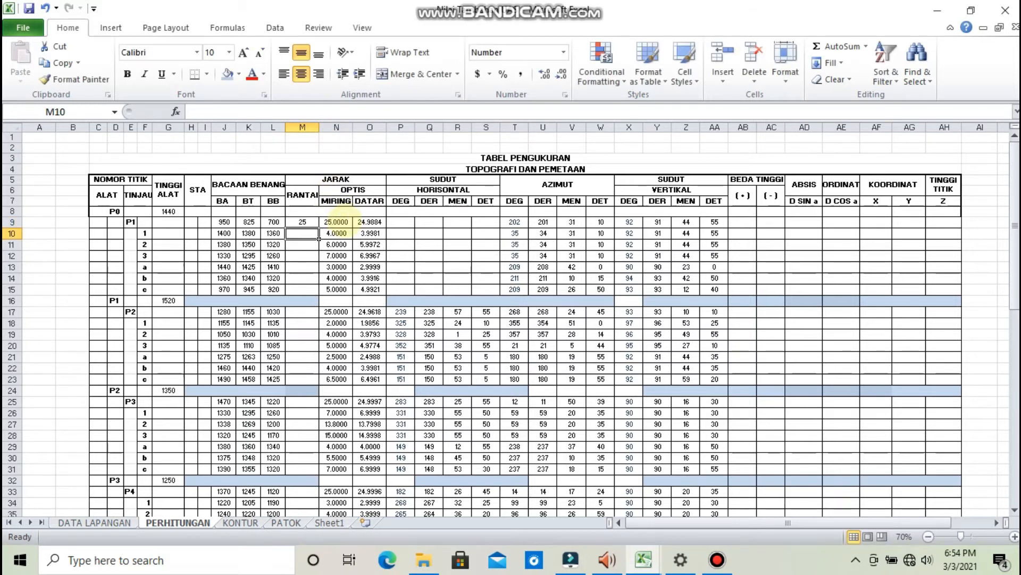
Copy the chain-distance formula from M9 to the P2, P3, P4 and P5 sighting rows: M17, M25, M33 and M41
{"action": "left_click", "coordinate": [302, 222]}
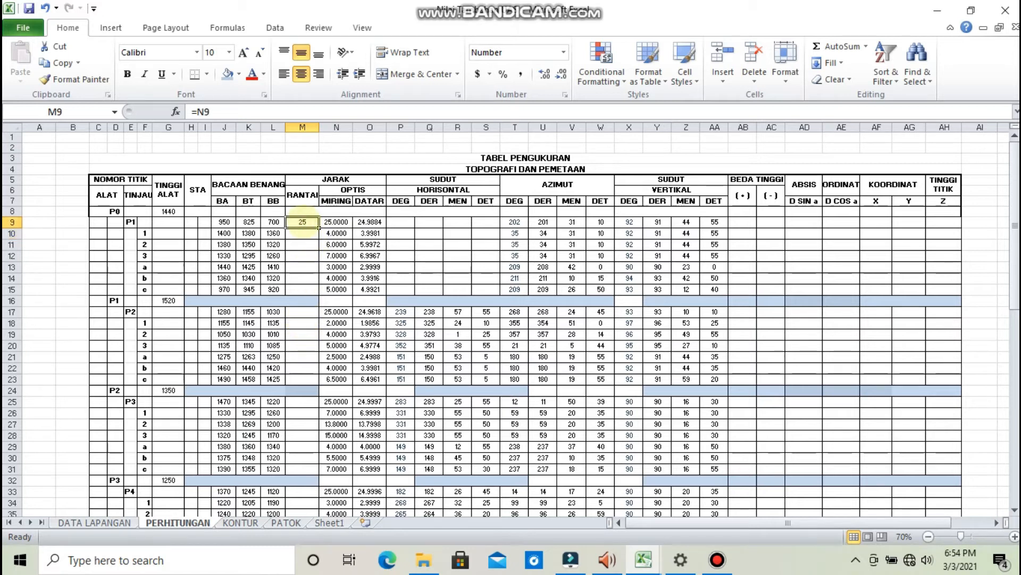
{"action": "key", "text": "ctrl+c"}
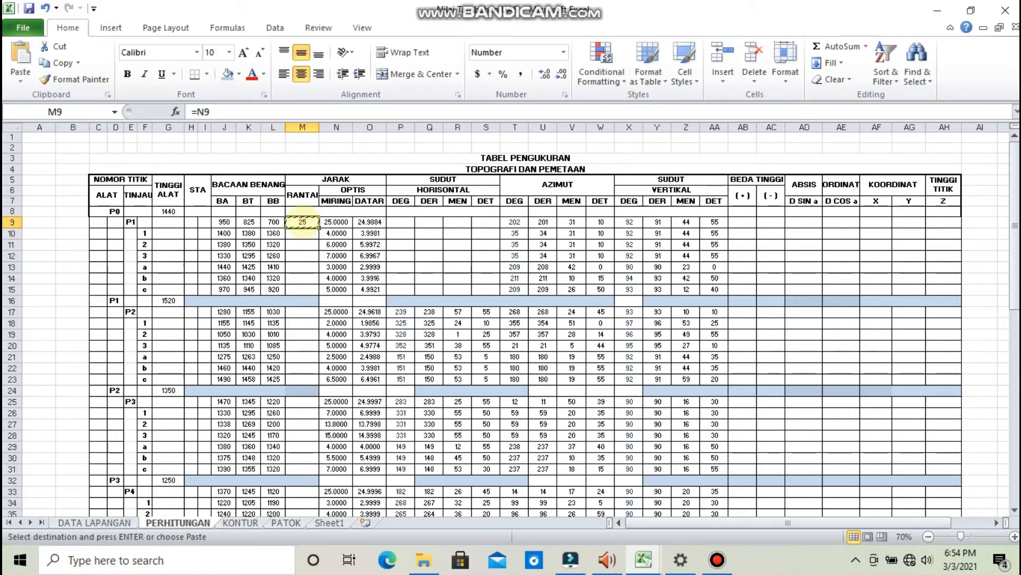
{"action": "left_click", "coordinate": [300, 315]}
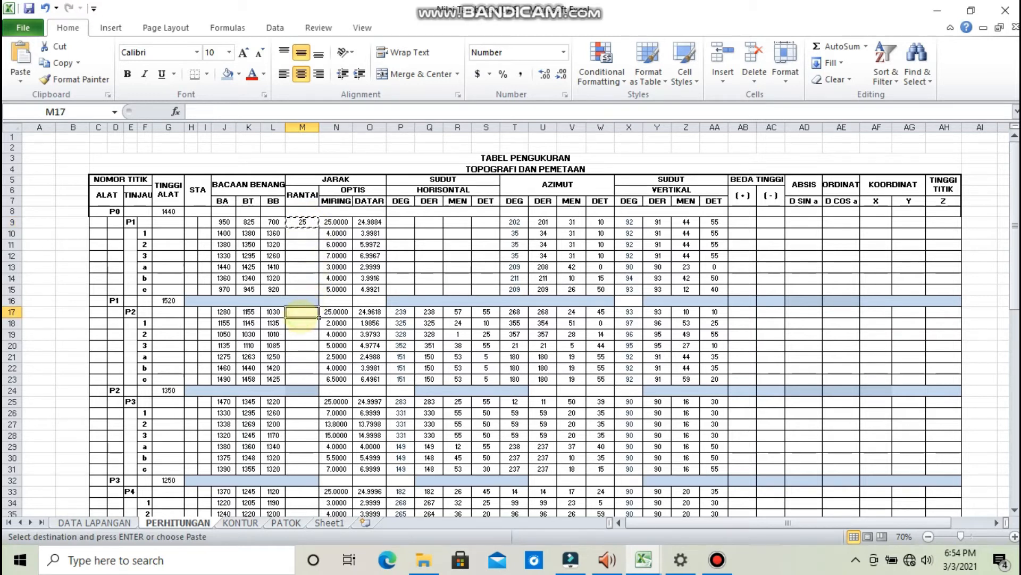
{"action": "key", "text": "ctrl+v"}
{"action": "left_click", "coordinate": [304, 402]}
{"action": "key", "text": "ctrl+v"}
{"action": "scroll", "coordinate": [303, 402], "scroll_direction": "down", "scroll_amount": 3}
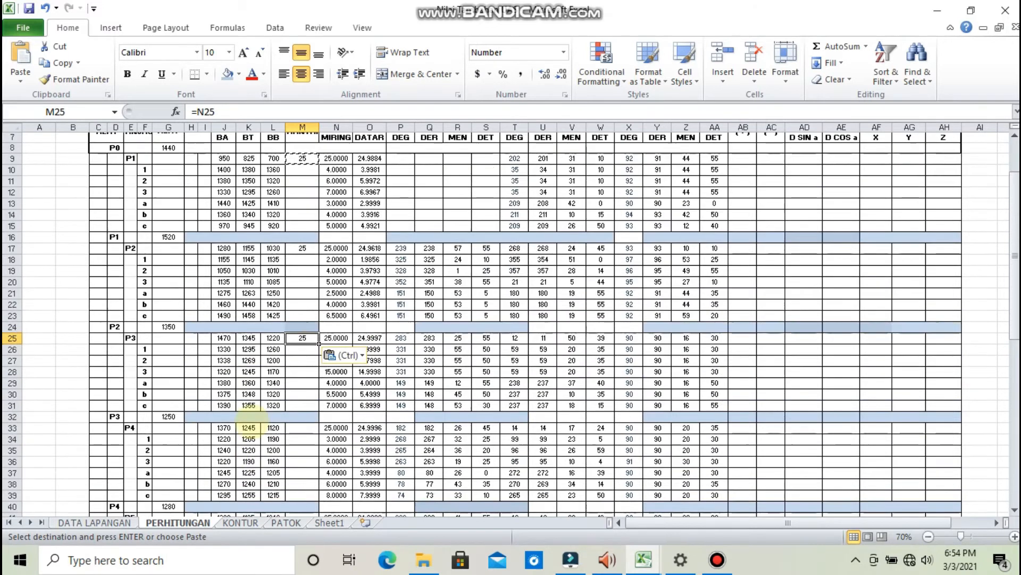
{"action": "left_click", "coordinate": [300, 395]}
{"action": "key", "text": "ctrl+v"}
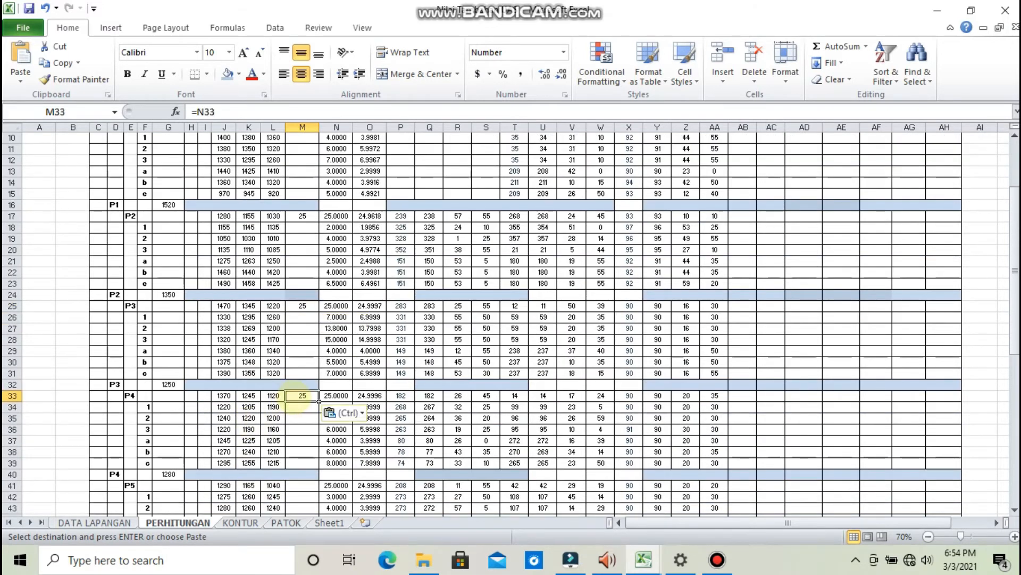
{"action": "scroll", "coordinate": [301, 396], "scroll_direction": "down", "scroll_amount": 3}
{"action": "left_click", "coordinate": [303, 387]}
{"action": "key", "text": "ctrl+v"}
Paste the copied chain-distance formula into the P6, P7 and P8 sighting rows: M49, M57 and M65
{"action": "scroll", "coordinate": [303, 387], "scroll_direction": "down", "scroll_amount": 4}
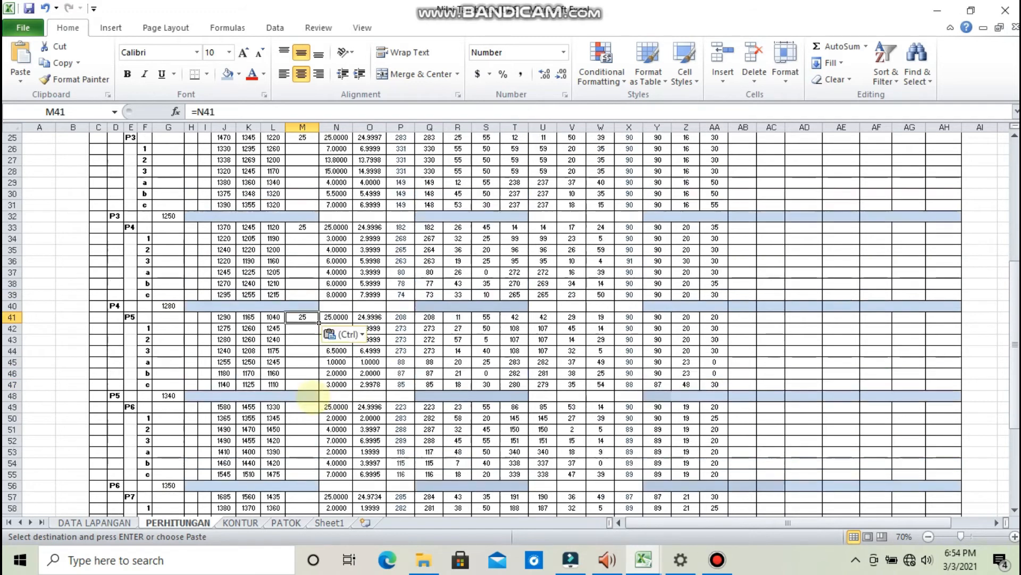
{"action": "left_click", "coordinate": [309, 337]}
{"action": "key", "text": "ctrl+v"}
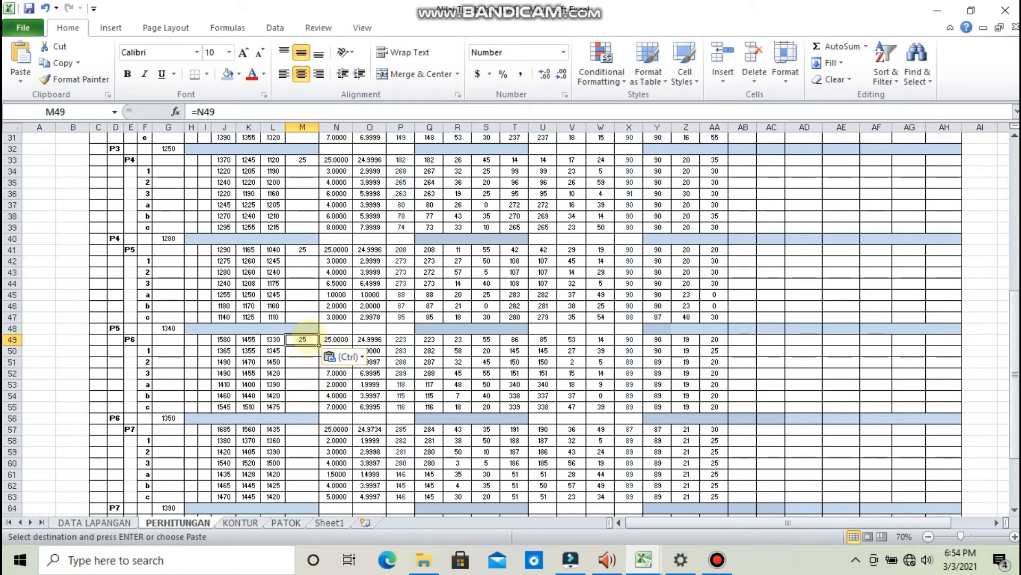
{"action": "scroll", "coordinate": [304, 331], "scroll_direction": "down", "scroll_amount": 3}
{"action": "left_click", "coordinate": [301, 328]}
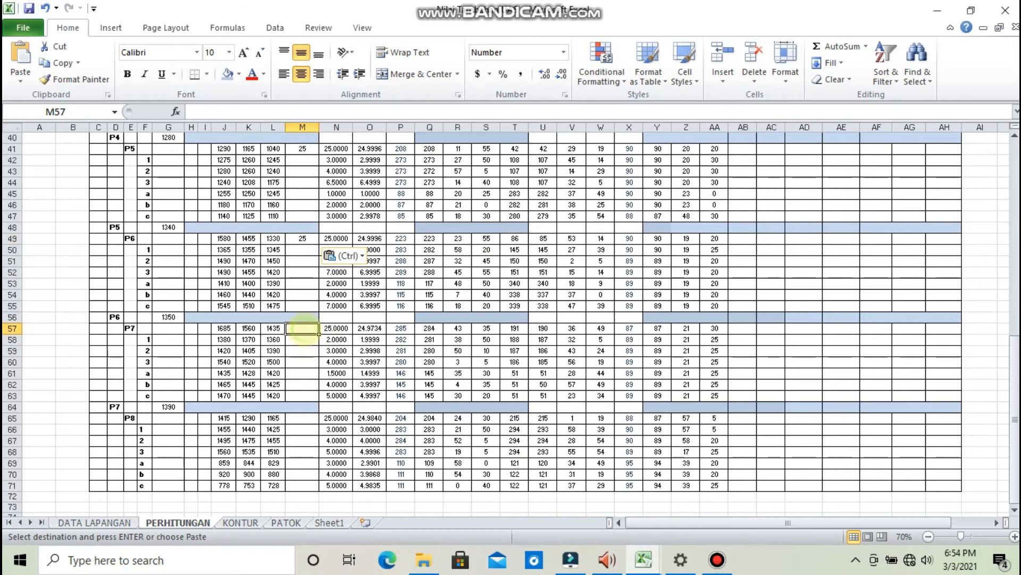
{"action": "key", "text": "ctrl+v"}
{"action": "scroll", "coordinate": [292, 333], "scroll_direction": "down", "scroll_amount": 2}
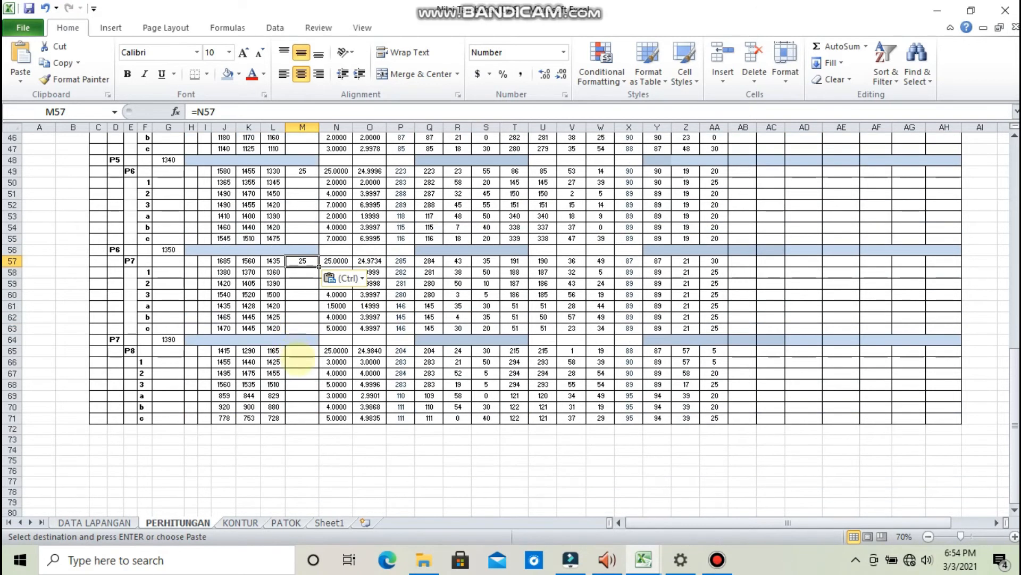
{"action": "left_click", "coordinate": [302, 351]}
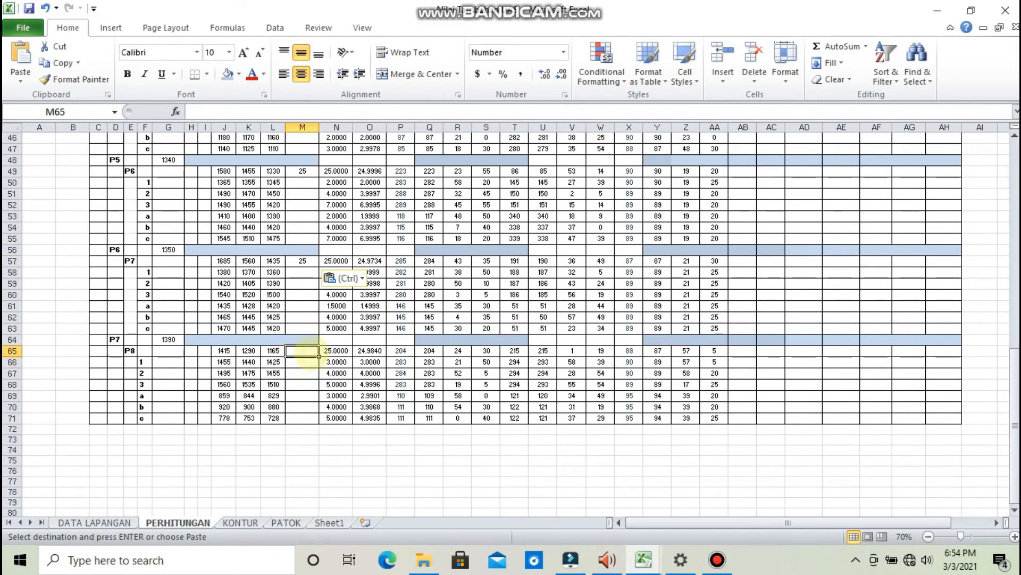
{"action": "key", "text": "ctrl+v"}
{"action": "scroll", "coordinate": [415, 377], "scroll_direction": "up", "scroll_amount": 15}
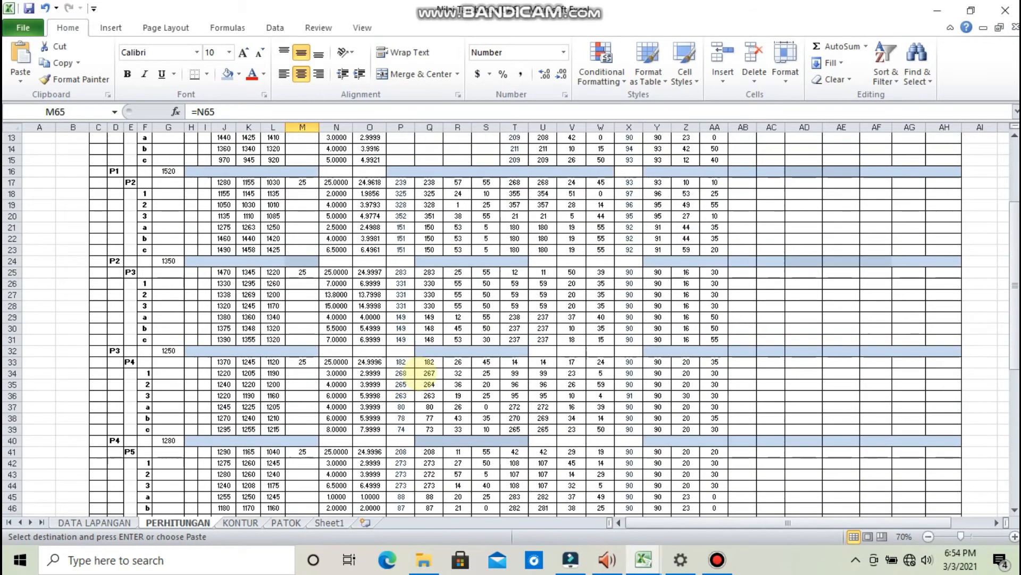
{"action": "key", "text": "Escape"}
{"action": "scroll", "coordinate": [421, 378], "scroll_direction": "down", "scroll_amount": 5}
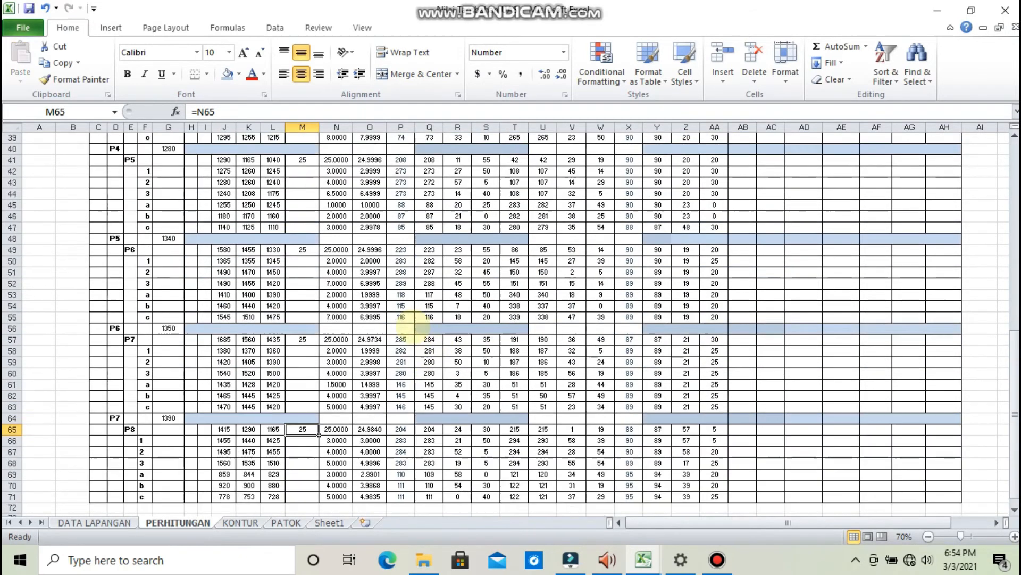
{"action": "scroll", "coordinate": [415, 321], "scroll_direction": "up", "scroll_amount": 5}
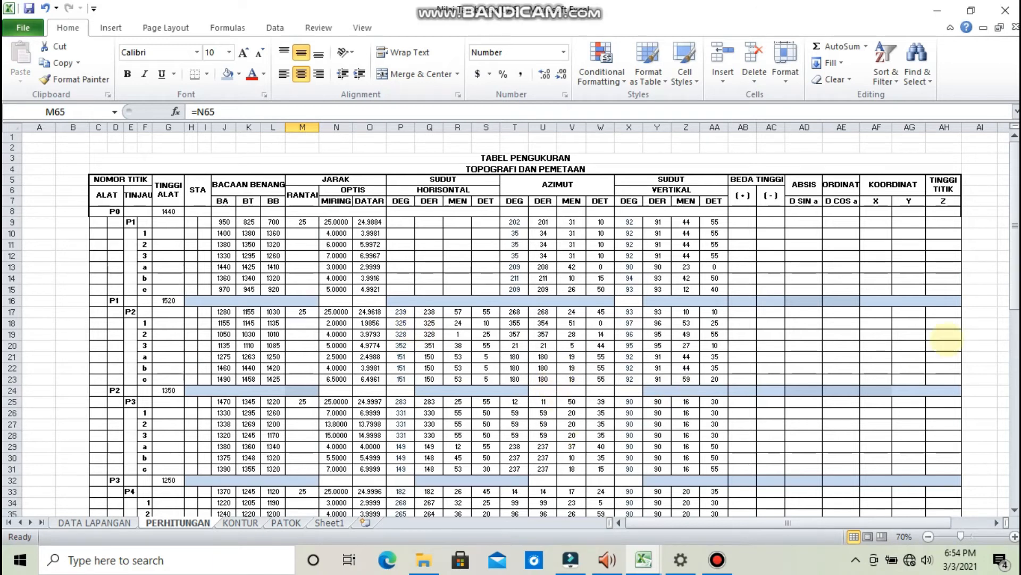
Begin the height-difference formula in AB9 with =(G8-(K9), subtracting the middle-hair reading from the instrument height
{"action": "left_click", "coordinate": [743, 222]}
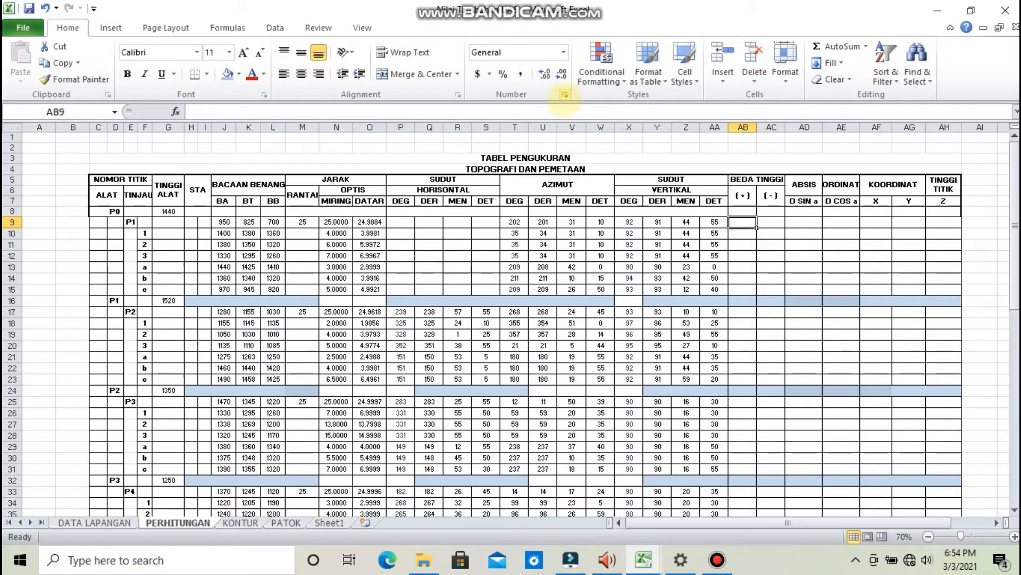
{"action": "left_click", "coordinate": [525, 110]}
{"action": "type", "text": "="}
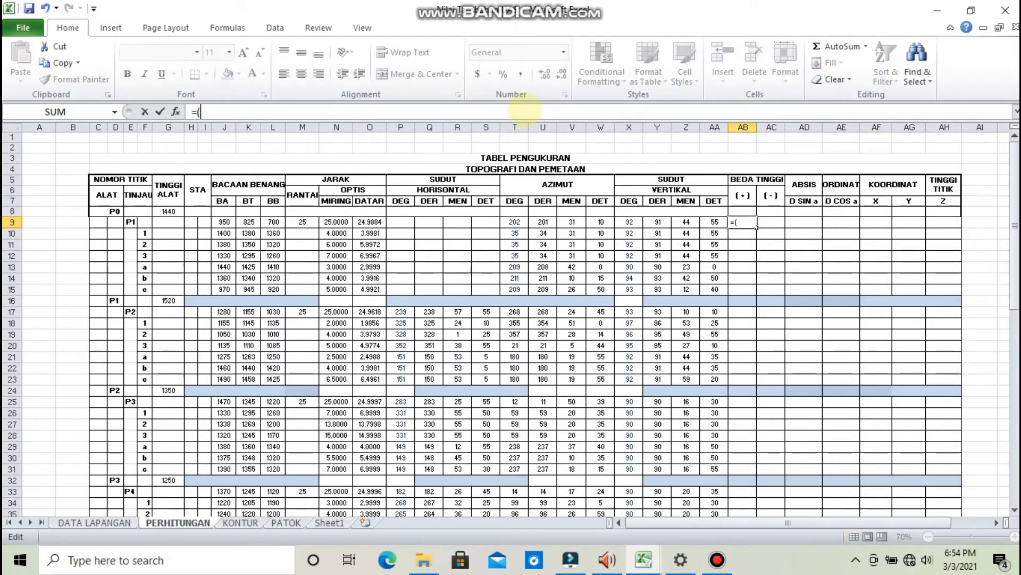
{"action": "type", "text": "("}
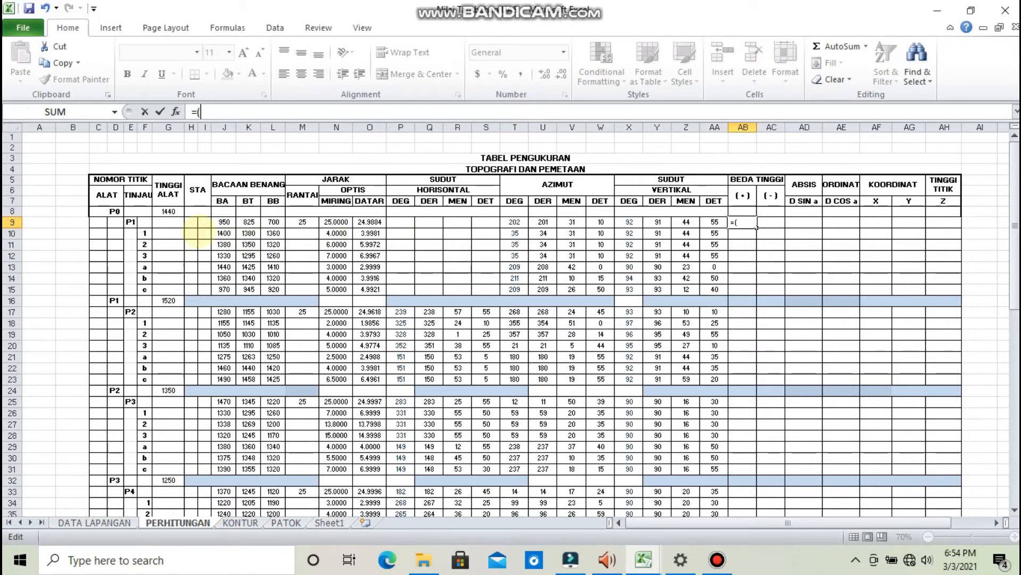
{"action": "left_click", "coordinate": [176, 211]}
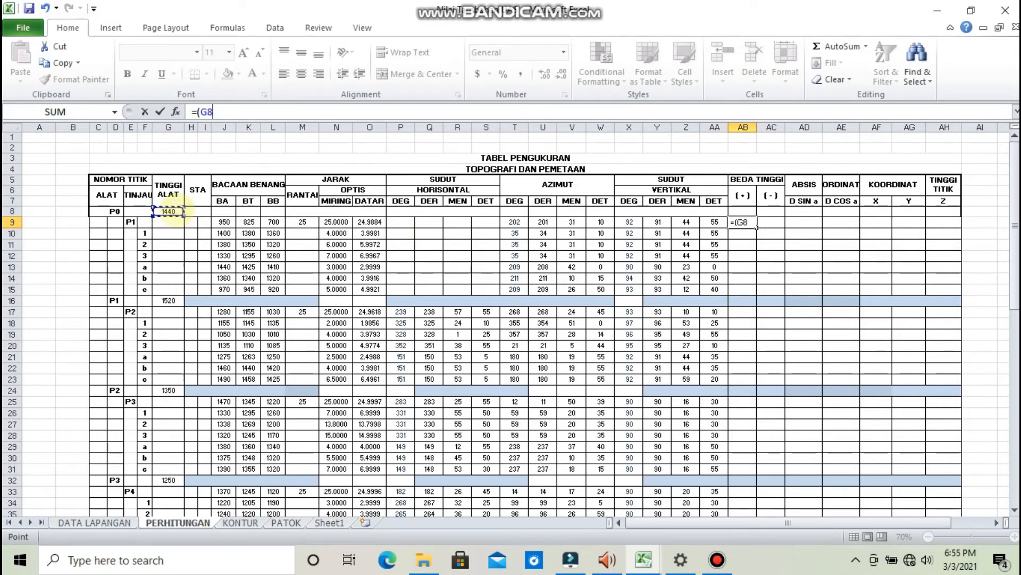
{"action": "type", "text": "-("}
{"action": "left_click", "coordinate": [248, 221]}
{"action": "type", "text": ")"}
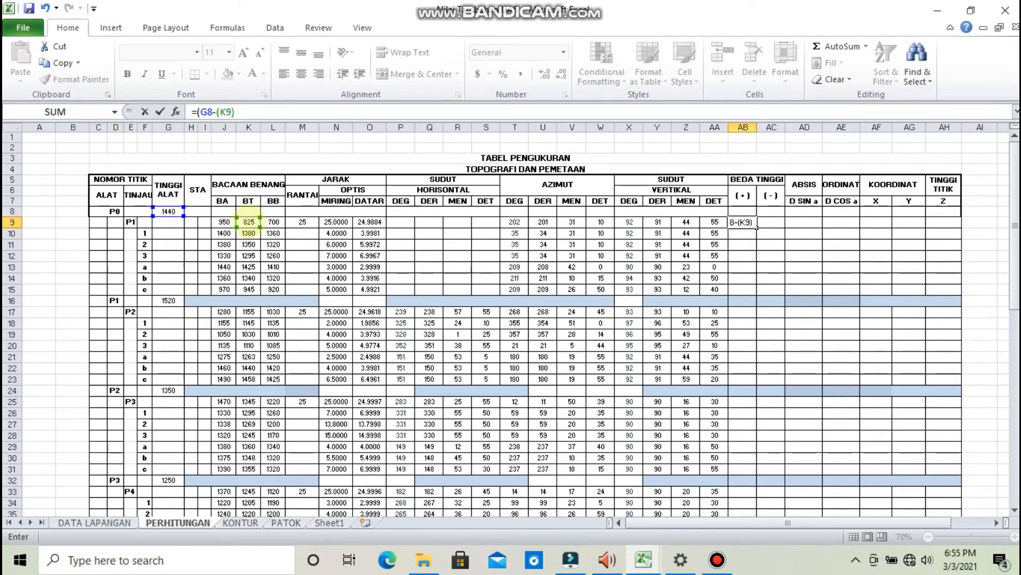
Extend the AB9 formula with +(N9*1000)*COS(RADIANS(X9)))/1000 to add the vertical component of the slope distance
{"action": "type", "text": "+("}
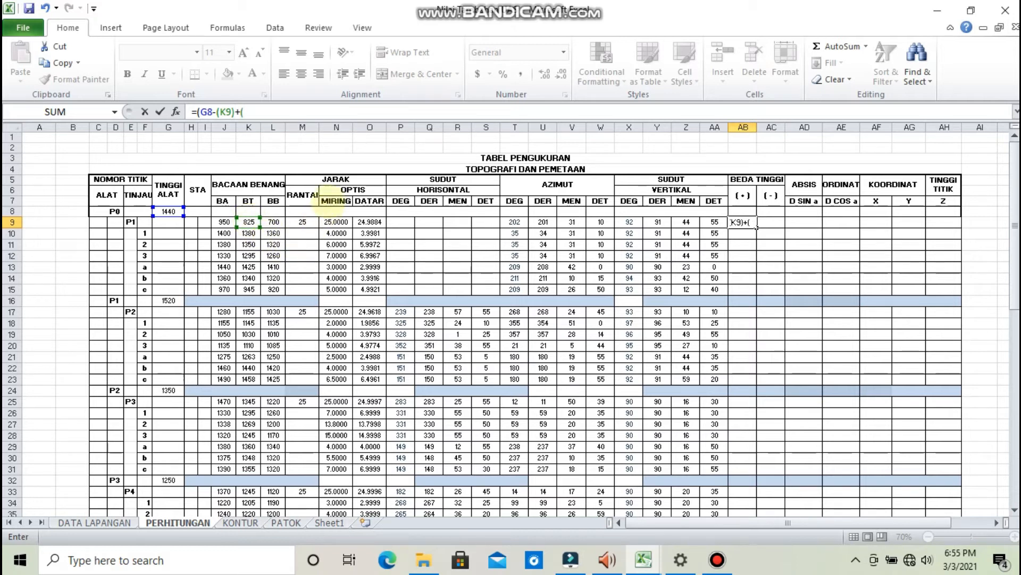
{"action": "left_click", "coordinate": [327, 224]}
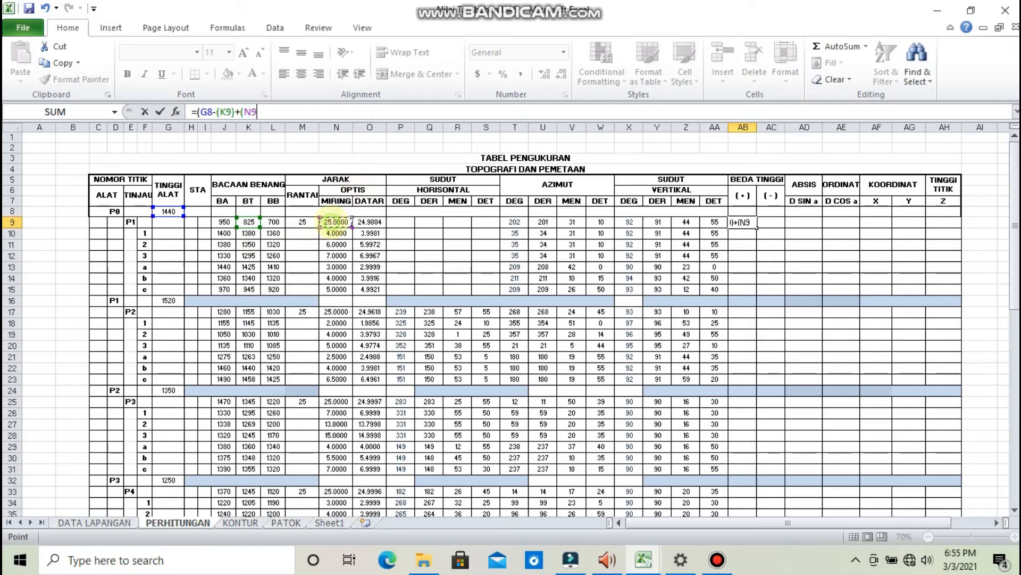
{"action": "type", "text": "*1000)*"}
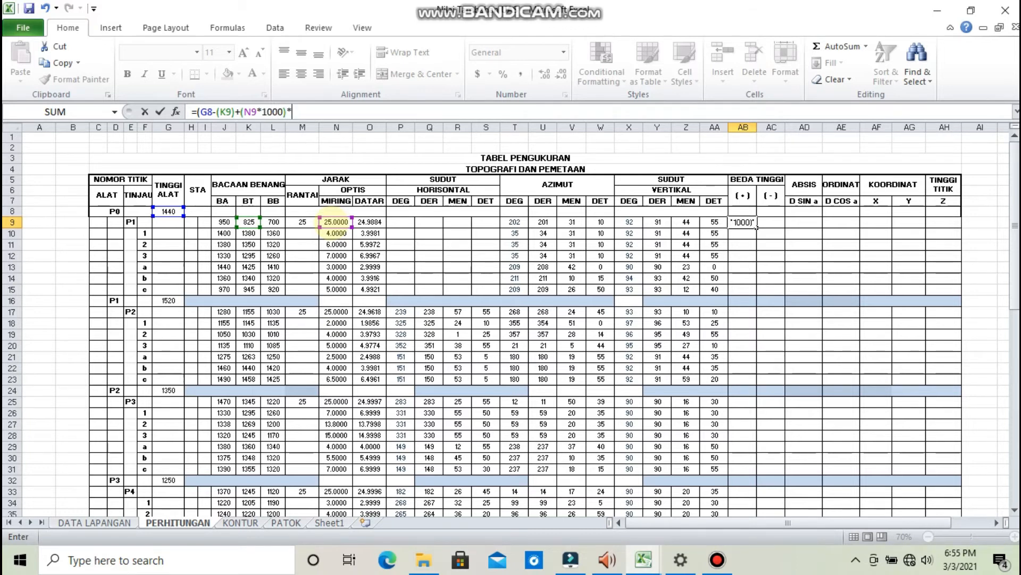
{"action": "type", "text": "COS("}
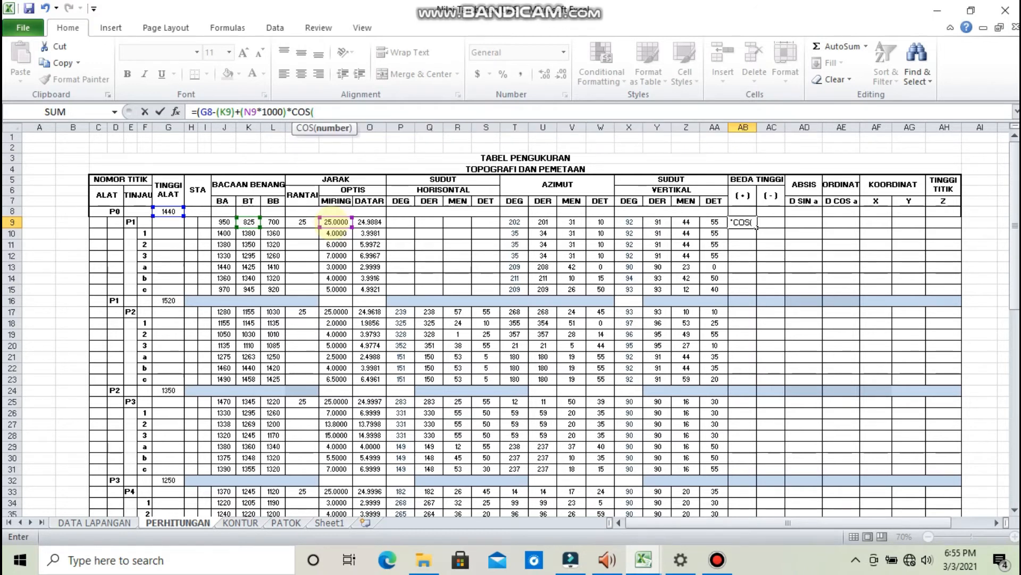
{"action": "type", "text": "RADIANS("}
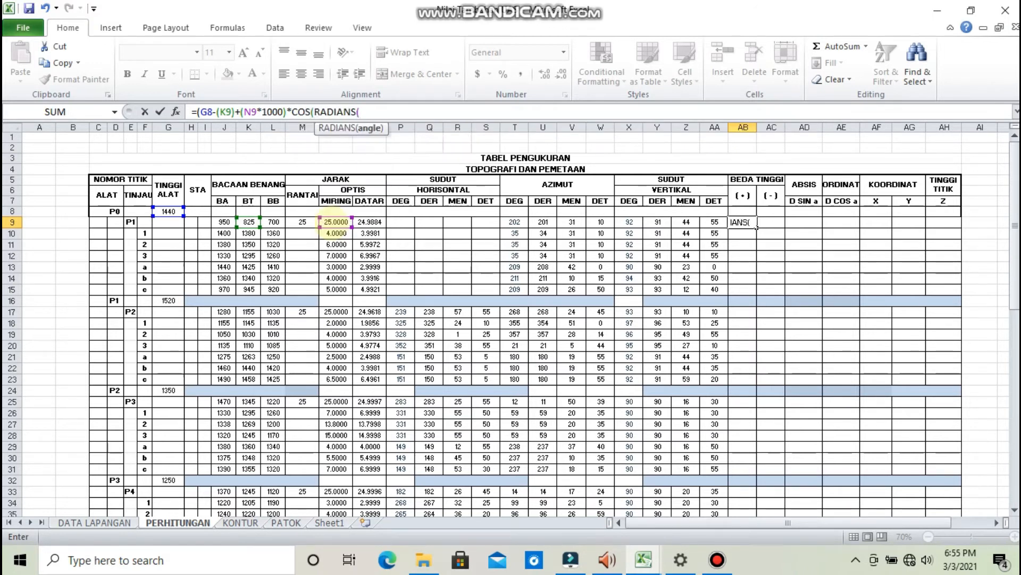
{"action": "left_click", "coordinate": [628, 222]}
{"action": "type", "text": "))"}
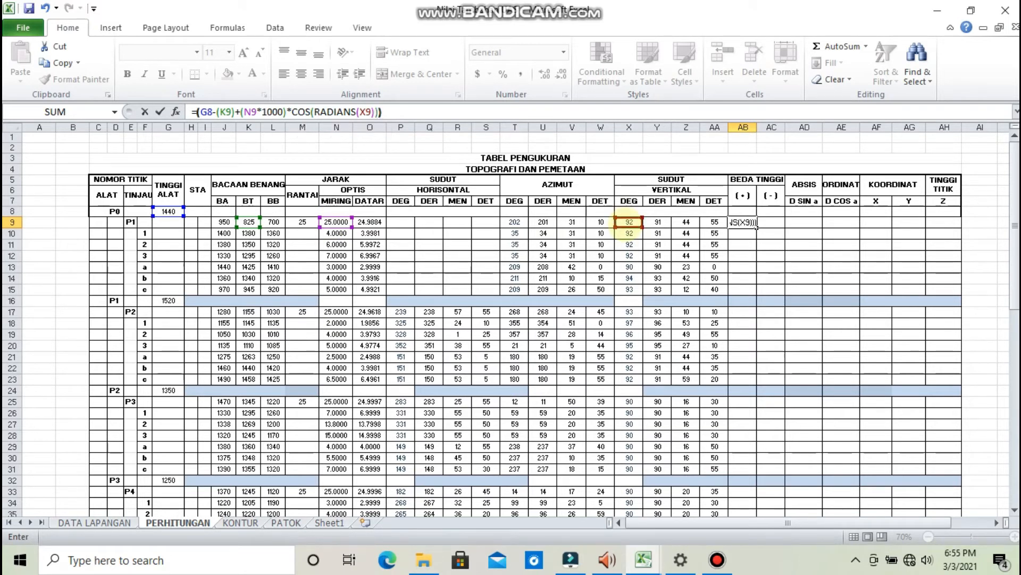
{"action": "type", "text": "/"}
{"action": "type", "text": "1000"}
Lock the row of the instrument-height reference as G$8 and commit the height-difference formula in AB9
{"action": "left_click", "coordinate": [214, 115]}
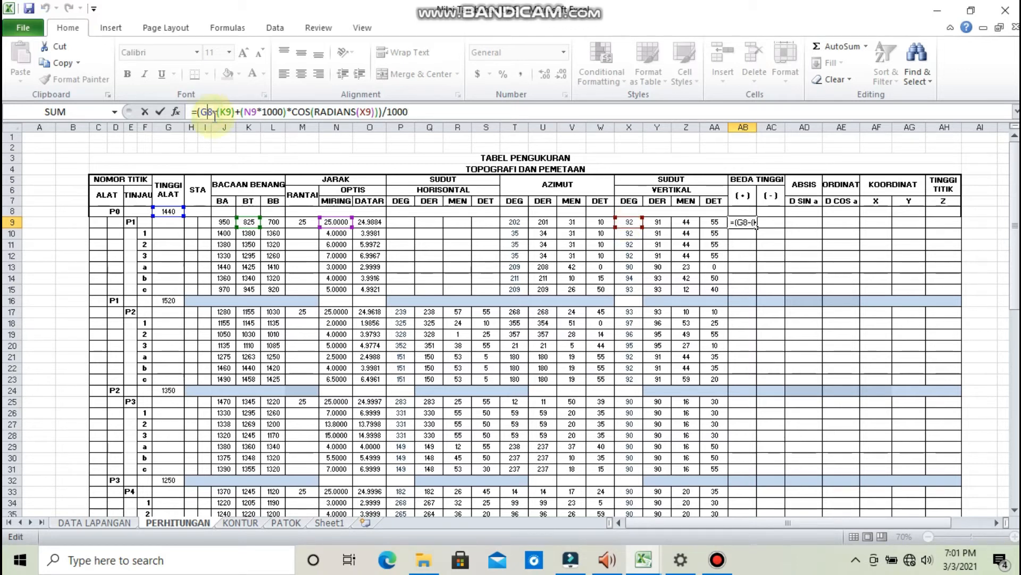
{"action": "type", "text": "$"}
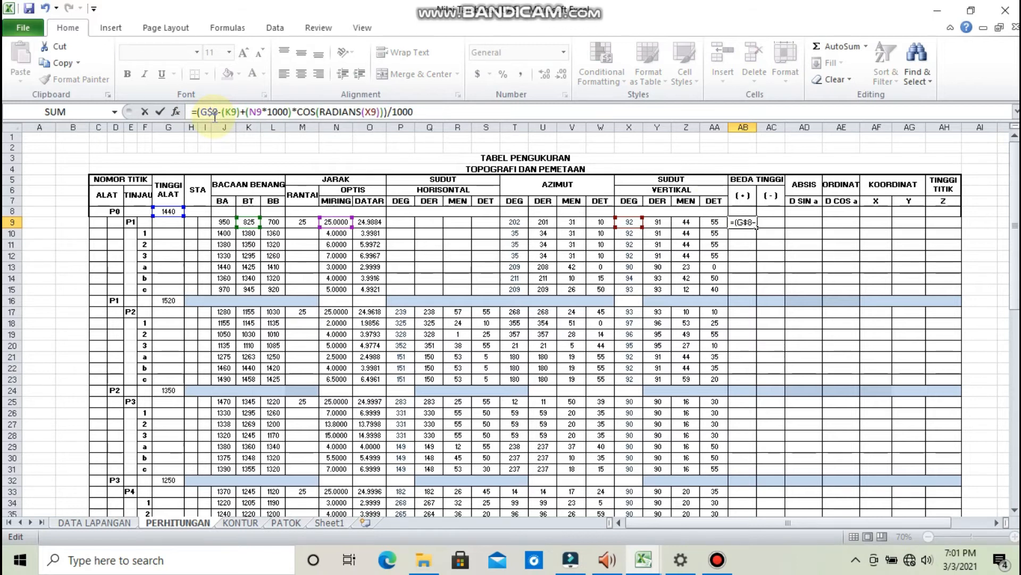
{"action": "left_click", "coordinate": [501, 114]}
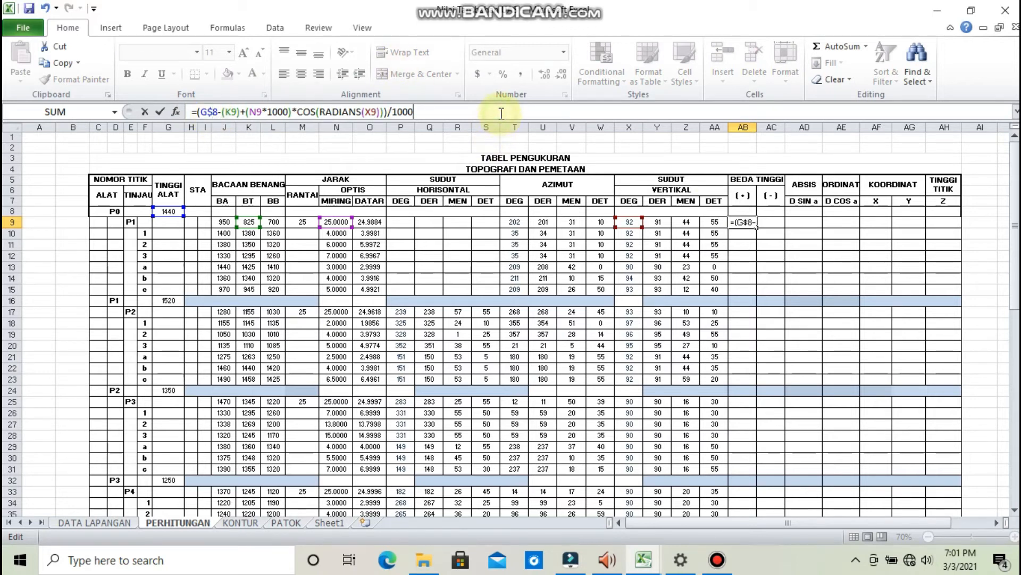
{"action": "key", "text": "Return"}
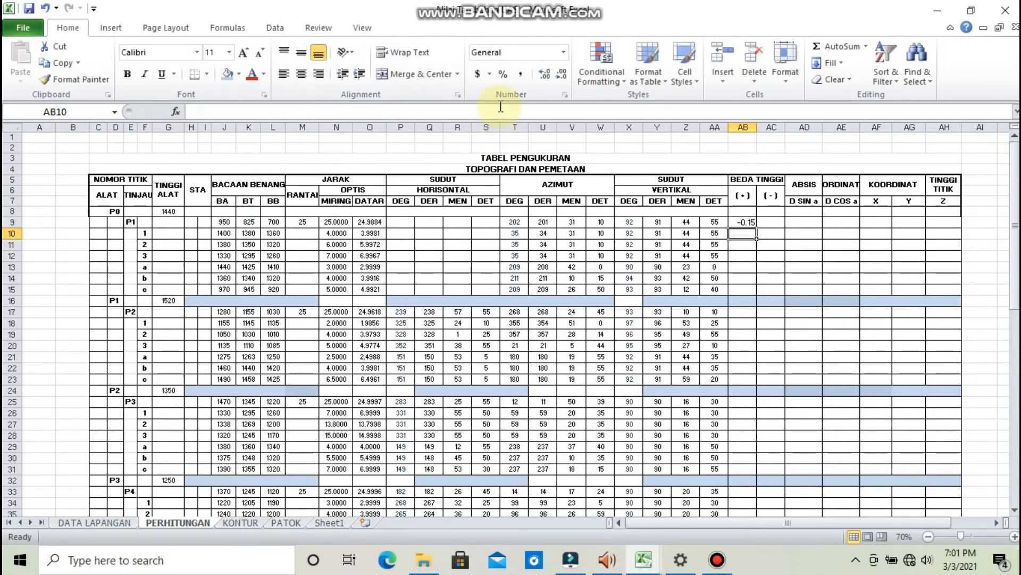
Fill the height-difference formula from AB9 down through AB15
{"action": "left_click", "coordinate": [756, 222]}
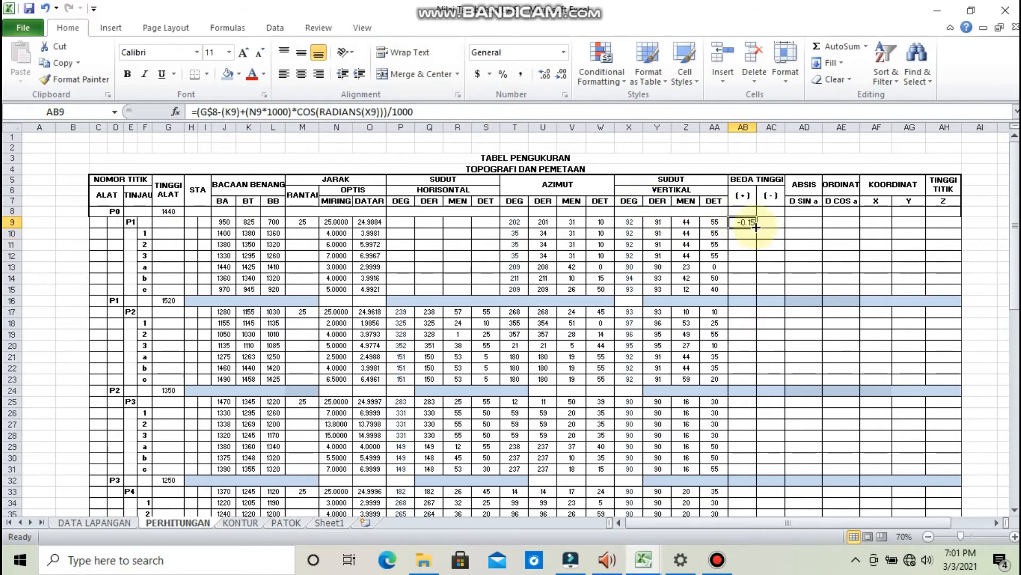
{"action": "left_click_drag", "start_coordinate": [756, 226], "coordinate": [752, 291]}
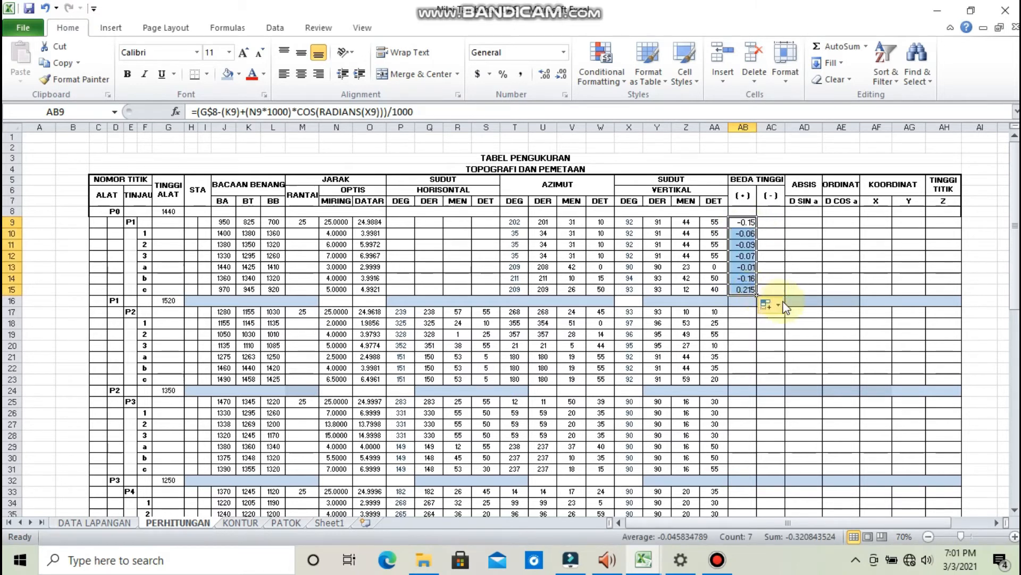
{"action": "left_click", "coordinate": [826, 277]}
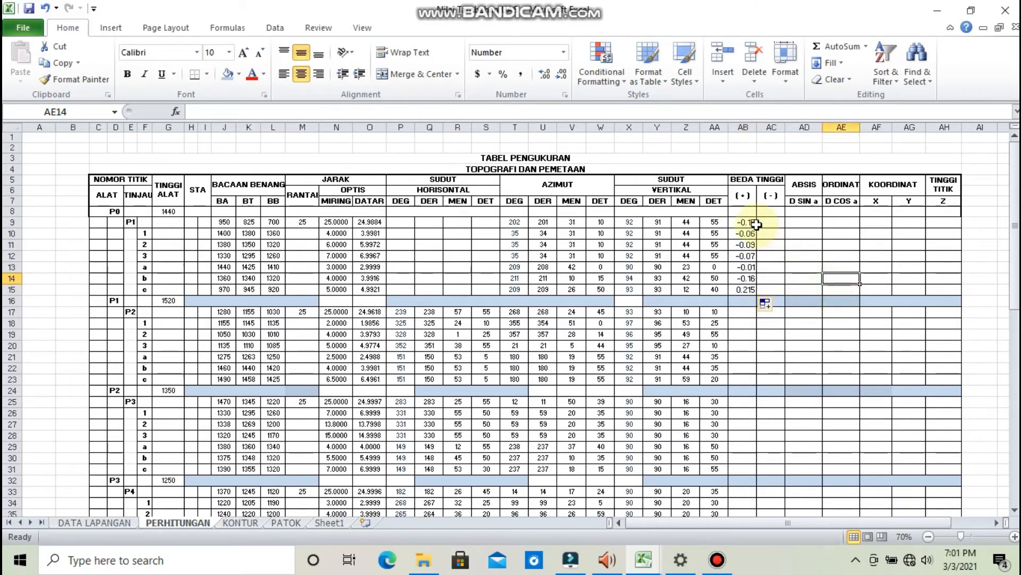
Copy the height-difference formula from AB9 to AB17 in the P2 sighting row
{"action": "left_click", "coordinate": [742, 312]}
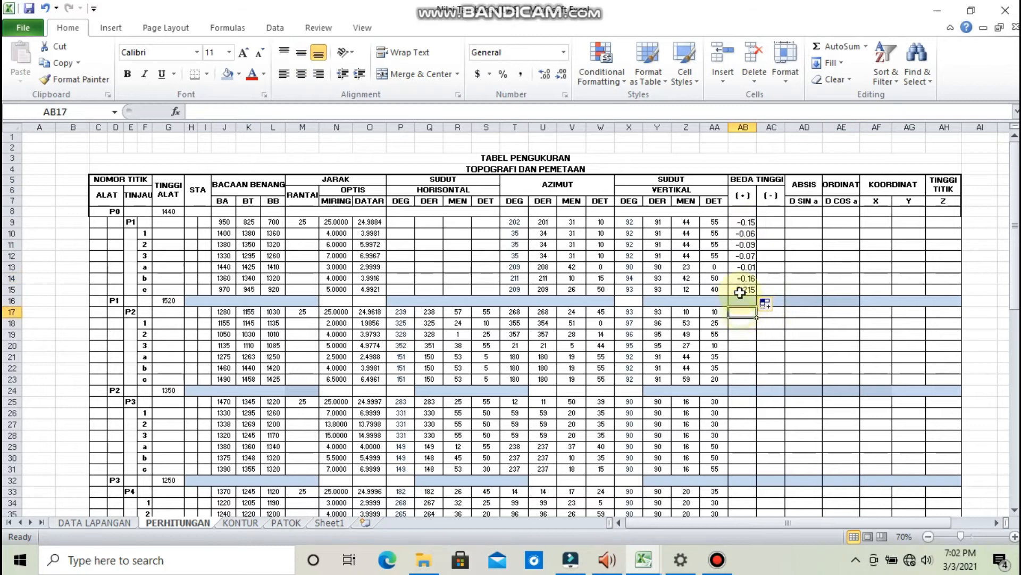
{"action": "left_click", "coordinate": [748, 224]}
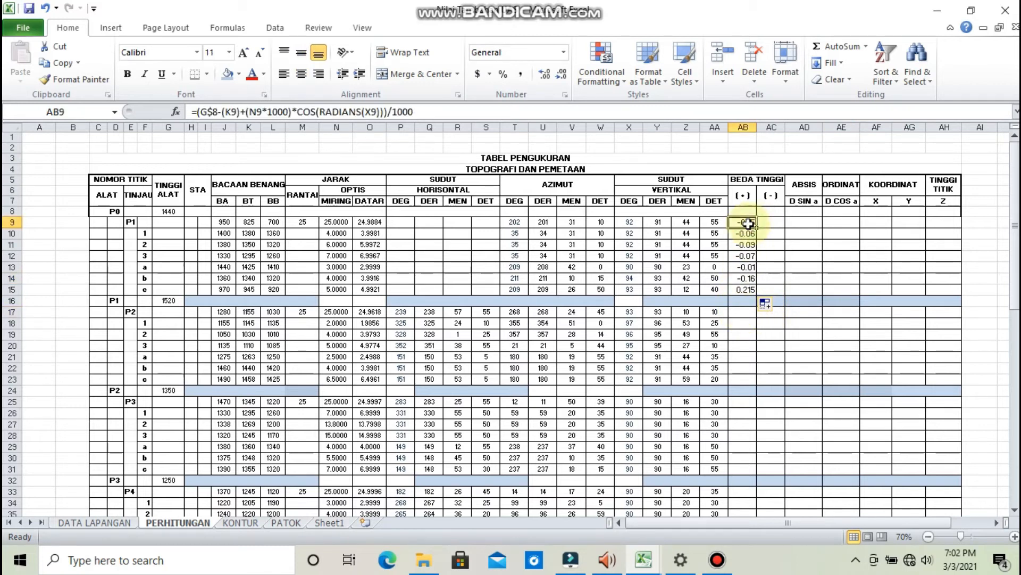
{"action": "key", "text": "ctrl+c"}
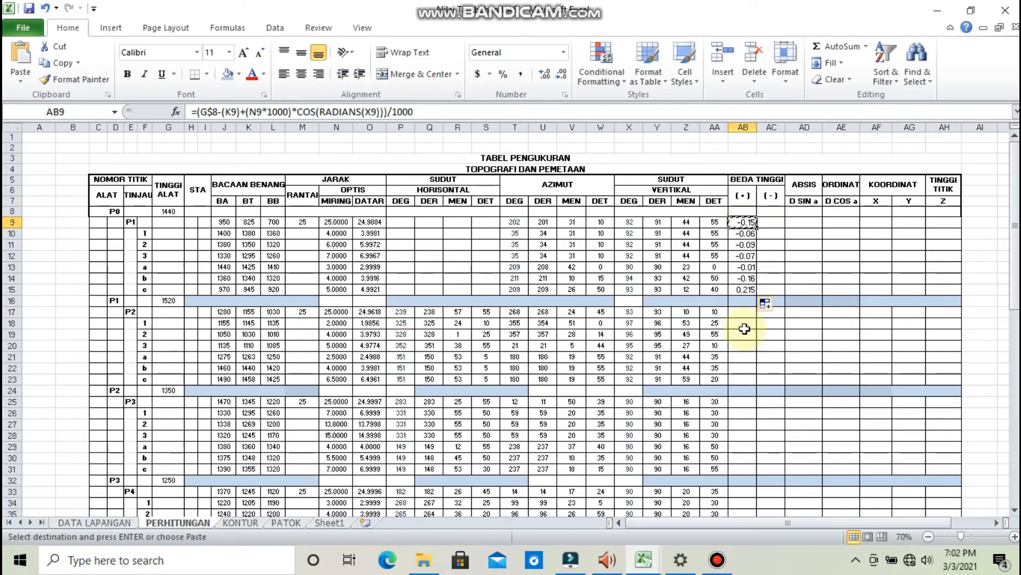
{"action": "left_click", "coordinate": [752, 314]}
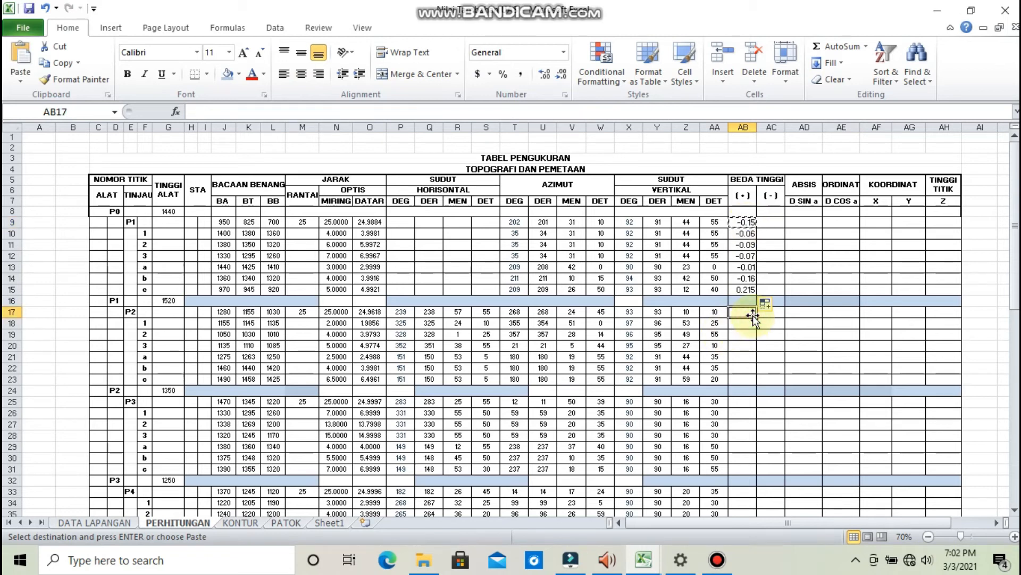
{"action": "key", "text": "ctrl+v"}
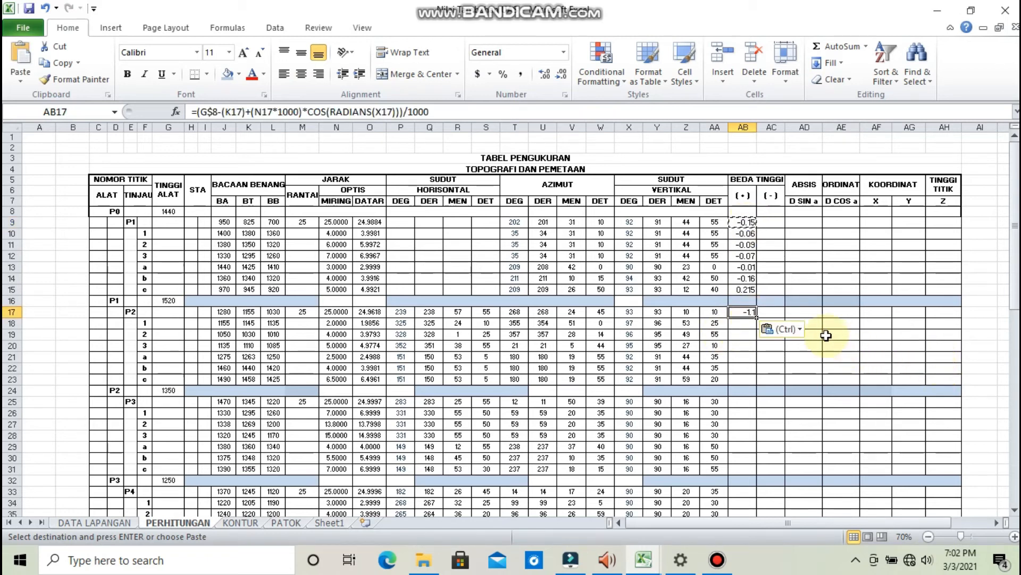
{"action": "key", "text": "Escape"}
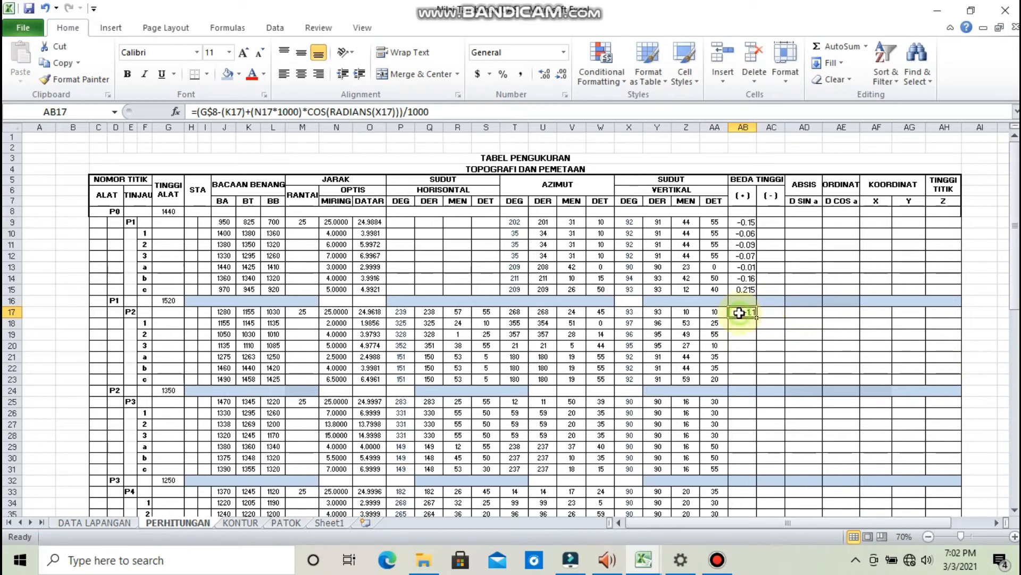
Point the instrument-height reference in AB17 to G$16 and fill the formula down through AB23
{"action": "key", "text": "F2"}
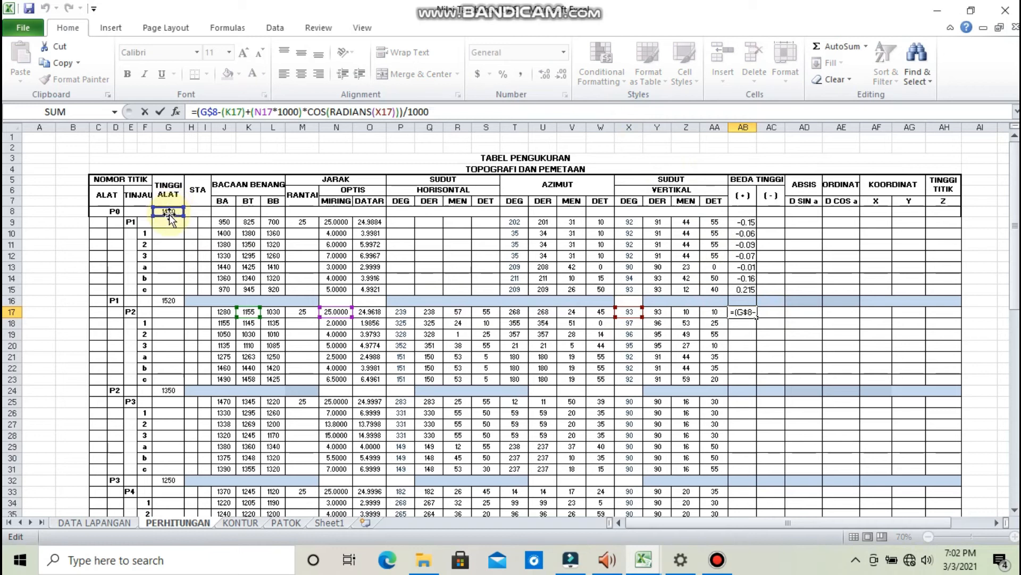
{"action": "left_click_drag", "start_coordinate": [168, 212], "coordinate": [161, 286]}
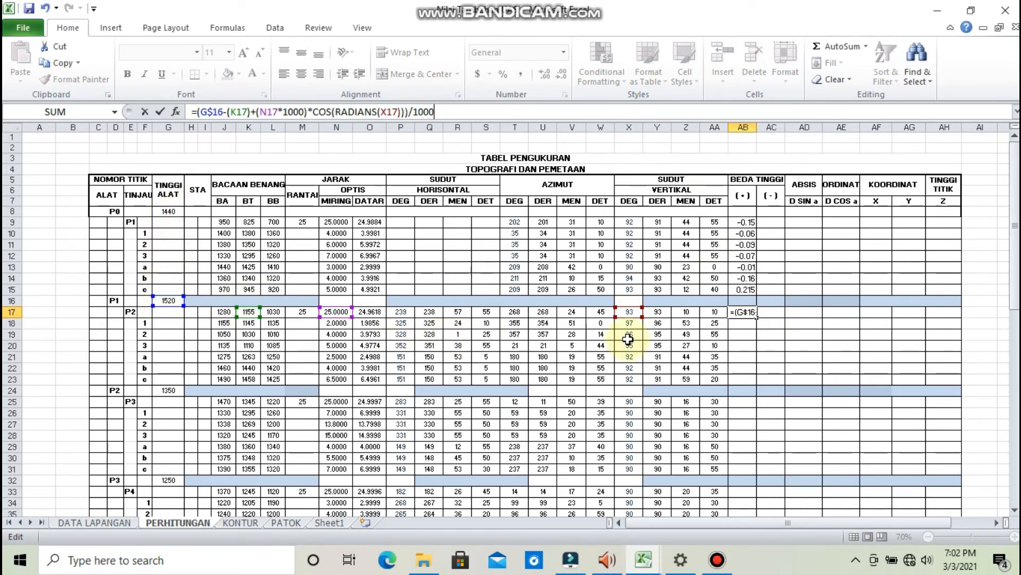
{"action": "key", "text": "Return"}
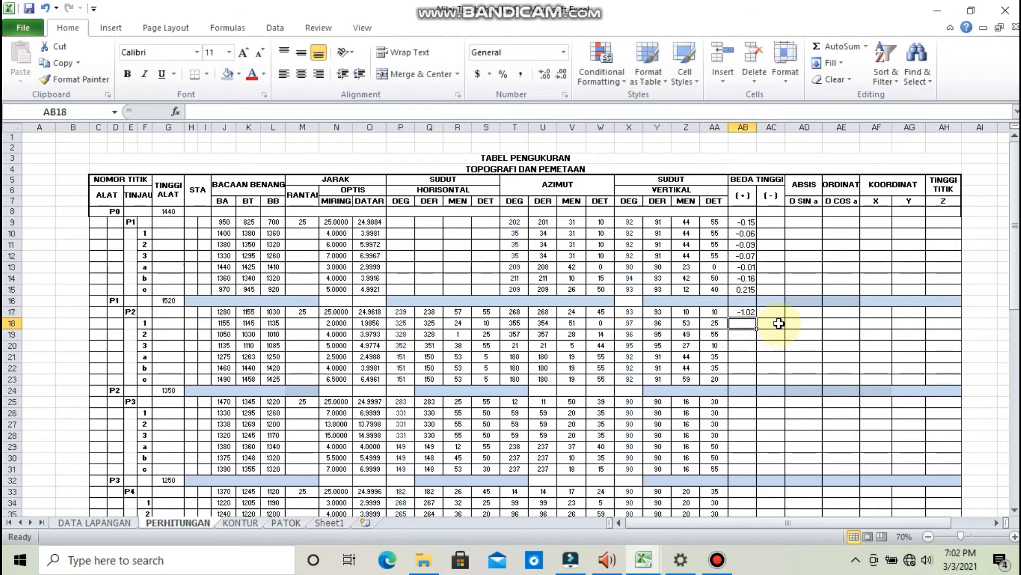
{"action": "left_click", "coordinate": [750, 312]}
{"action": "left_click_drag", "start_coordinate": [757, 318], "coordinate": [746, 383]}
Copy the height-difference formula from AB17 to AB25 and point its instrument-height reference to G$24
{"action": "left_click", "coordinate": [745, 313]}
{"action": "key", "text": "ctrl+c"}
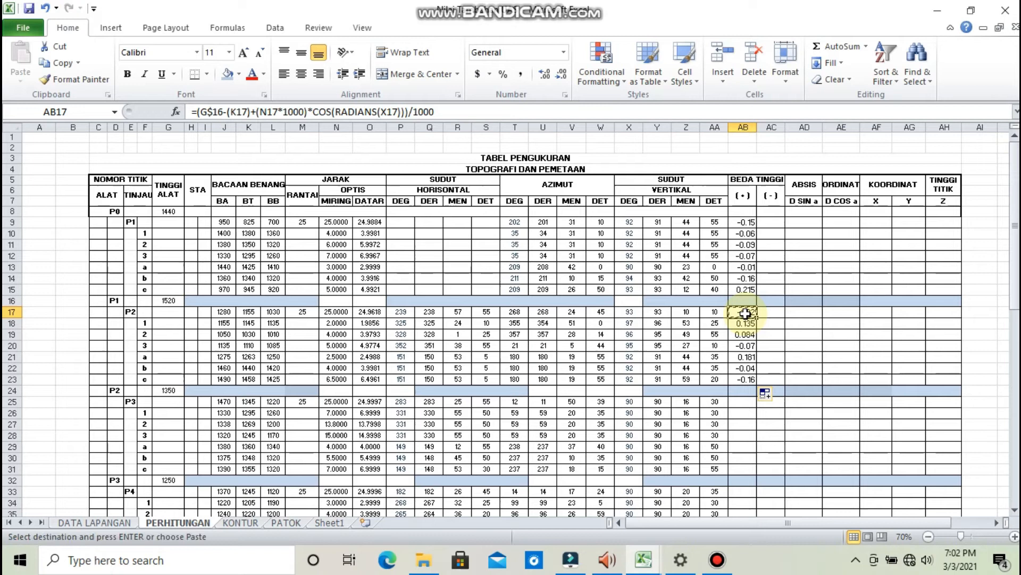
{"action": "left_click", "coordinate": [738, 399]}
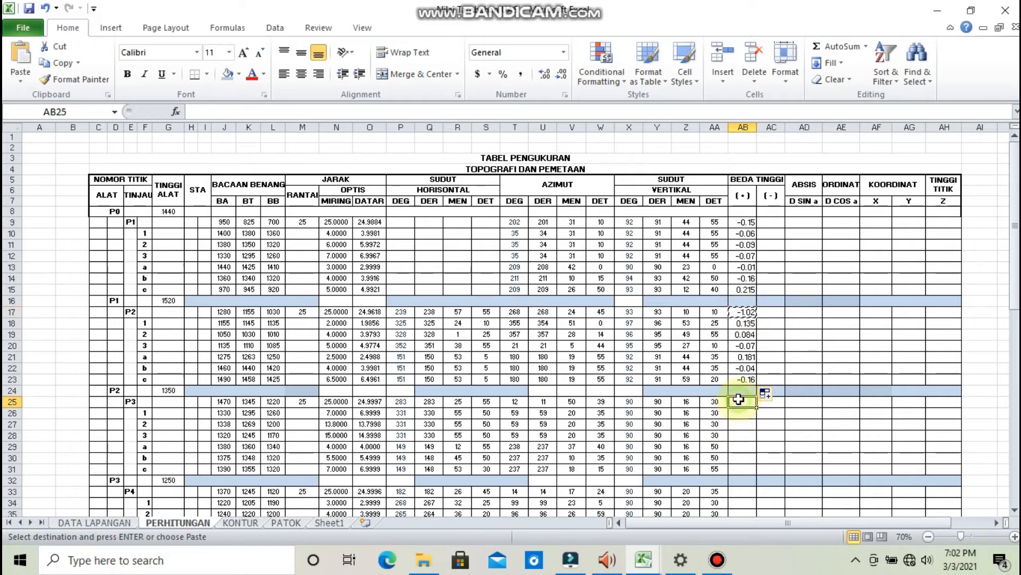
{"action": "key", "text": "ctrl+v"}
{"action": "double_click", "coordinate": [738, 400]}
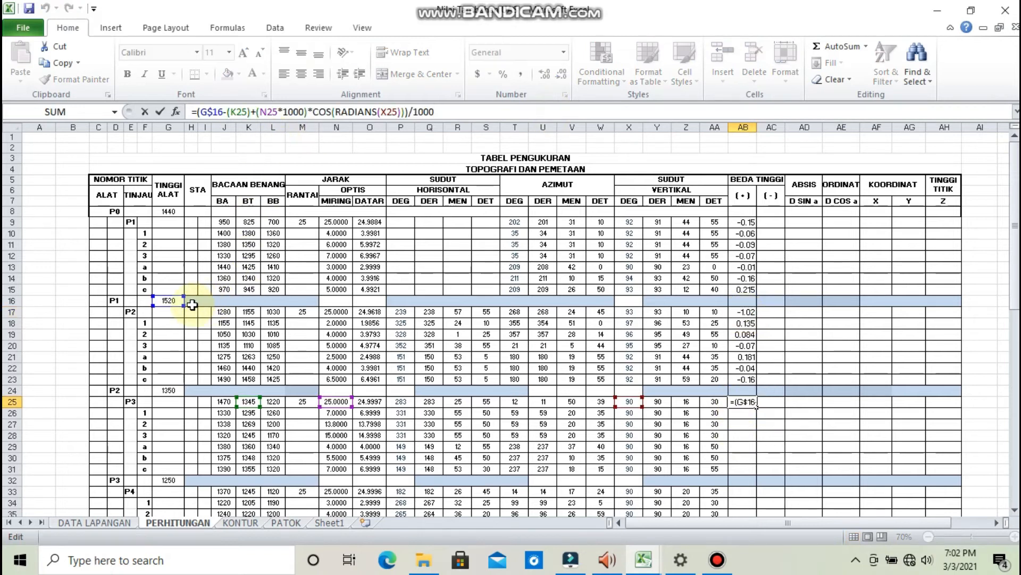
{"action": "left_click_drag", "start_coordinate": [178, 304], "coordinate": [174, 387]}
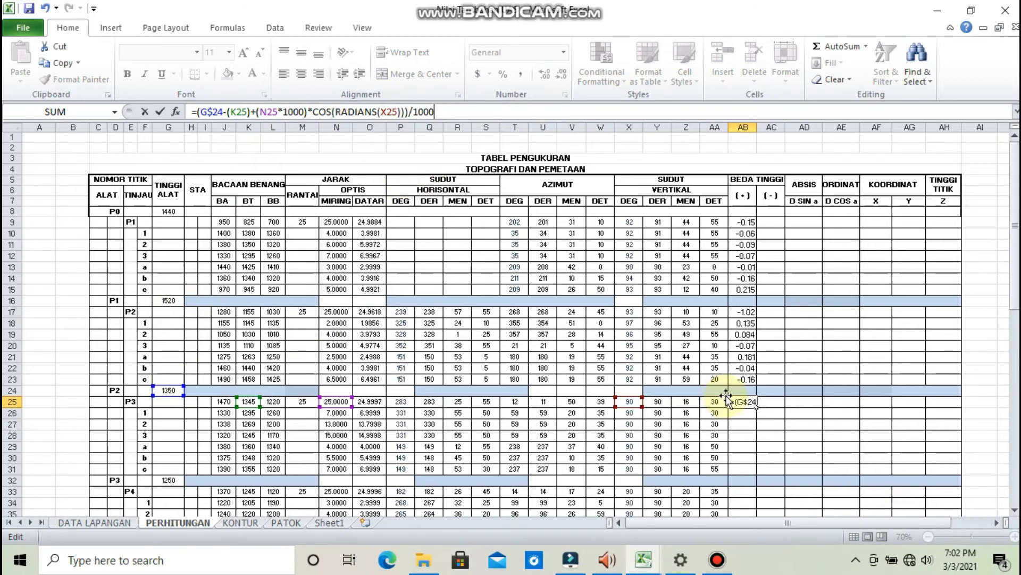
{"action": "key", "text": "Return"}
Fill the height-difference formula from AB25 down through the remaining P3 detail rows to AB31
{"action": "scroll", "coordinate": [773, 432], "scroll_direction": "down", "scroll_amount": 1}
{"action": "left_click", "coordinate": [744, 371]}
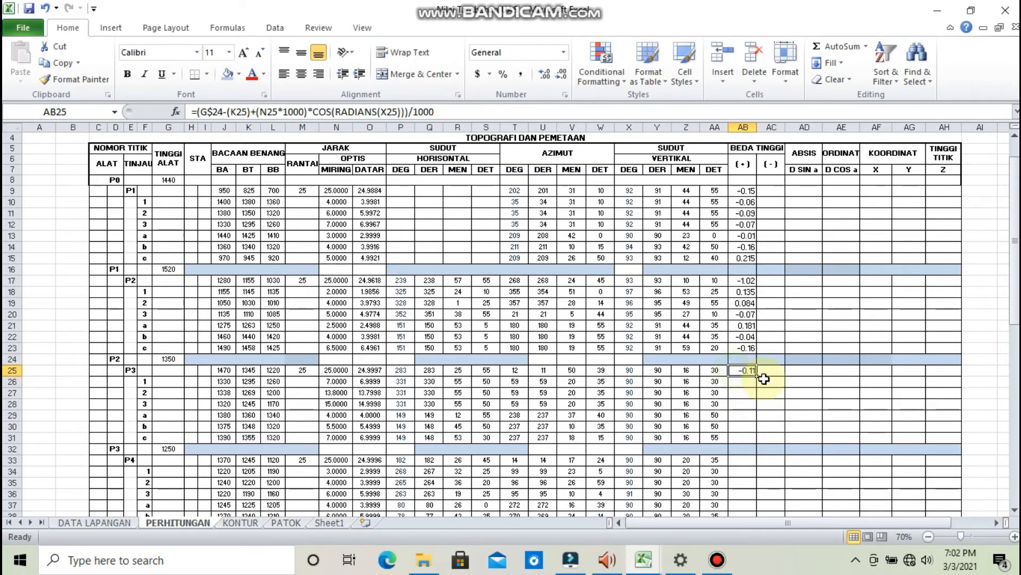
{"action": "double_click", "coordinate": [755, 377]}
Format the height differences in AB9:AB71 as numbers with two decimal places
{"action": "left_click_drag", "start_coordinate": [744, 233], "coordinate": [750, 474]}
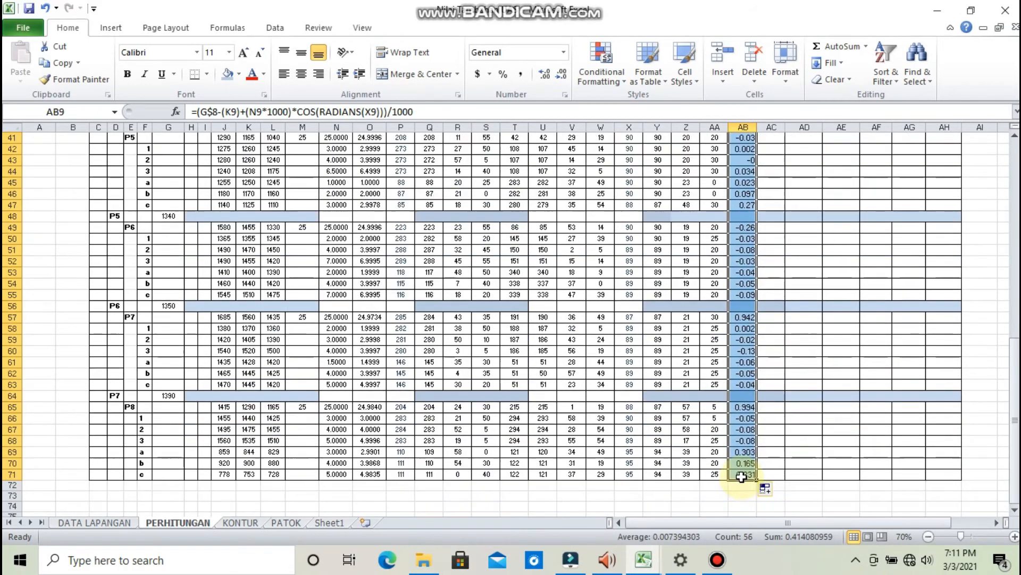
{"action": "left_click", "coordinate": [561, 76]}
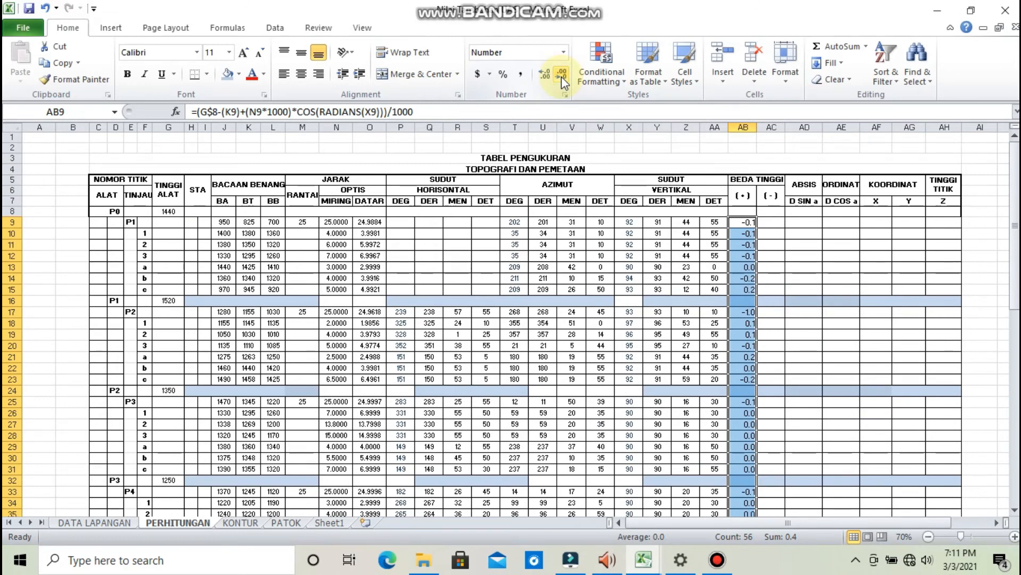
{"action": "left_click", "coordinate": [548, 82]}
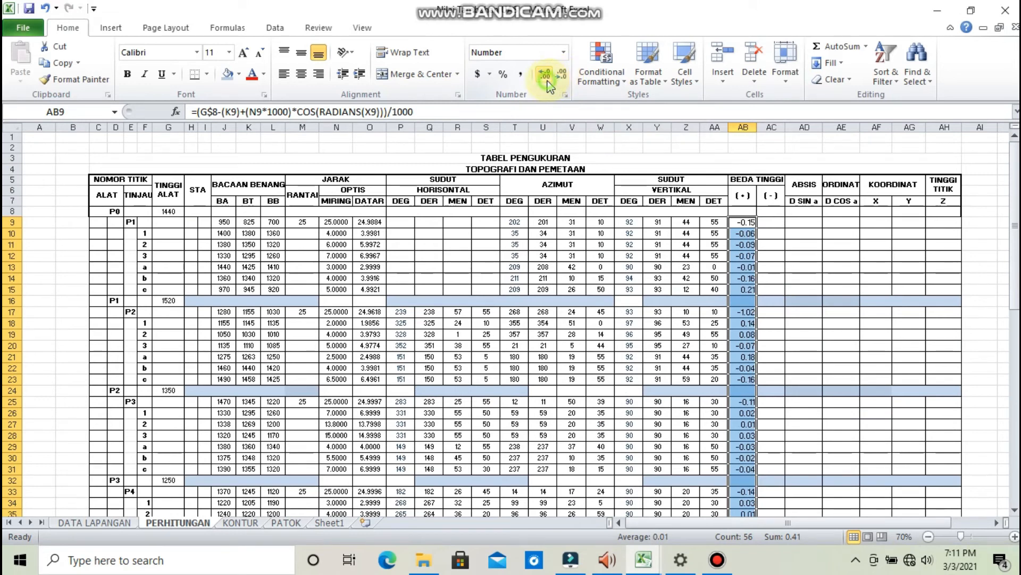
Enter the abscissa formula =N9*SIN(RADIANS(T9)) in AD9 for point P1
{"action": "left_click", "coordinate": [806, 223]}
{"action": "left_click", "coordinate": [457, 114]}
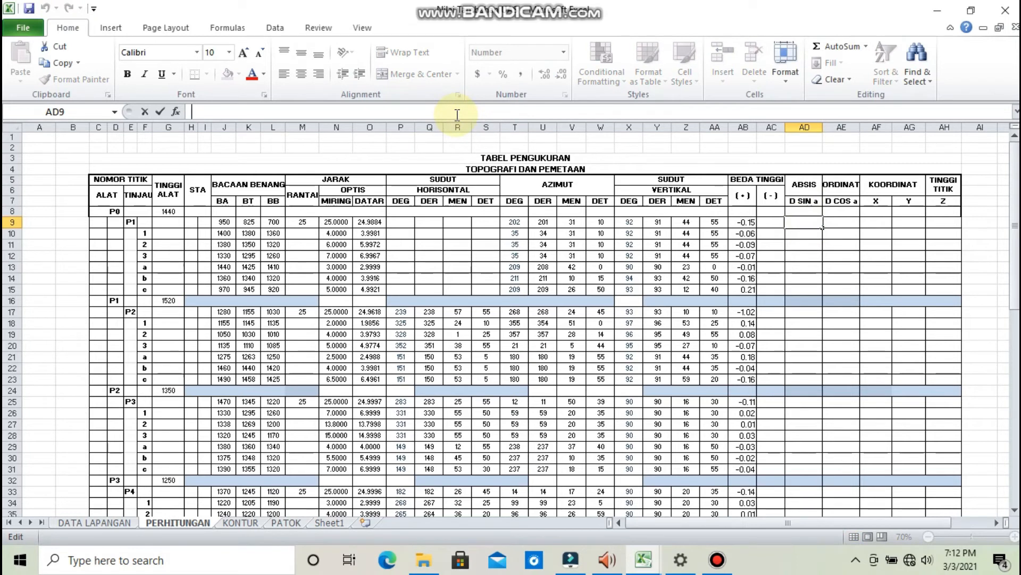
{"action": "type", "text": "="}
{"action": "left_click", "coordinate": [334, 222]}
{"action": "type", "text": "*SIN"}
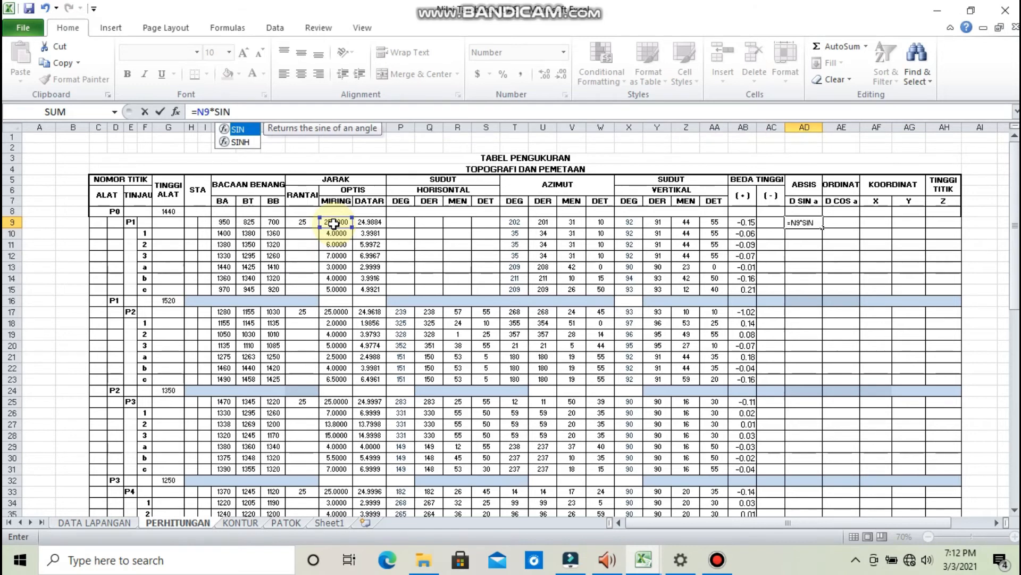
{"action": "type", "text": "(RADIANS("}
{"action": "left_click", "coordinate": [509, 223]}
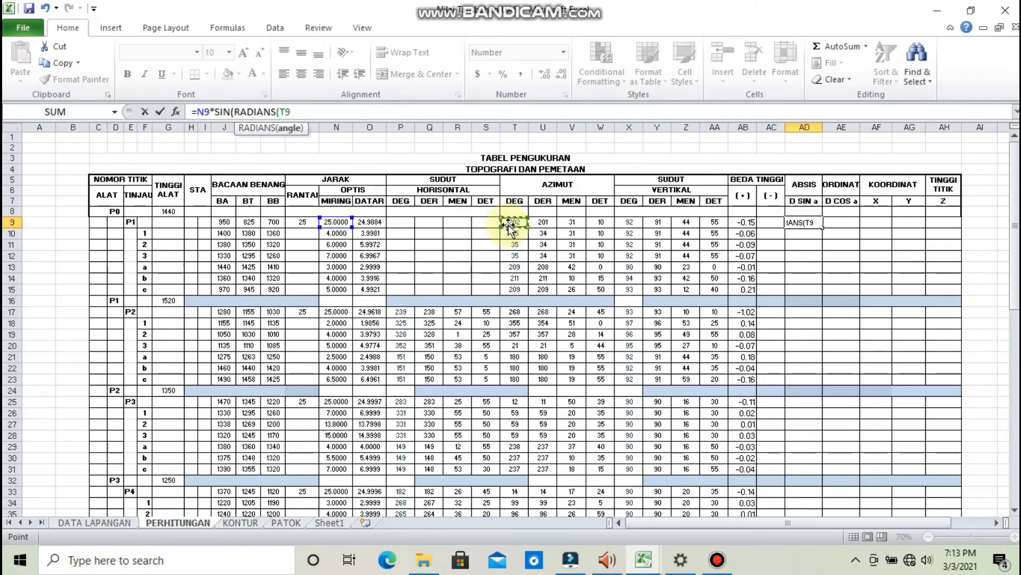
{"action": "type", "text": ")"}
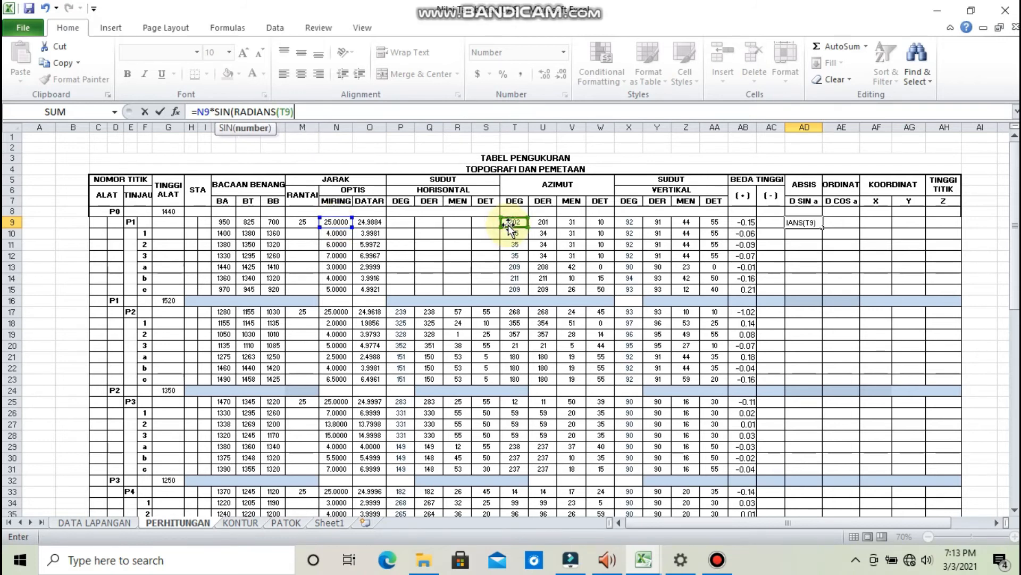
{"action": "key", "text": "Return"}
Fill the abscissa formula from AD9 down through AD71 and clear it from the shaded station rows, such as AD64 and AD48
{"action": "left_click", "coordinate": [816, 224]}
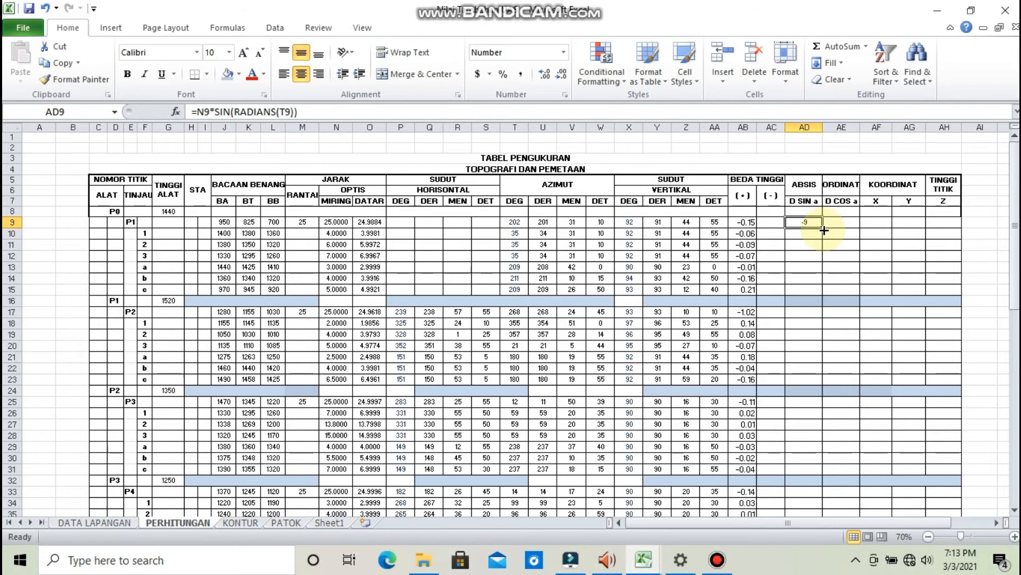
{"action": "left_click_drag", "start_coordinate": [825, 230], "coordinate": [809, 473]}
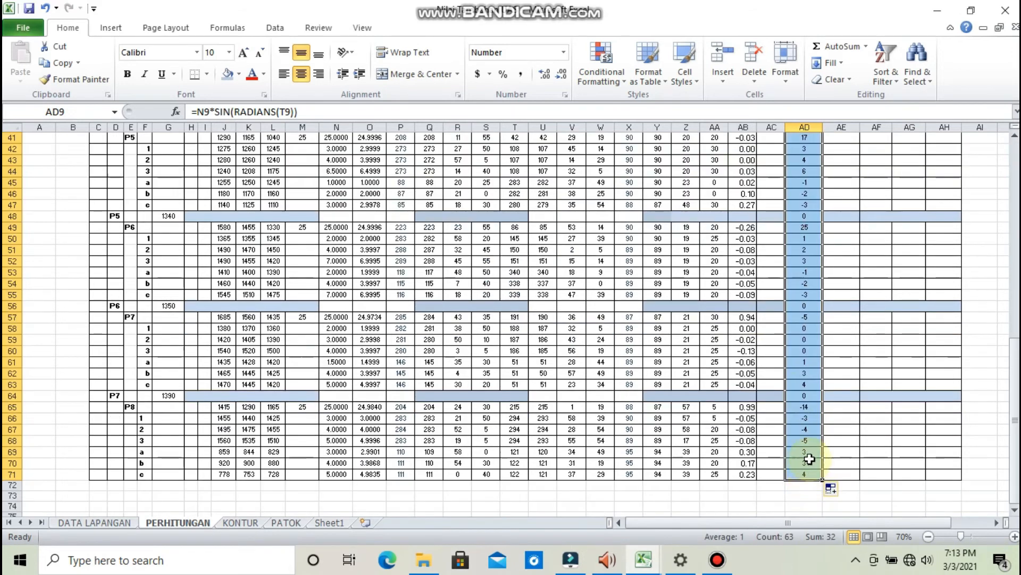
{"action": "left_click", "coordinate": [803, 395]}
{"action": "key", "text": "Delete"}
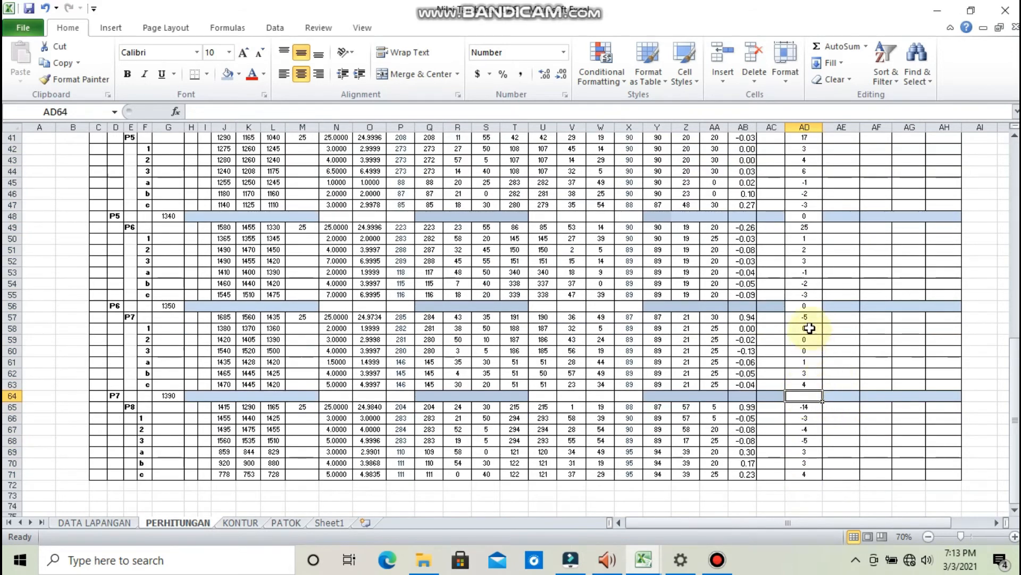
{"action": "left_click", "coordinate": [808, 217]}
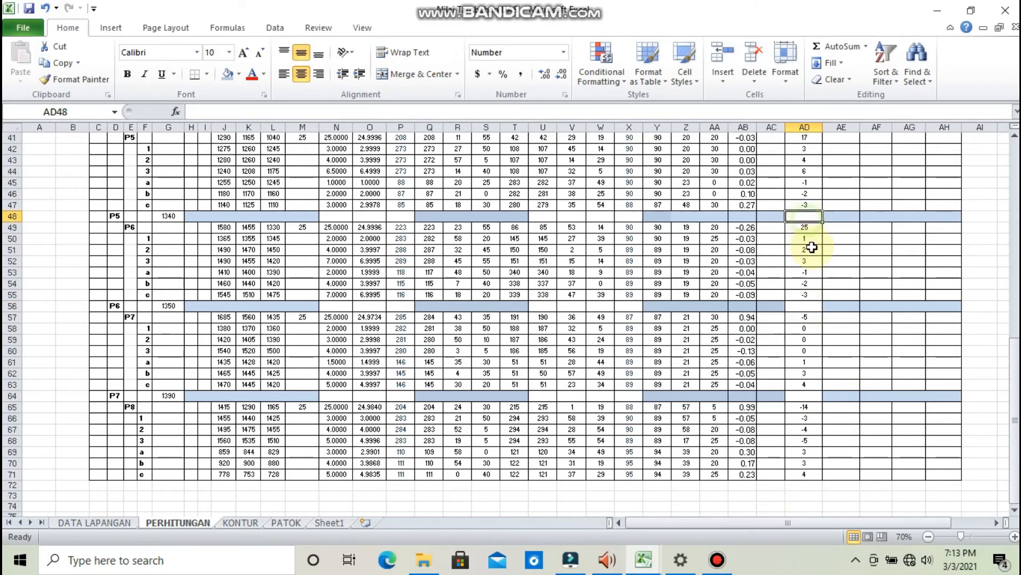
Enter the ordinate formula =O9*COS(RADIANS(T9)) in AE9 for point P1
{"action": "scroll", "coordinate": [825, 223], "scroll_direction": "up", "scroll_amount": 13}
{"action": "left_click", "coordinate": [845, 220]}
{"action": "left_click", "coordinate": [406, 112]}
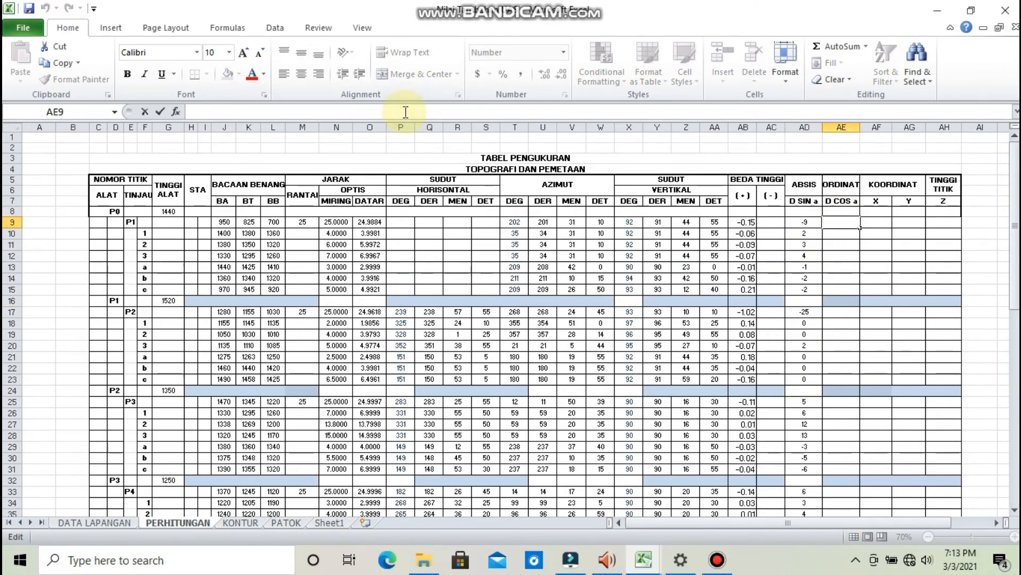
{"action": "type", "text": "="}
{"action": "left_click", "coordinate": [370, 226]}
{"action": "type", "text": "*"}
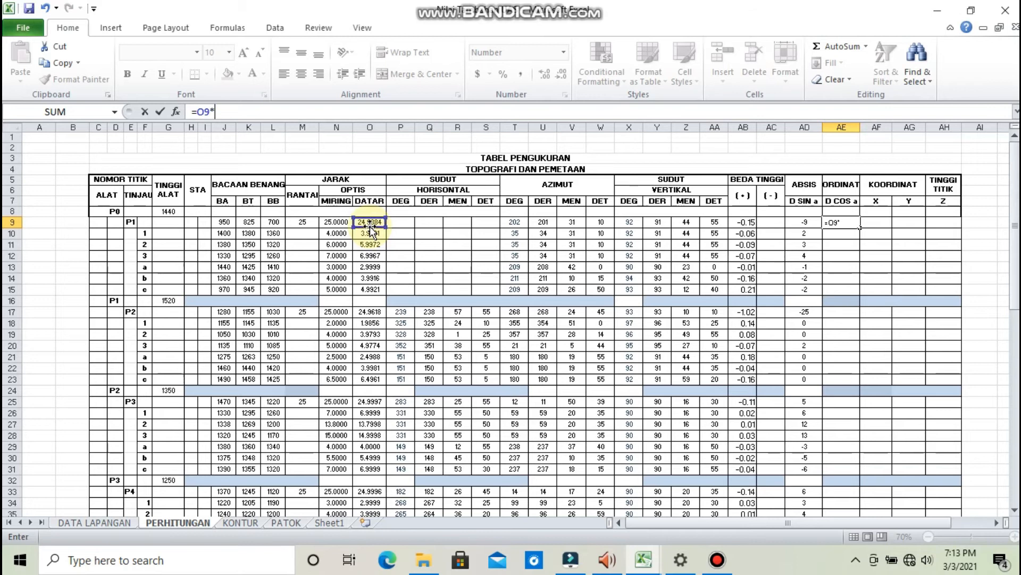
{"action": "type", "text": "cos(radians"}
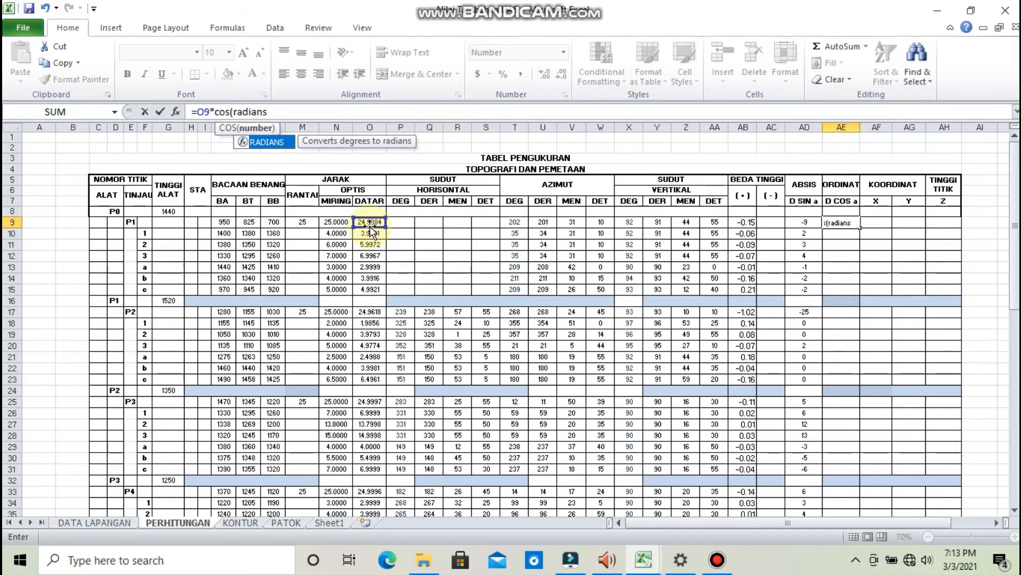
{"action": "type", "text": "("}
{"action": "left_click", "coordinate": [514, 222]}
{"action": "type", "text": ")"}
{"action": "key", "text": "Return"}
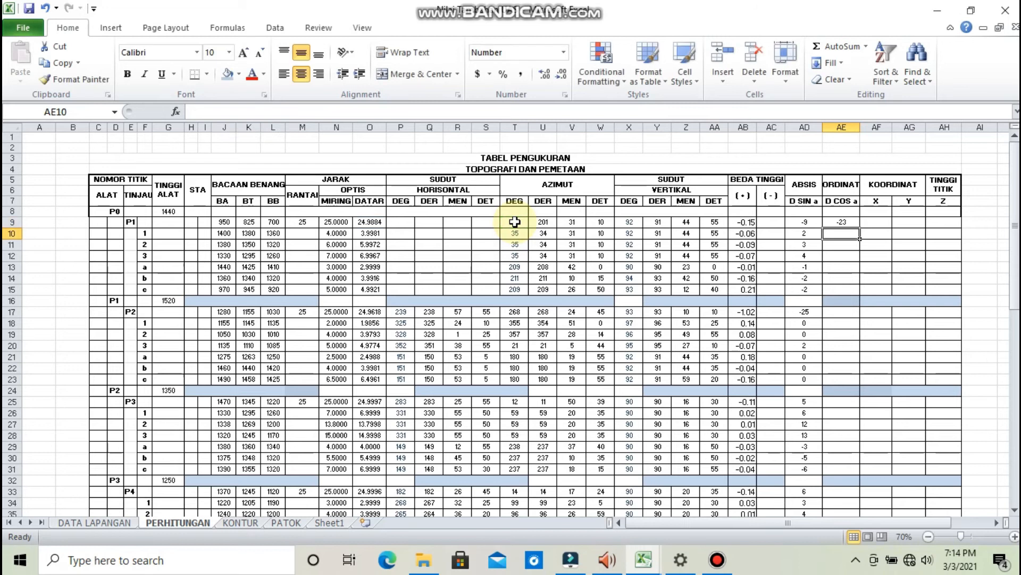
Fill the ordinate formula from AE9 down through AE71 and clear it from the shaded station rows
{"action": "left_click", "coordinate": [843, 223]}
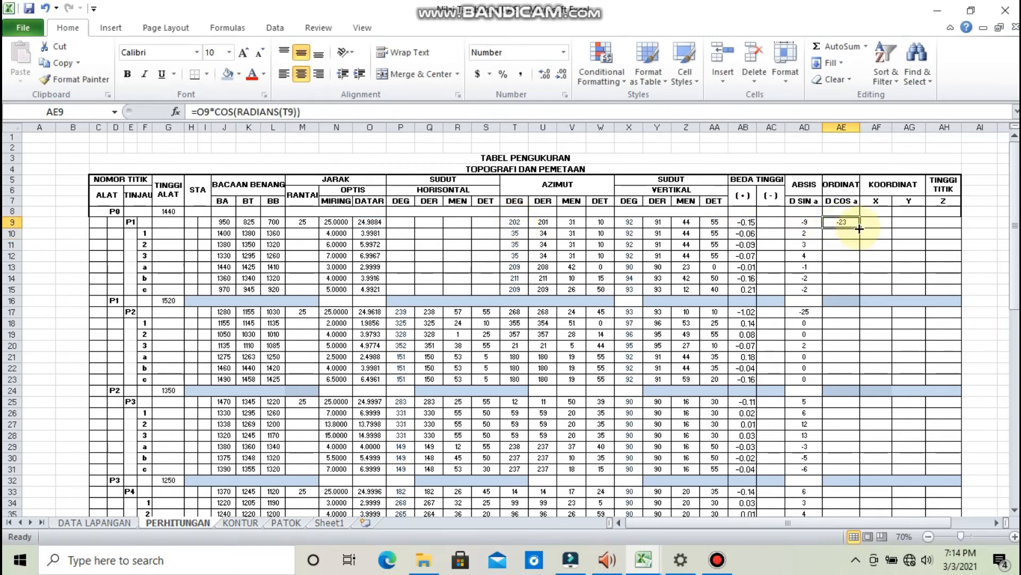
{"action": "left_click_drag", "start_coordinate": [860, 229], "coordinate": [848, 467]}
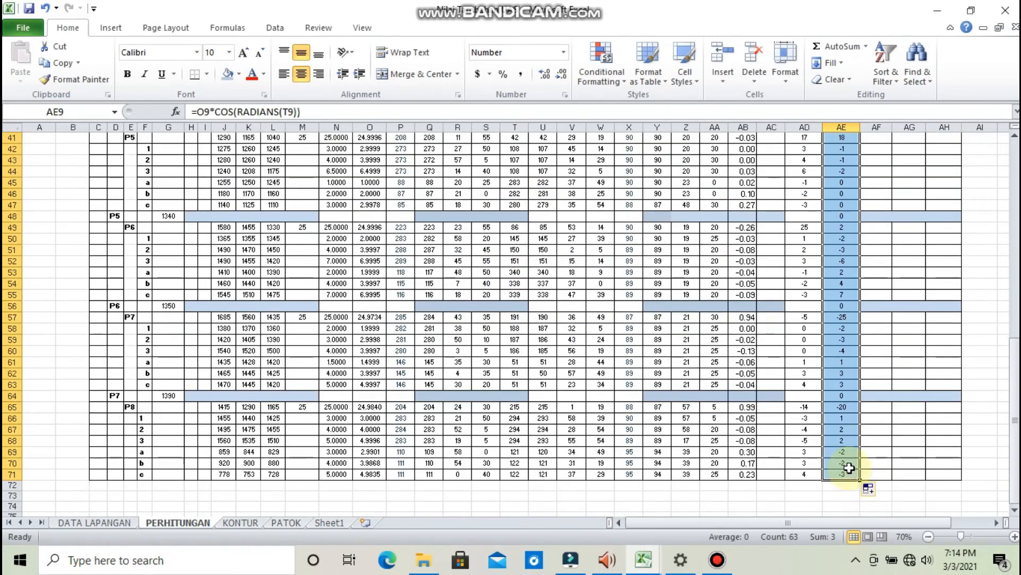
{"action": "left_click", "coordinate": [838, 395]}
{"action": "key", "text": "Delete"}
{"action": "scroll", "coordinate": [844, 319], "scroll_direction": "up", "scroll_amount": 5}
{"action": "left_click", "coordinate": [846, 294]}
{"action": "key", "text": "Delete"}
Enter the X-coordinate formula =AF8+AD9 in AF9 for point P1
{"action": "scroll", "coordinate": [848, 217], "scroll_direction": "up", "scroll_amount": 8}
{"action": "left_click", "coordinate": [876, 212]}
{"action": "left_click", "coordinate": [596, 112]}
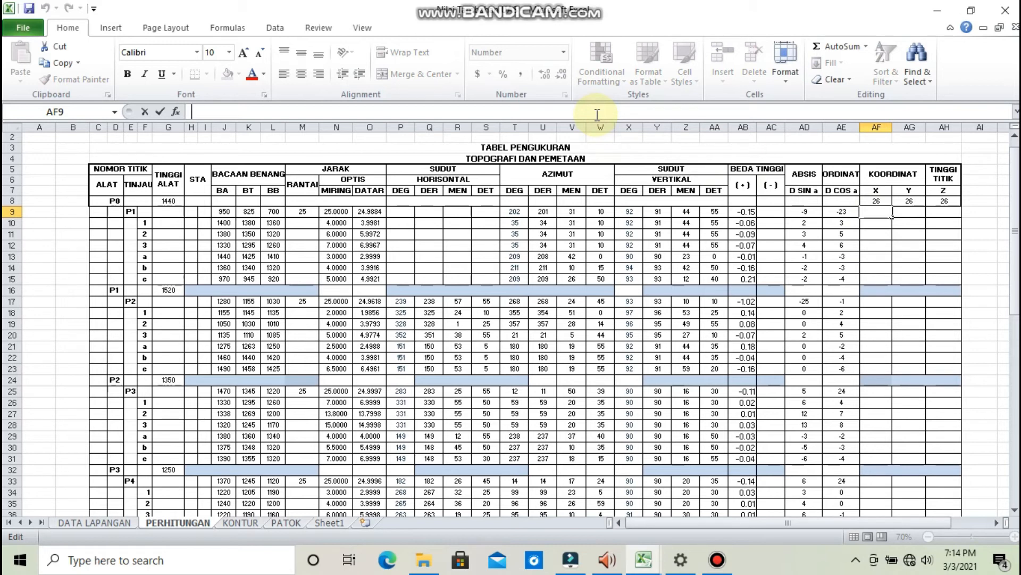
{"action": "type", "text": "="}
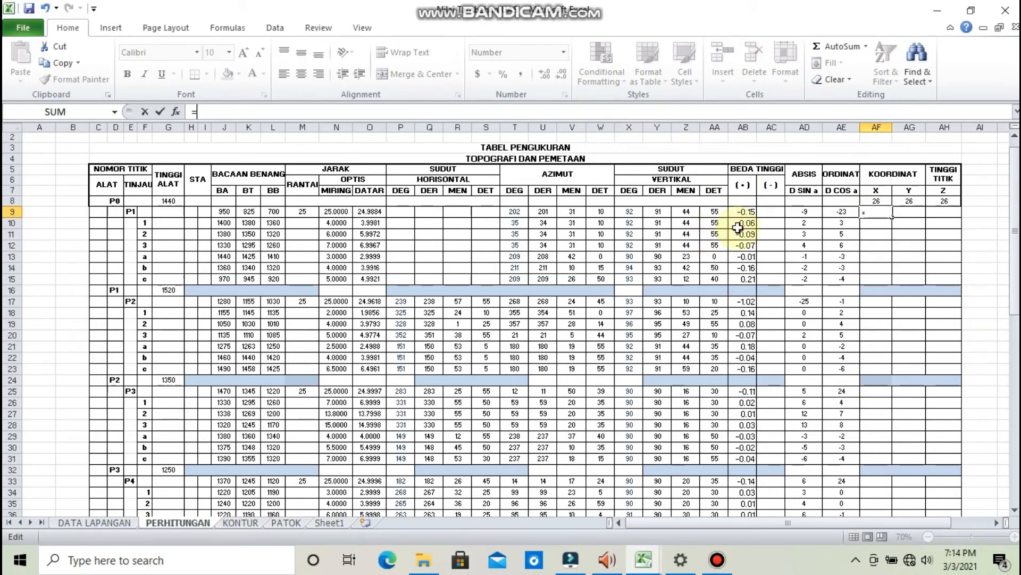
{"action": "left_click", "coordinate": [874, 200]}
{"action": "type", "text": "+"}
{"action": "left_click", "coordinate": [810, 212]}
{"action": "left_click", "coordinate": [159, 111]}
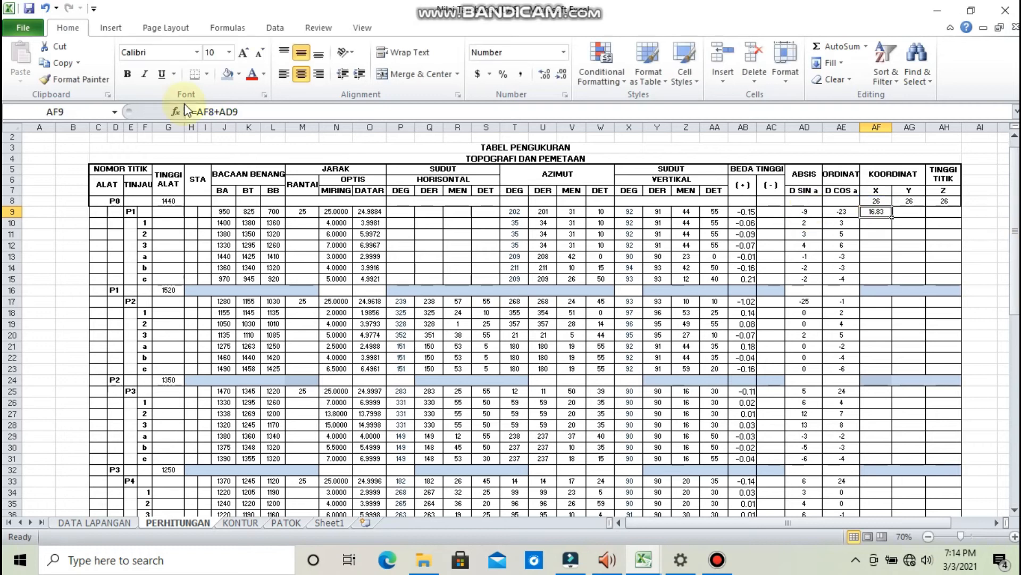
Lock the starting-coordinate reference in AF9 as AF$8 and fill the X formula down through AF15
{"action": "left_click", "coordinate": [207, 112]}
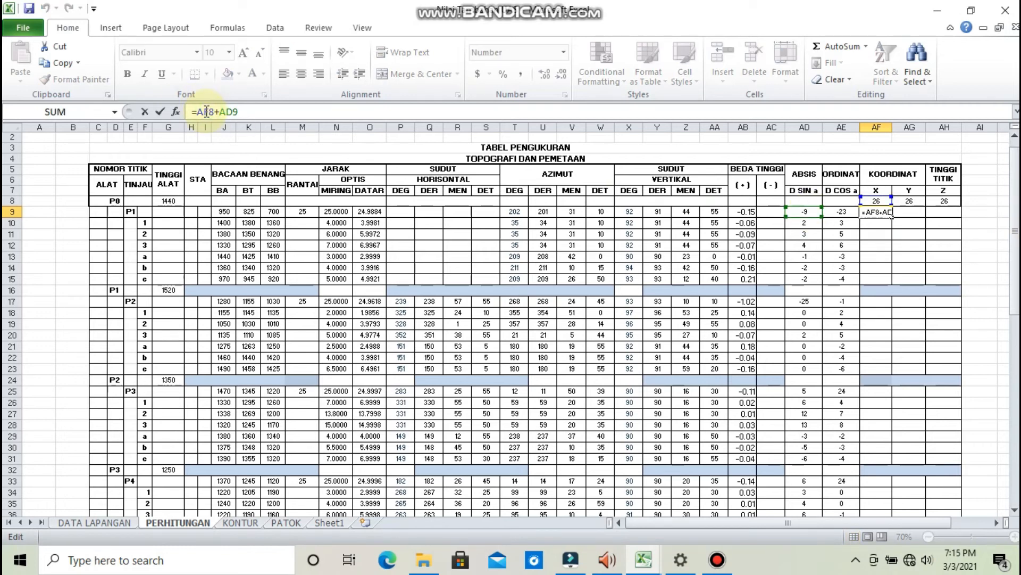
{"action": "type", "text": "$"}
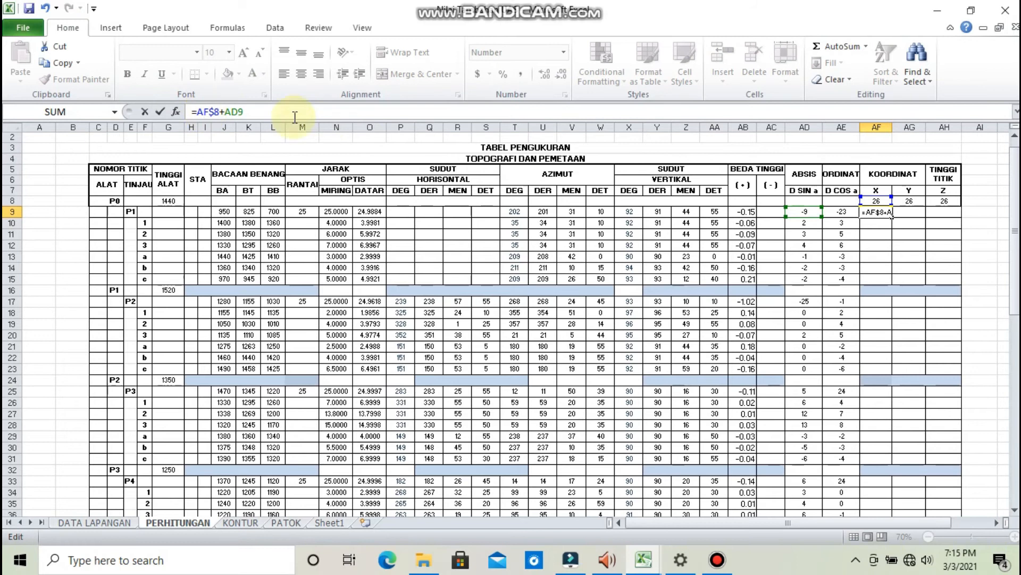
{"action": "key", "text": "Return"}
{"action": "left_click_drag", "start_coordinate": [893, 218], "coordinate": [893, 283]}
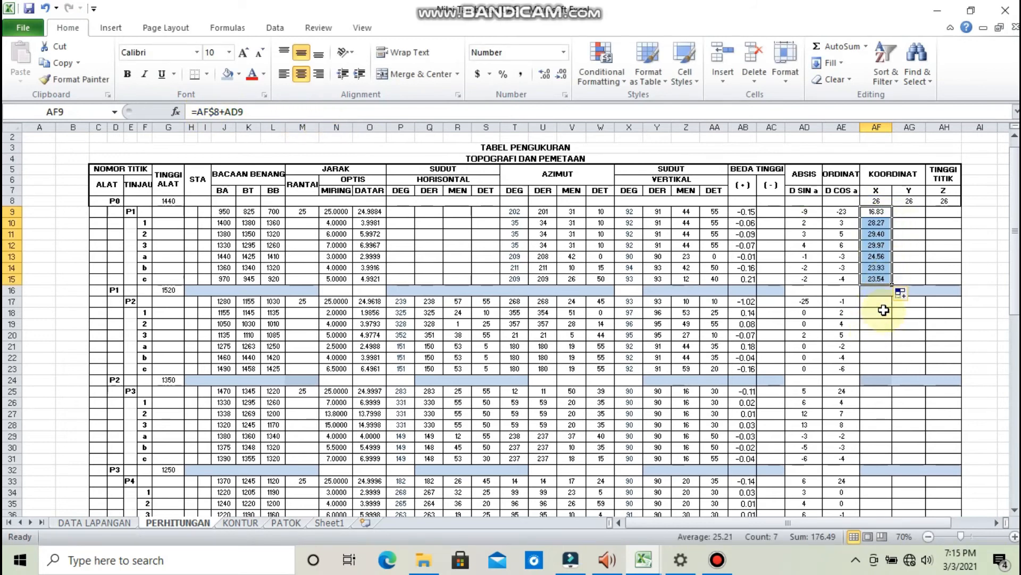
Copy the X-coordinate formula from AF9 to AF17 for point P2
{"action": "left_click", "coordinate": [879, 302]}
{"action": "left_click", "coordinate": [883, 213]}
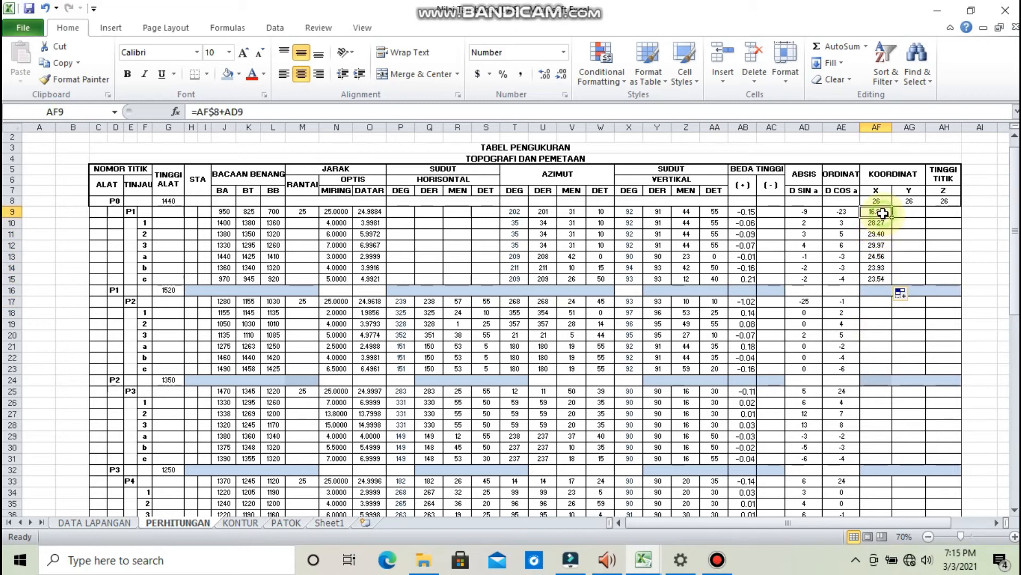
{"action": "key", "text": "ctrl+c"}
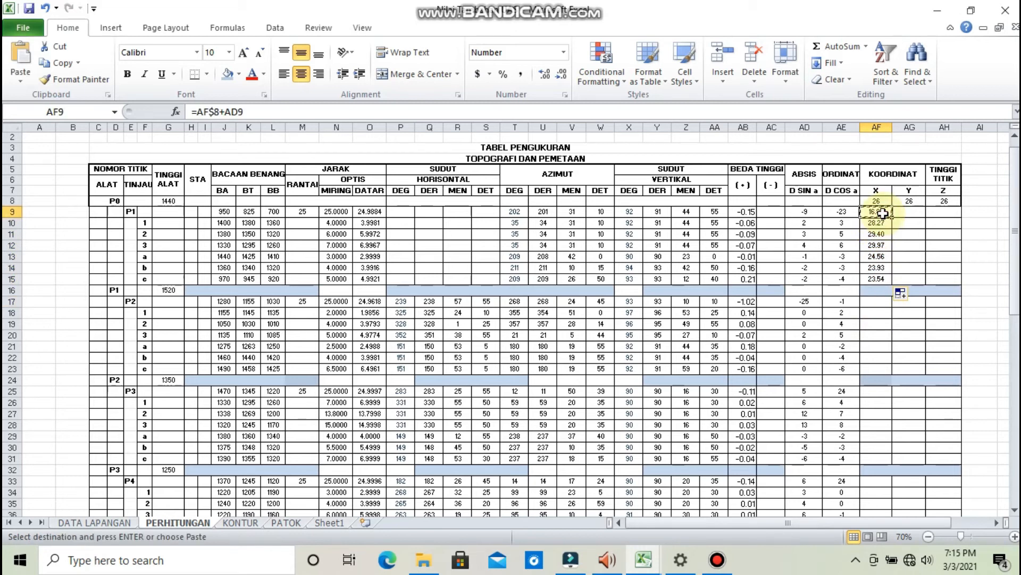
{"action": "left_click", "coordinate": [883, 302]}
{"action": "key", "text": "ctrl+v"}
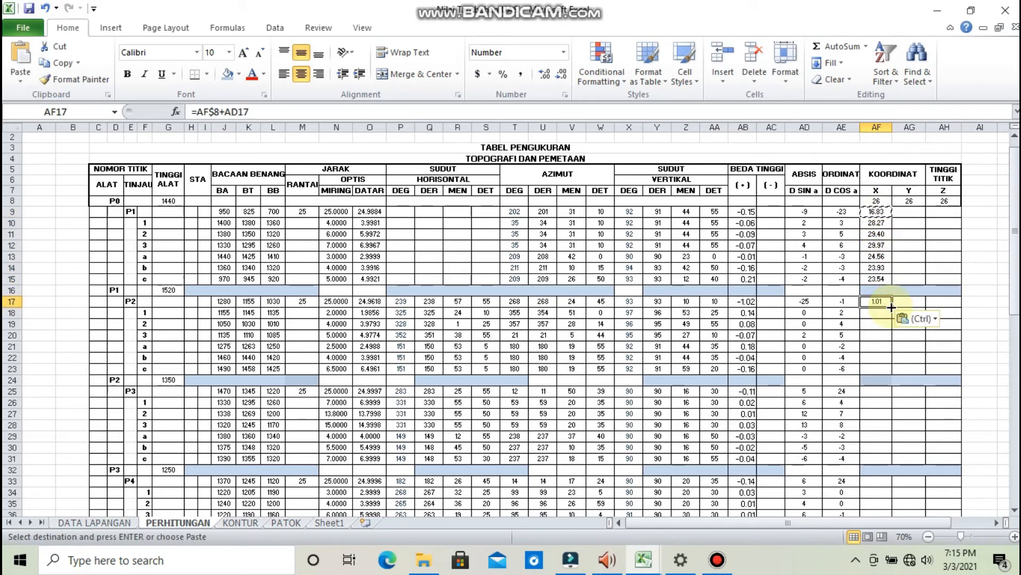
Point the starting-coordinate reference in AF17 to AF$9 and fill the X formula down through AF23
{"action": "left_click", "coordinate": [567, 111]}
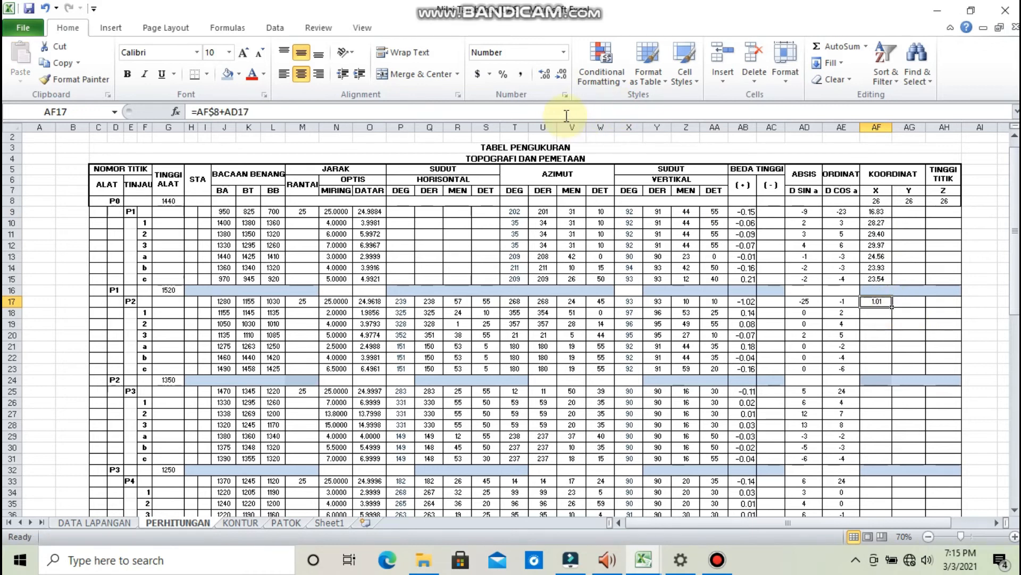
{"action": "left_click_drag", "start_coordinate": [884, 206], "coordinate": [883, 217]}
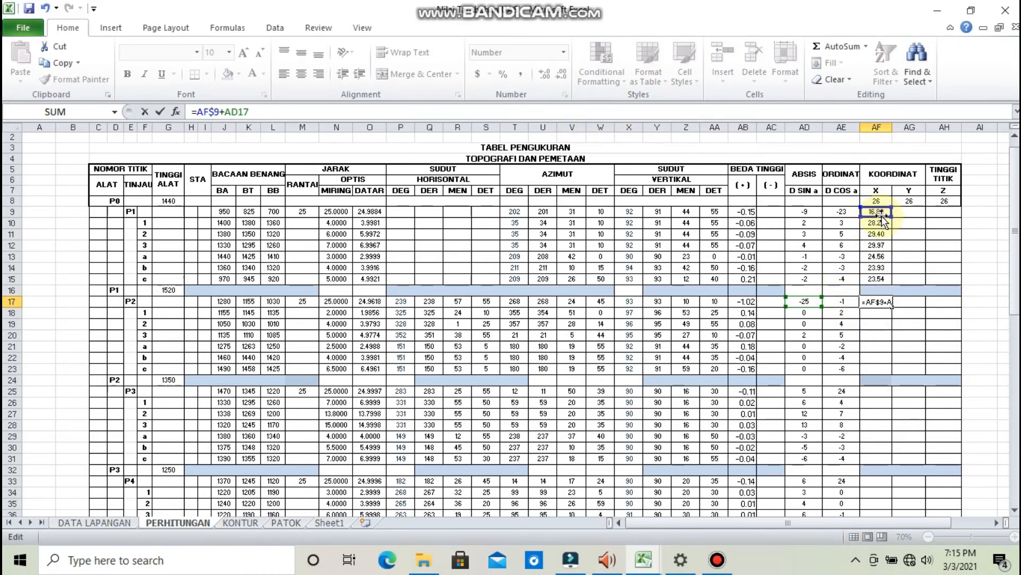
{"action": "key", "text": "Return"}
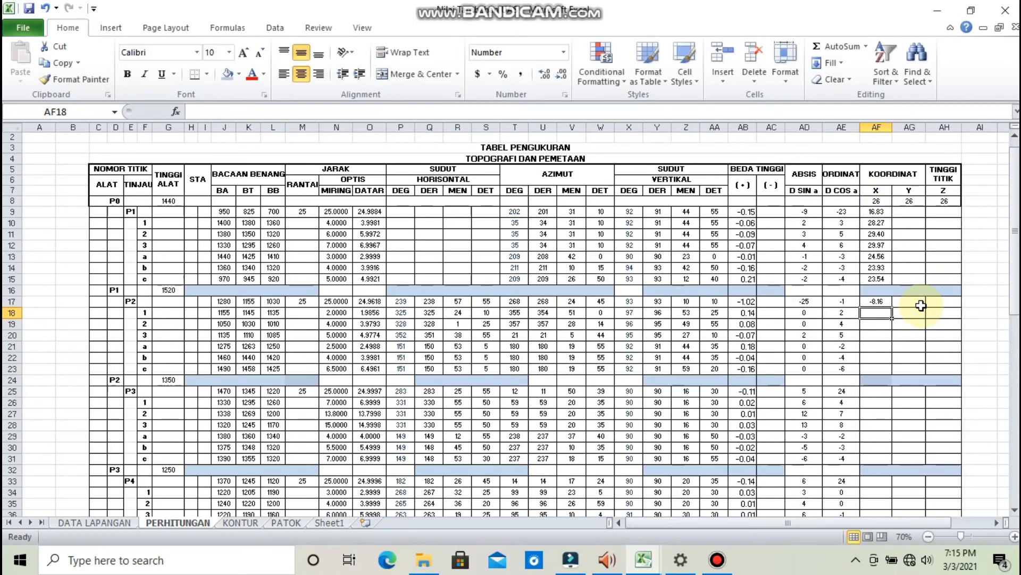
{"action": "left_click", "coordinate": [879, 301]}
{"action": "left_click_drag", "start_coordinate": [892, 307], "coordinate": [888, 372]}
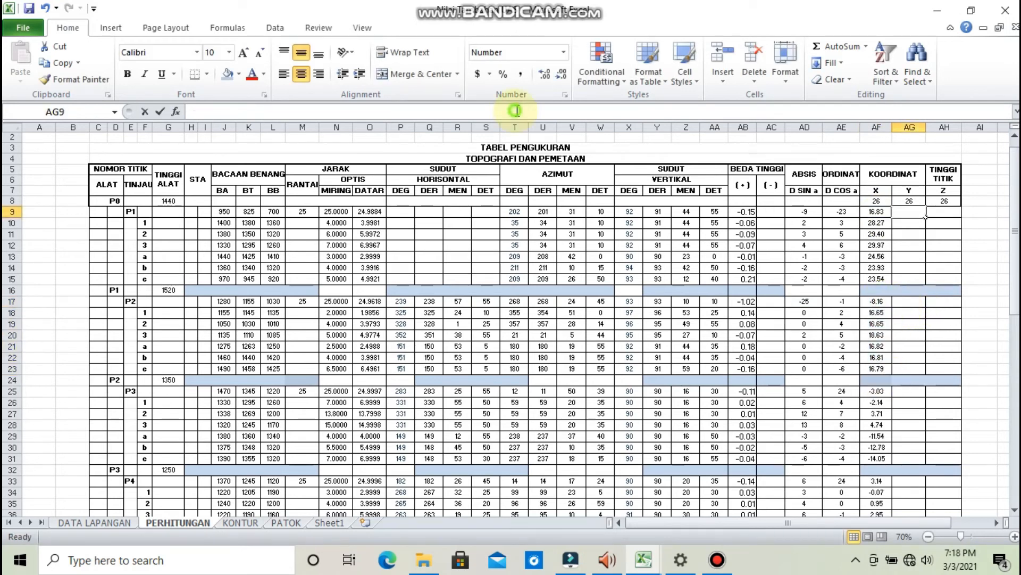
Enter the Y-coordinate formula =AG$8+AE9 in AG9 for point P1
{"action": "type", "text": "="}
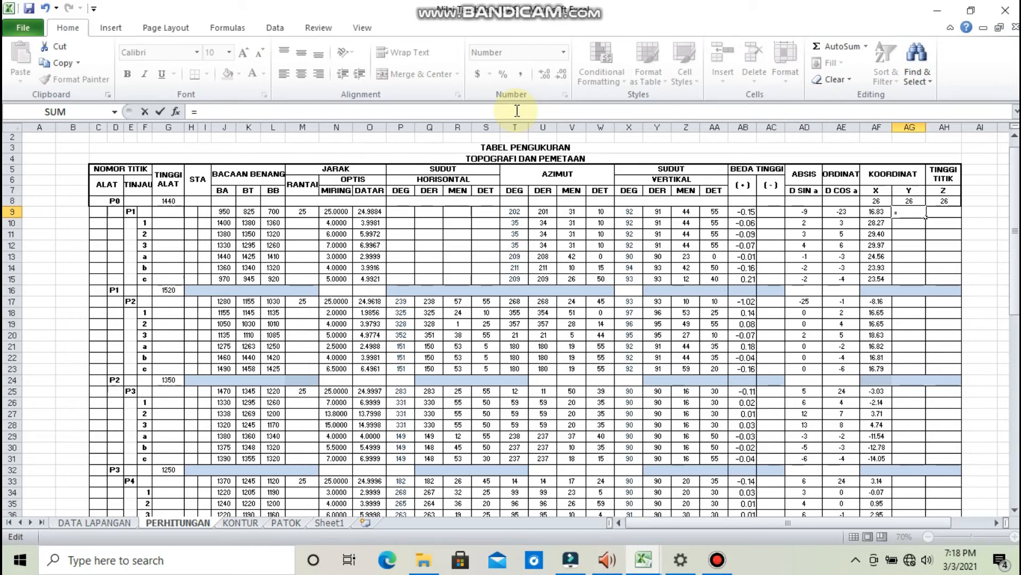
{"action": "left_click", "coordinate": [920, 201]}
{"action": "type", "text": "+"}
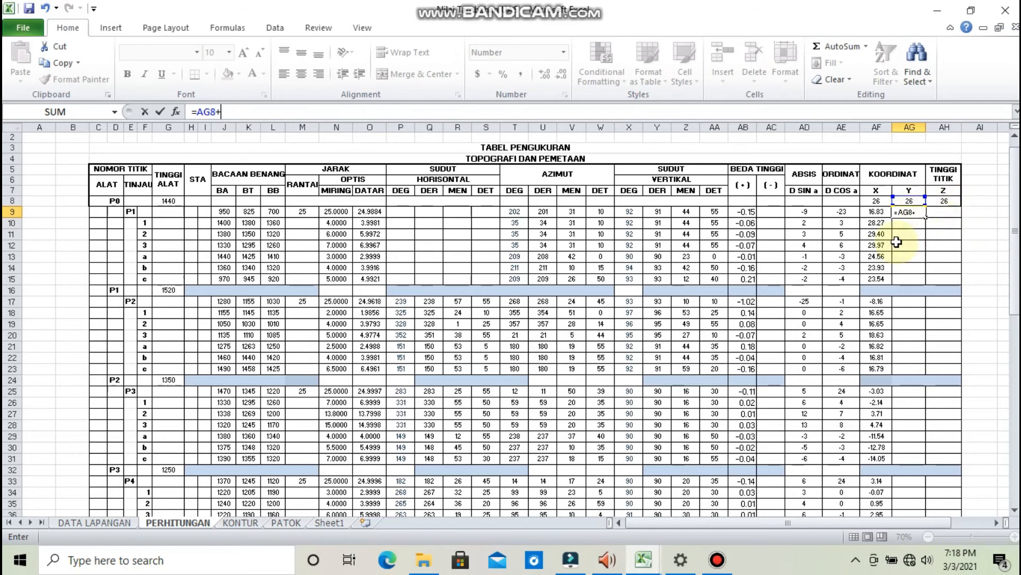
{"action": "left_click", "coordinate": [838, 211]}
{"action": "left_click", "coordinate": [318, 111]}
{"action": "type", "text": "$"}
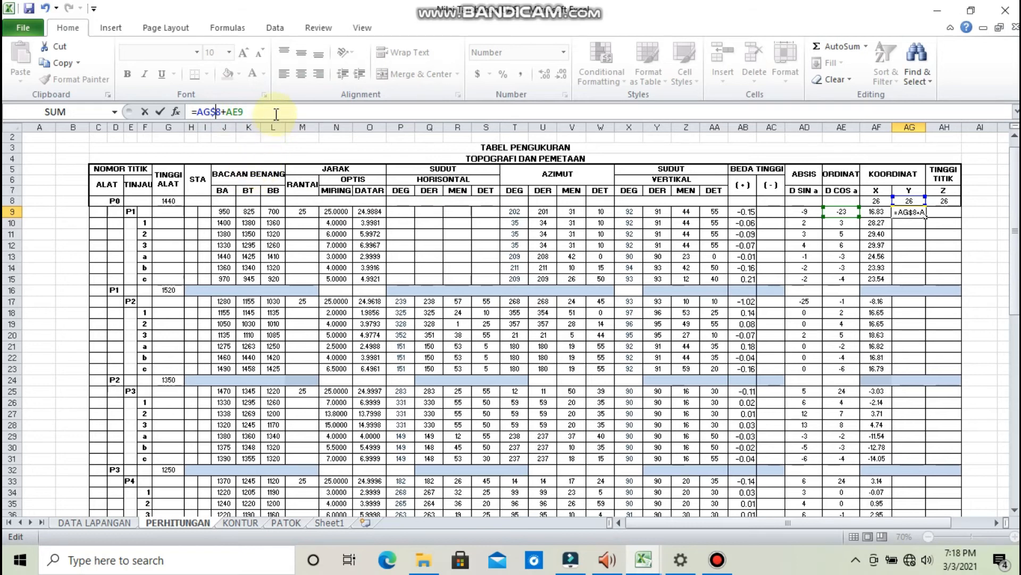
{"action": "left_click", "coordinate": [919, 212]}
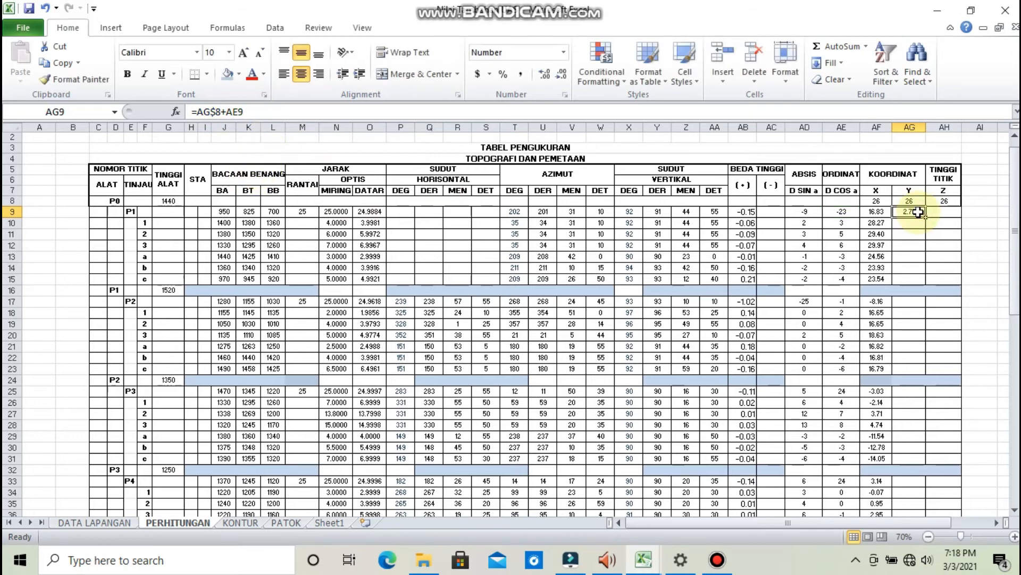
Fill the Y-coordinate formula from AG9 down through AG15 and copy it to AG17
{"action": "key", "text": "ctrl+c"}
{"action": "left_click_drag", "start_coordinate": [924, 217], "coordinate": [910, 279]}
{"action": "key", "text": "ctrl+v"}
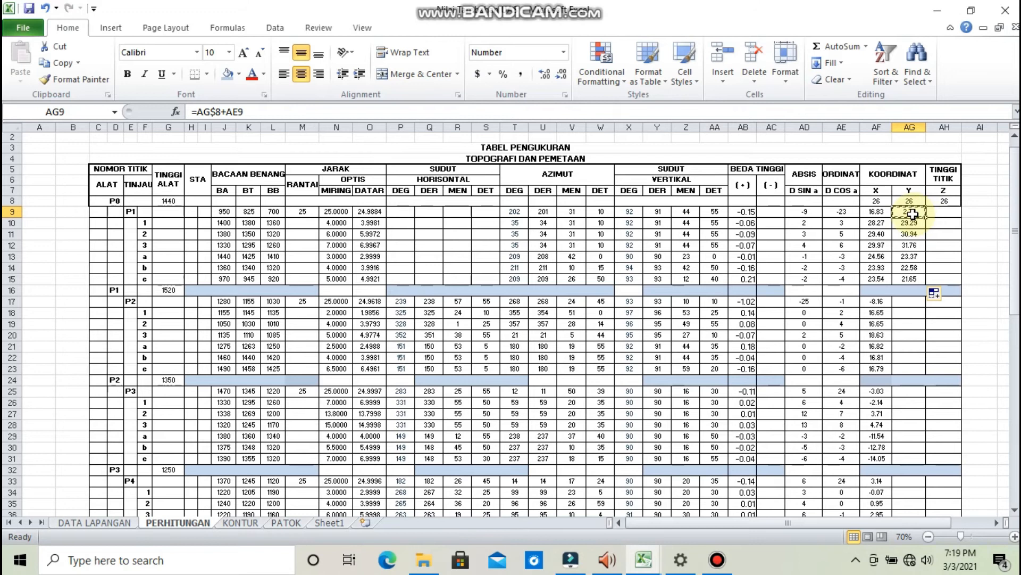
{"action": "left_click", "coordinate": [917, 302]}
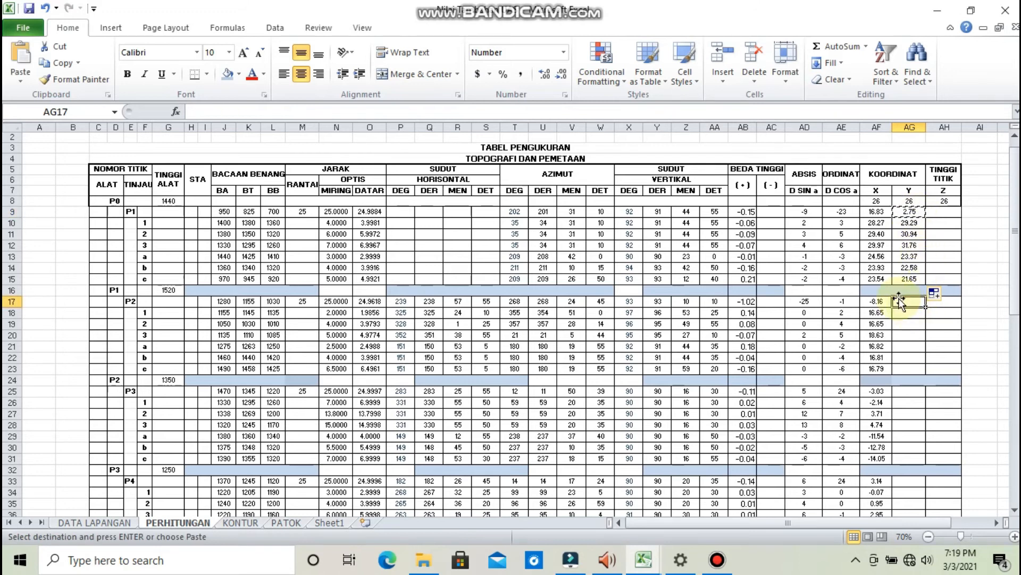
{"action": "key", "text": "ctrl+v"}
Point the starting-coordinate reference in AG17 to AG$9 and fill the Y formula down through AG23
{"action": "left_click", "coordinate": [819, 108]}
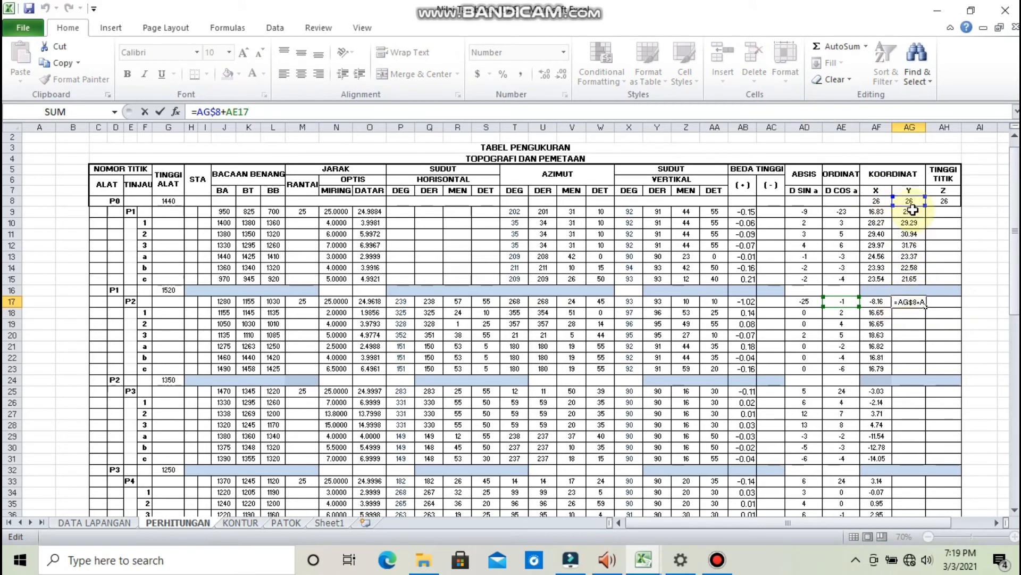
{"action": "left_click_drag", "start_coordinate": [912, 203], "coordinate": [913, 212]}
{"action": "left_click_drag", "start_coordinate": [926, 307], "coordinate": [926, 379]}
{"action": "left_click", "coordinate": [922, 299]}
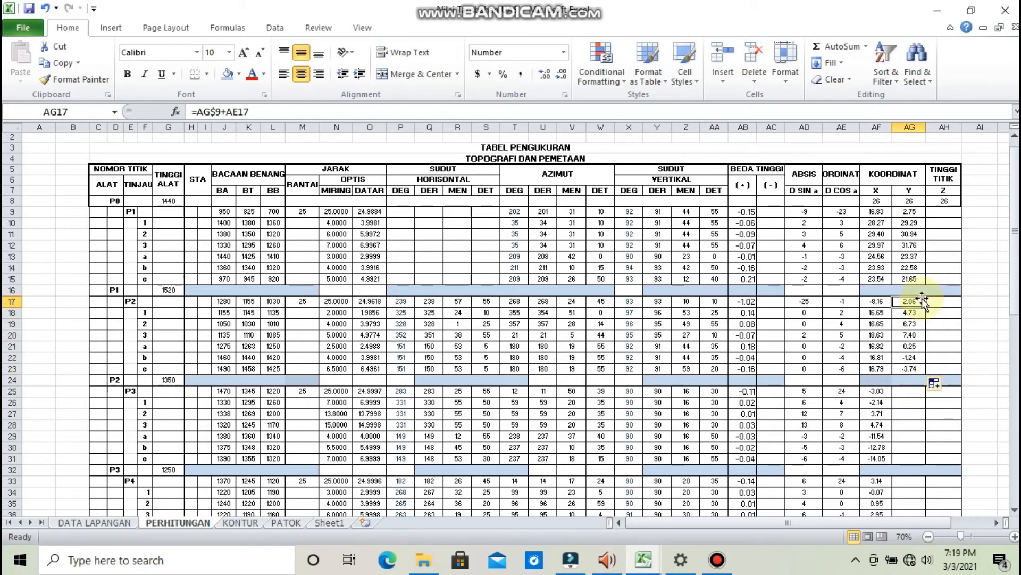
Copy the Y formula to AG25, point its starting-coordinate reference to AG$17, and fill it down through AG31
{"action": "key", "text": "ctrl+c"}
{"action": "left_click", "coordinate": [903, 392]}
{"action": "key", "text": "ctrl+v"}
{"action": "left_click", "coordinate": [660, 115]}
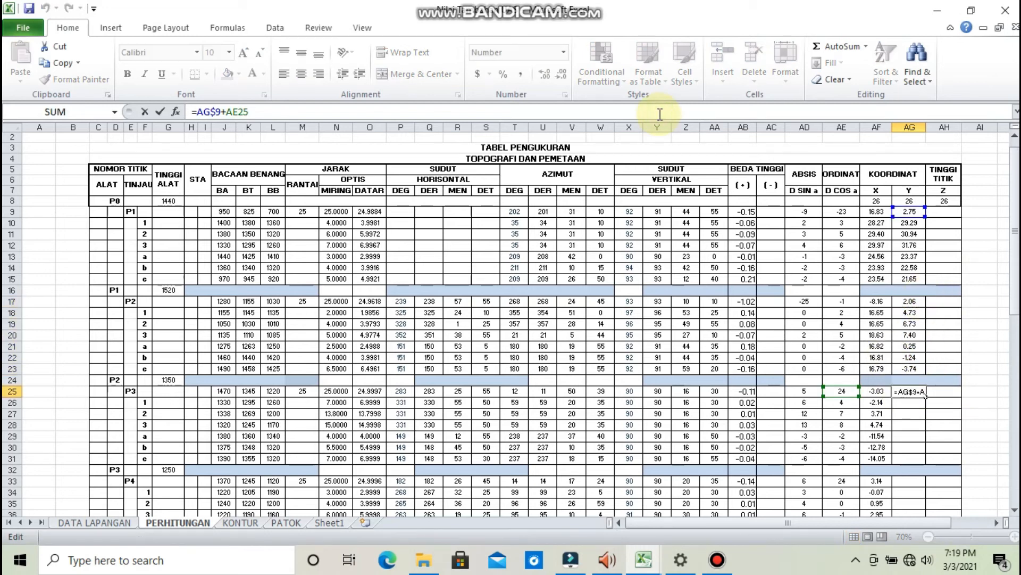
{"action": "left_click_drag", "start_coordinate": [911, 212], "coordinate": [908, 300]}
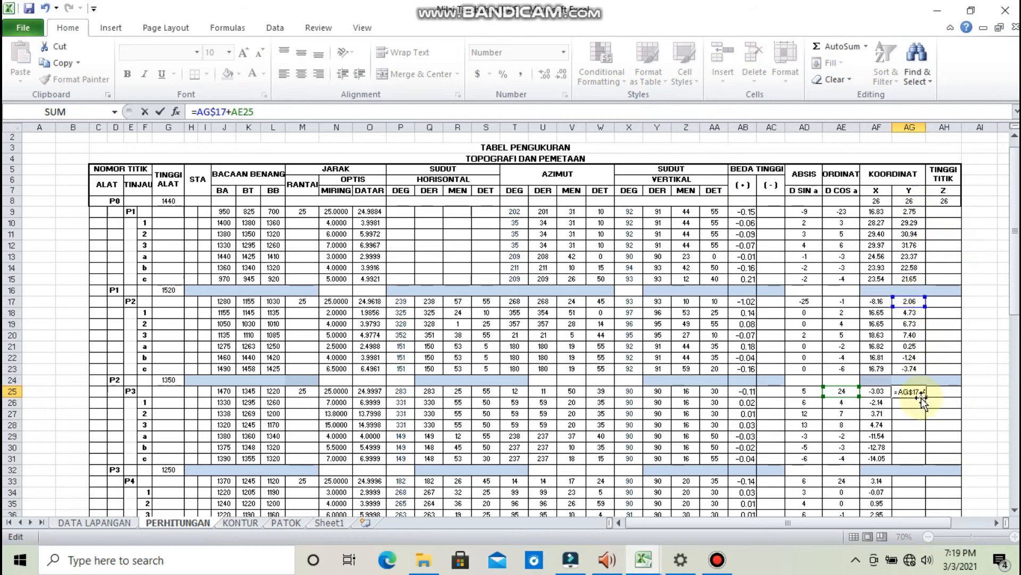
{"action": "key", "text": "Return"}
{"action": "scroll", "coordinate": [922, 397], "scroll_direction": "down", "scroll_amount": 4}
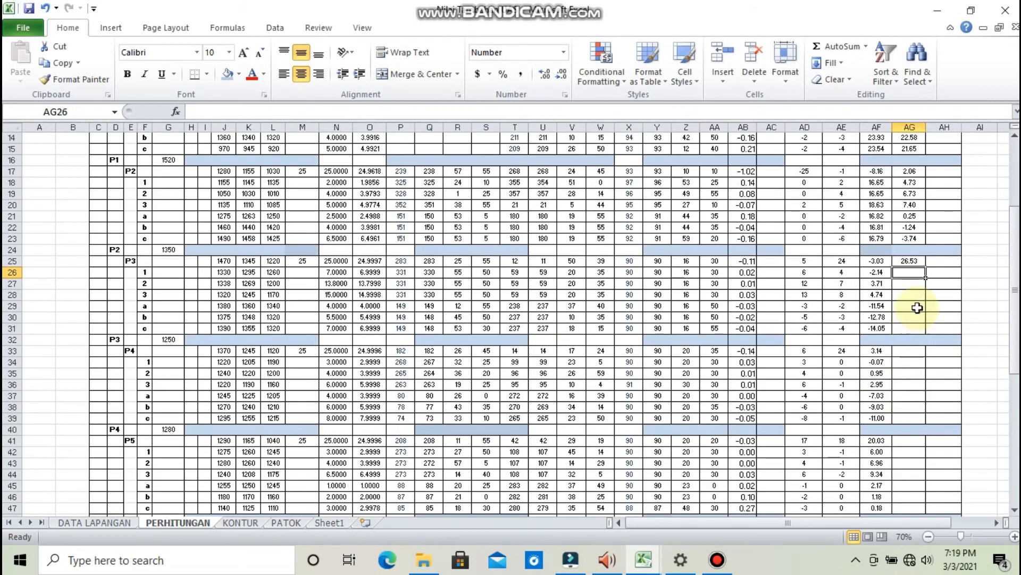
{"action": "left_click", "coordinate": [911, 261]}
{"action": "left_click_drag", "start_coordinate": [925, 266], "coordinate": [922, 331]}
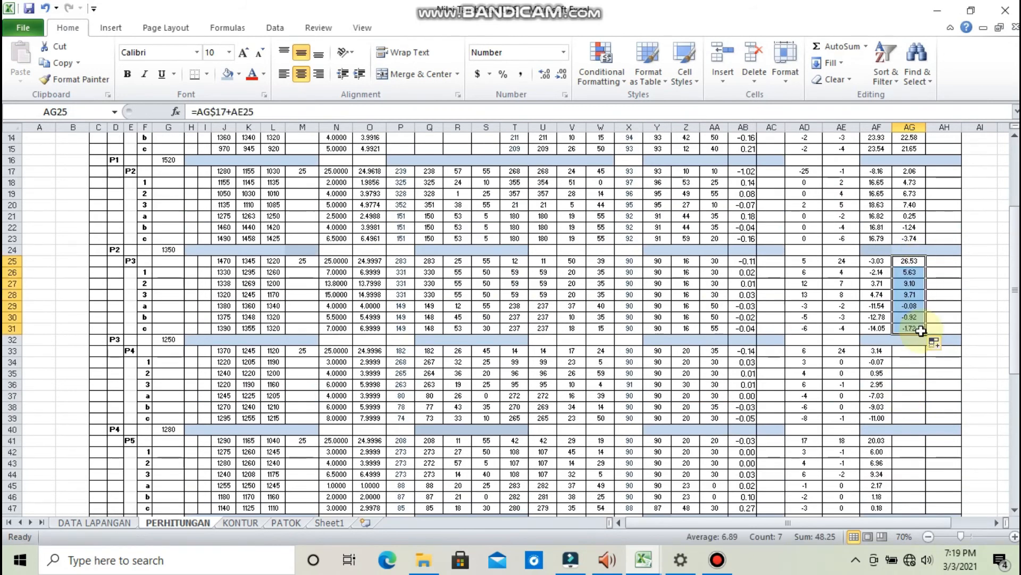
Enter the point-height Z formula =AH8+AB9 in AH9 for point P1
{"action": "scroll", "coordinate": [958, 439], "scroll_direction": "up", "scroll_amount": 5}
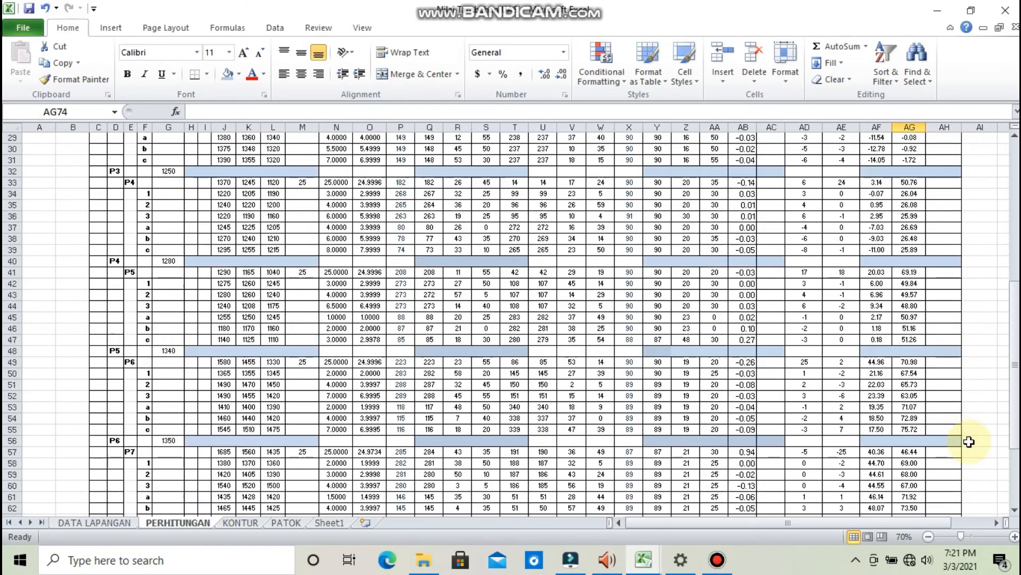
{"action": "scroll", "coordinate": [969, 441], "scroll_direction": "up", "scroll_amount": 9}
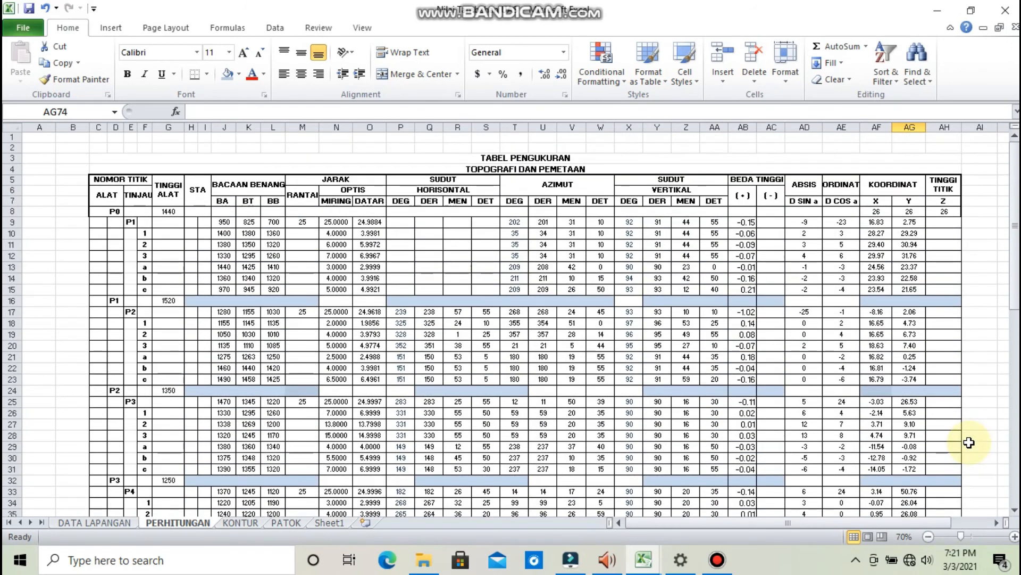
{"action": "left_click", "coordinate": [942, 225]}
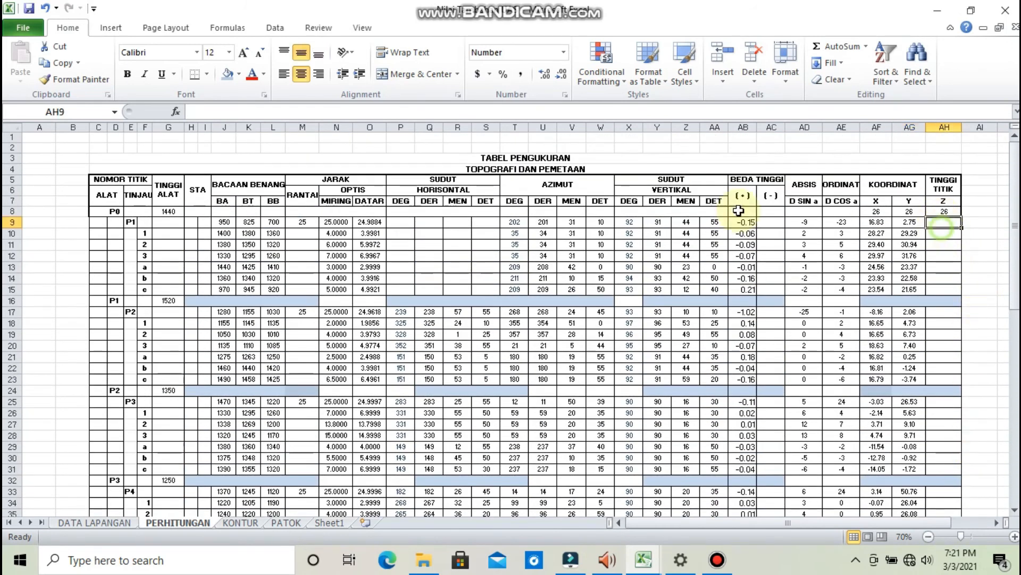
{"action": "left_click", "coordinate": [456, 112]}
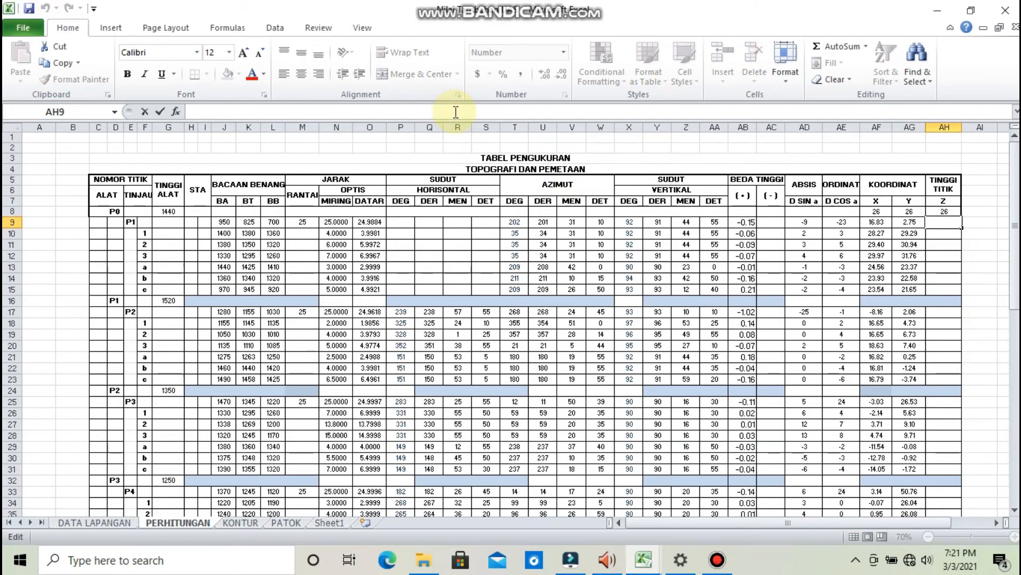
{"action": "type", "text": "="}
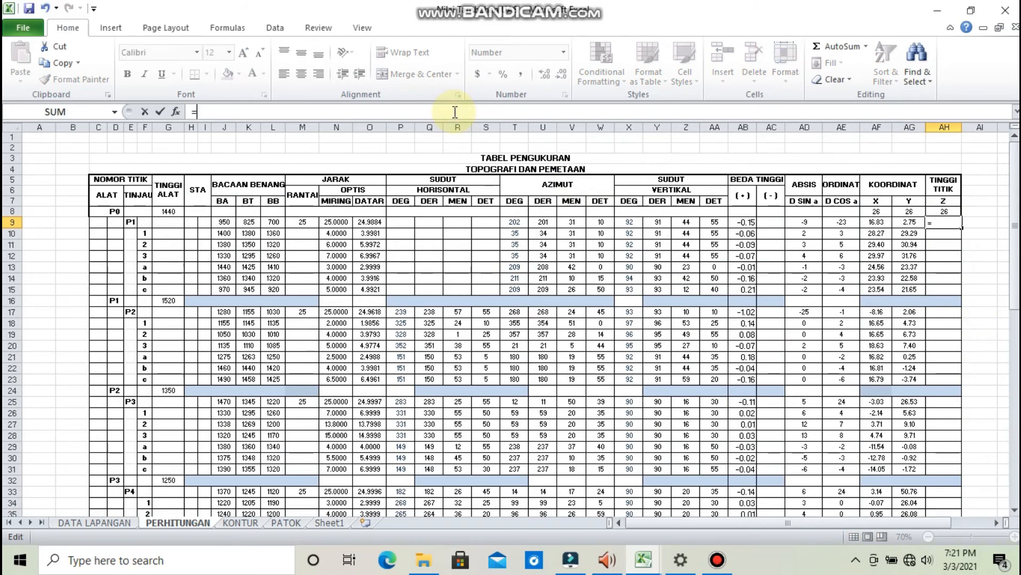
{"action": "left_click", "coordinate": [956, 212]}
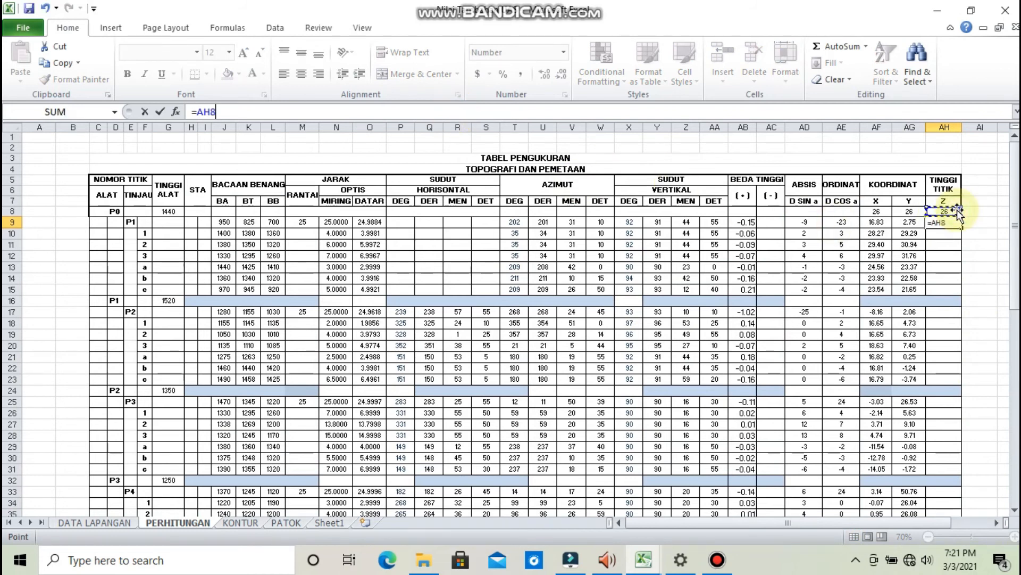
{"action": "type", "text": "+"}
{"action": "left_click", "coordinate": [745, 222]}
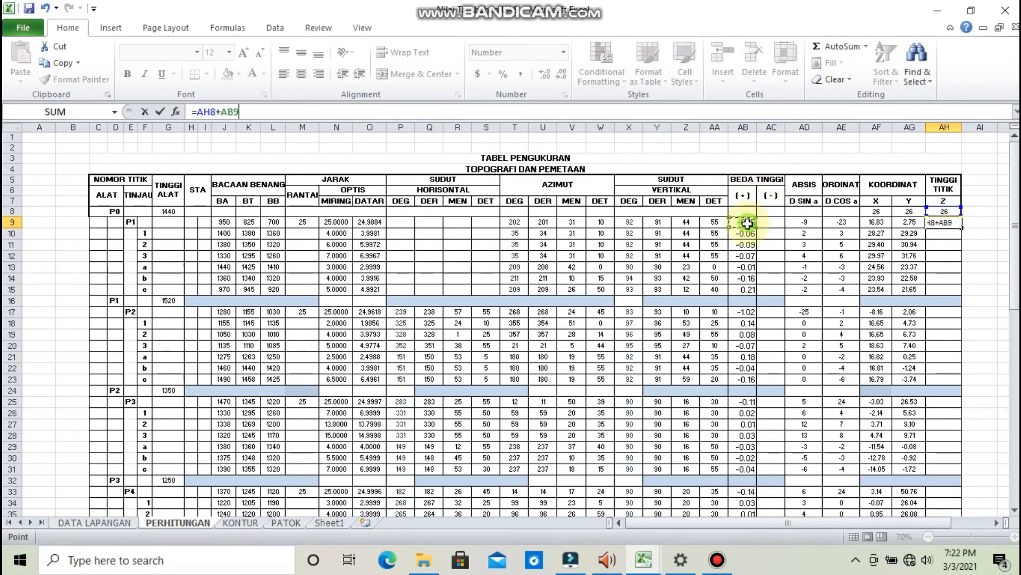
{"action": "key", "text": "Return"}
Lock the starting-height row in AH9 as AH$8 and fill the Z formula down through AH15
{"action": "left_click", "coordinate": [380, 115]}
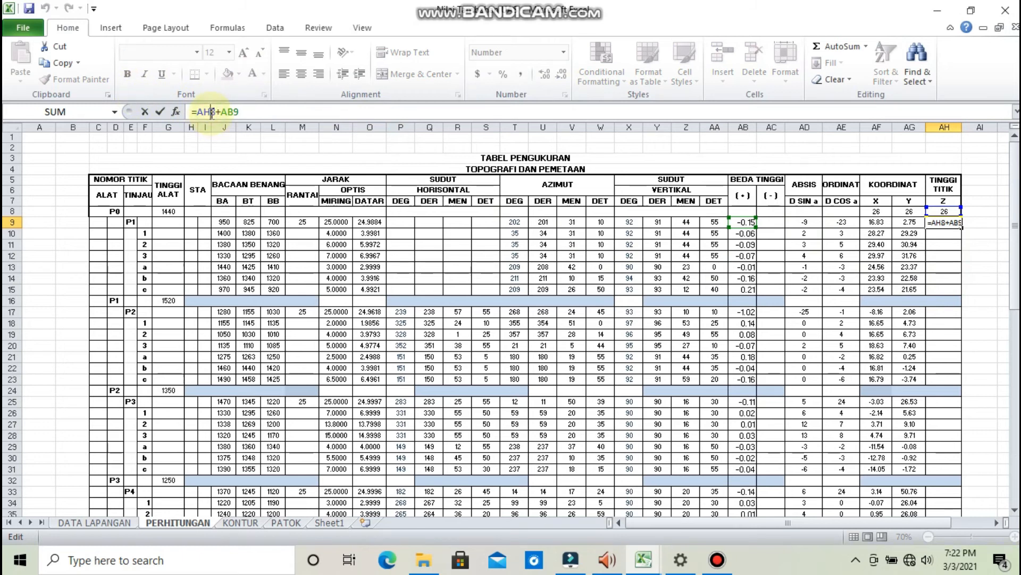
{"action": "type", "text": "$"}
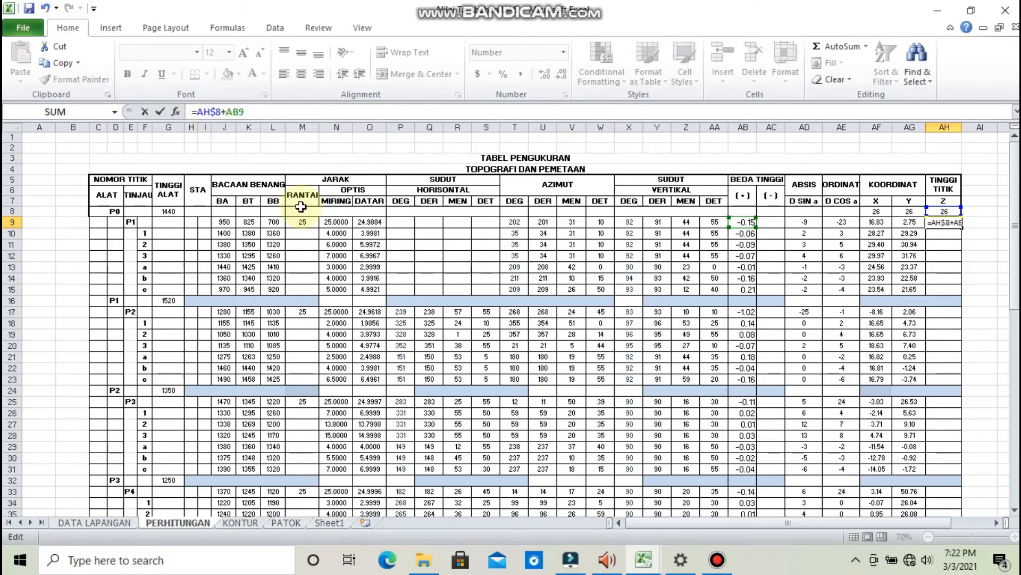
{"action": "key", "text": "ctrl+Return"}
{"action": "left_click_drag", "start_coordinate": [964, 228], "coordinate": [961, 294]}
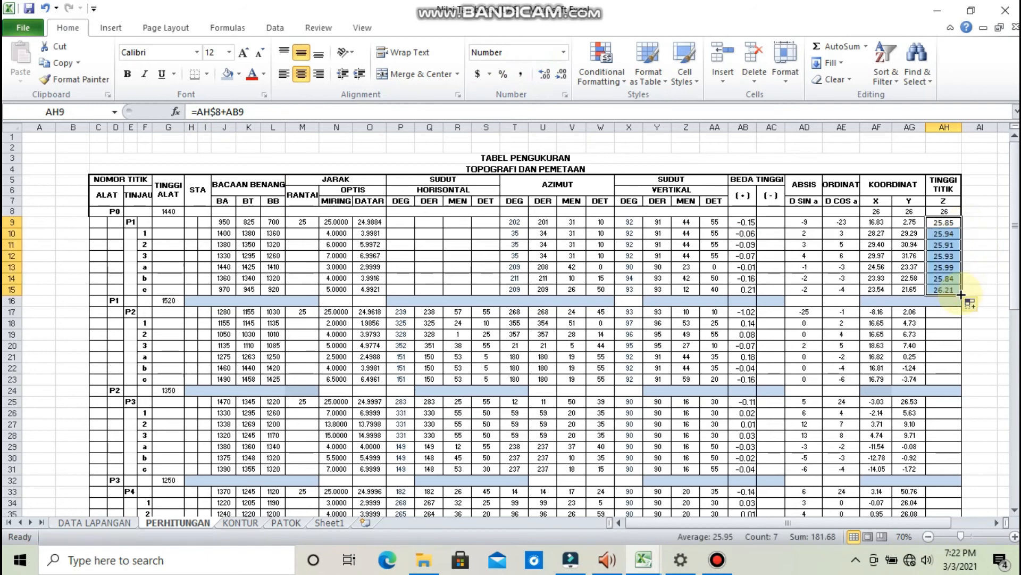
Copy the Z formula from AH9 to AH17 and point its starting-height reference to AH$9
{"action": "left_click", "coordinate": [942, 222]}
{"action": "key", "text": "ctrl+c"}
{"action": "left_click", "coordinate": [953, 311]}
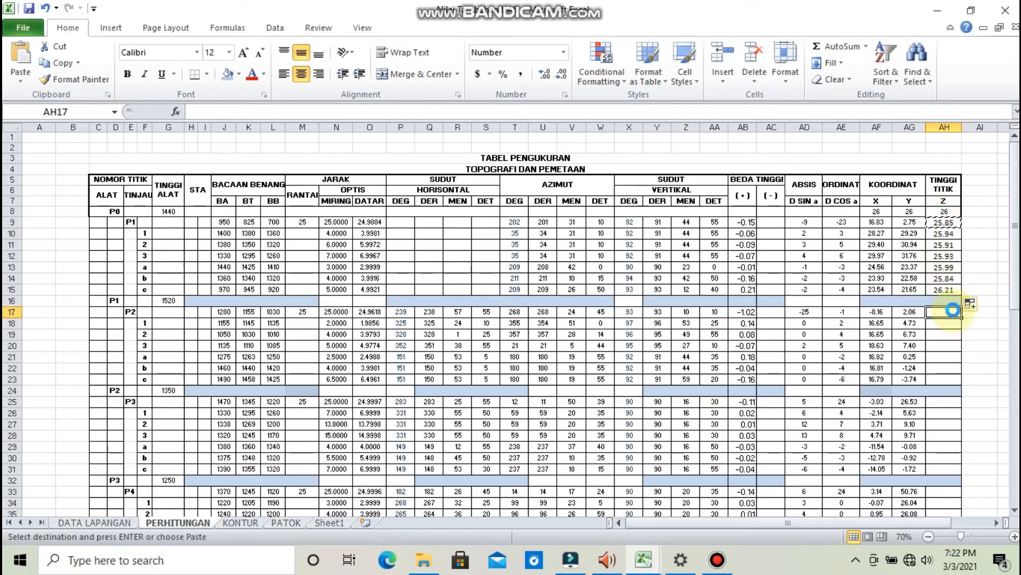
{"action": "key", "text": "ctrl+v"}
{"action": "left_click", "coordinate": [430, 106]}
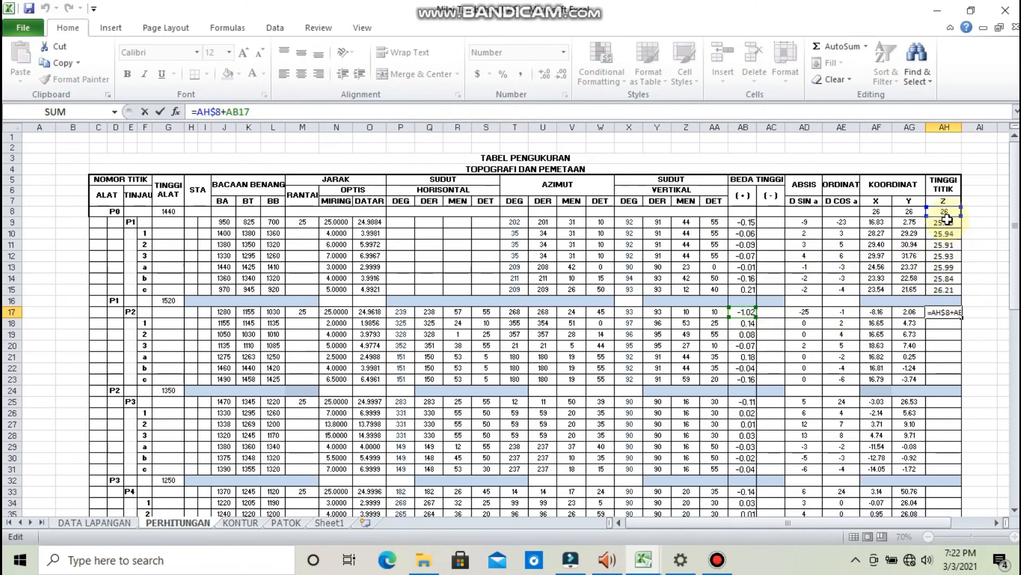
{"action": "key", "text": "Return"}
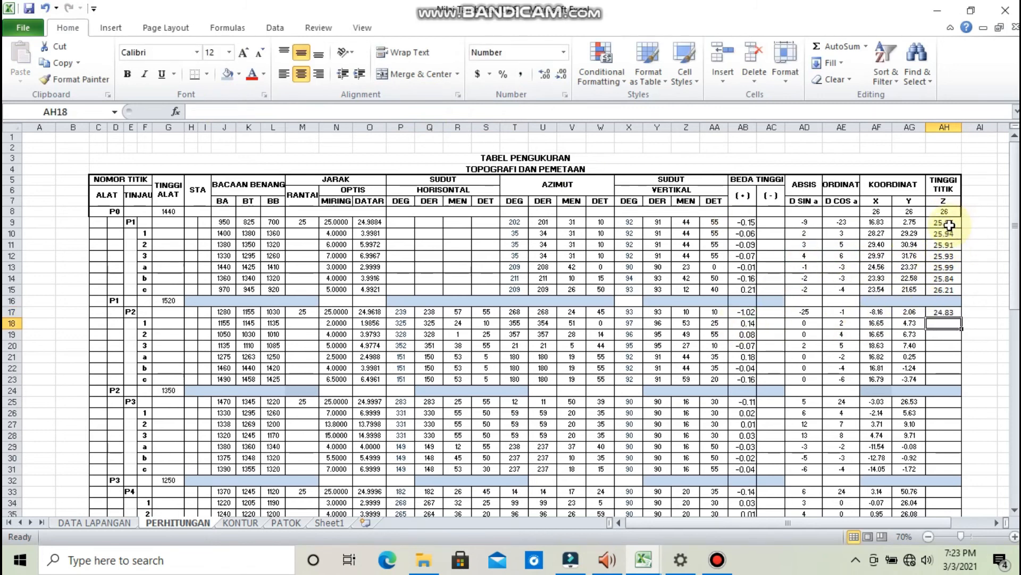
Fill the Z formulas down from AH17 through AH23 and from AH33 through AH39
{"action": "left_click", "coordinate": [953, 313]}
{"action": "left_click_drag", "start_coordinate": [962, 318], "coordinate": [963, 381]}
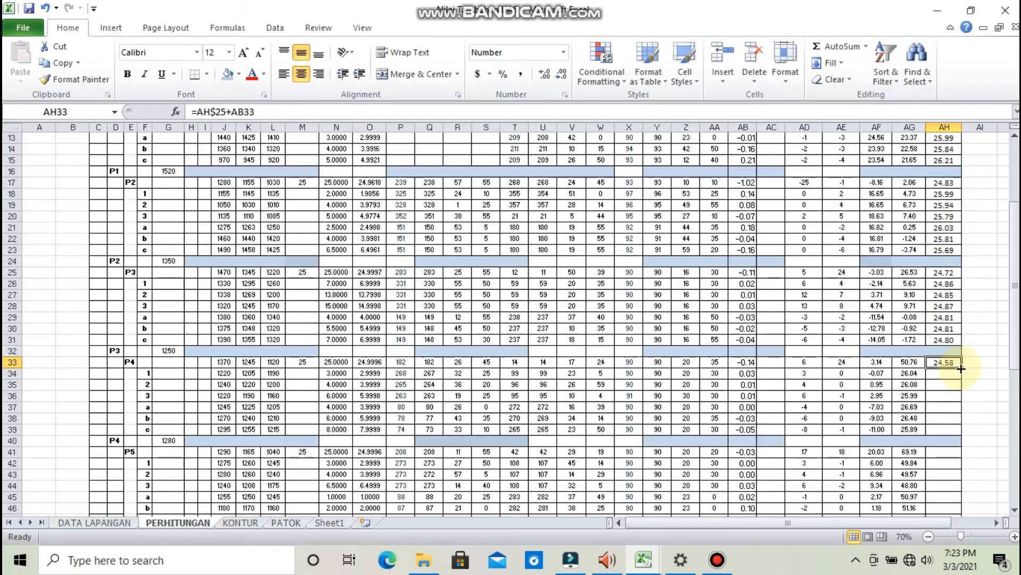
{"action": "left_click_drag", "start_coordinate": [962, 367], "coordinate": [962, 436]}
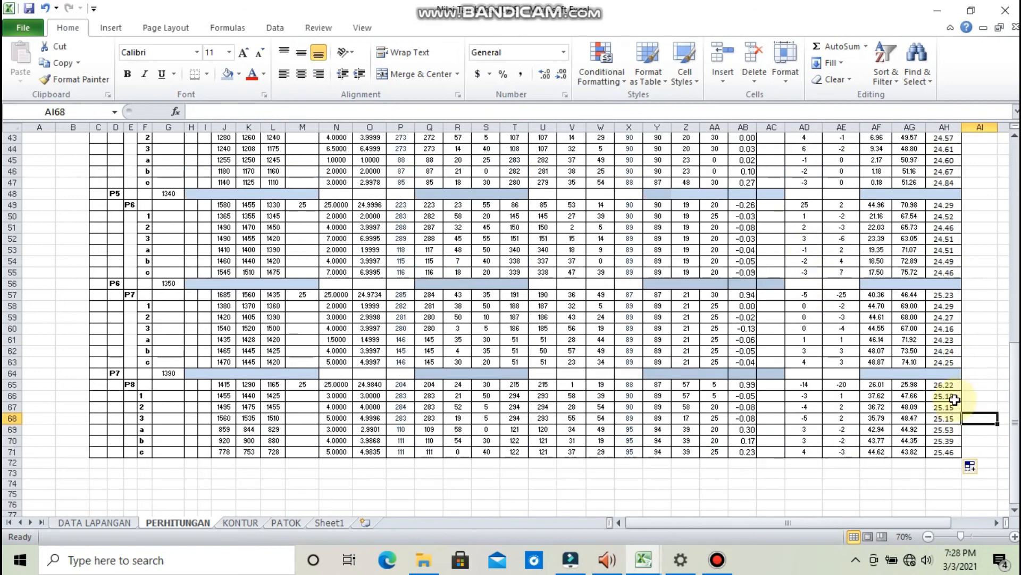
Check the X, Y and Z coordinates of closing point P8 in row 65
{"action": "left_click", "coordinate": [945, 385]}
{"action": "left_click", "coordinate": [909, 385]}
{"action": "left_click", "coordinate": [876, 387]}
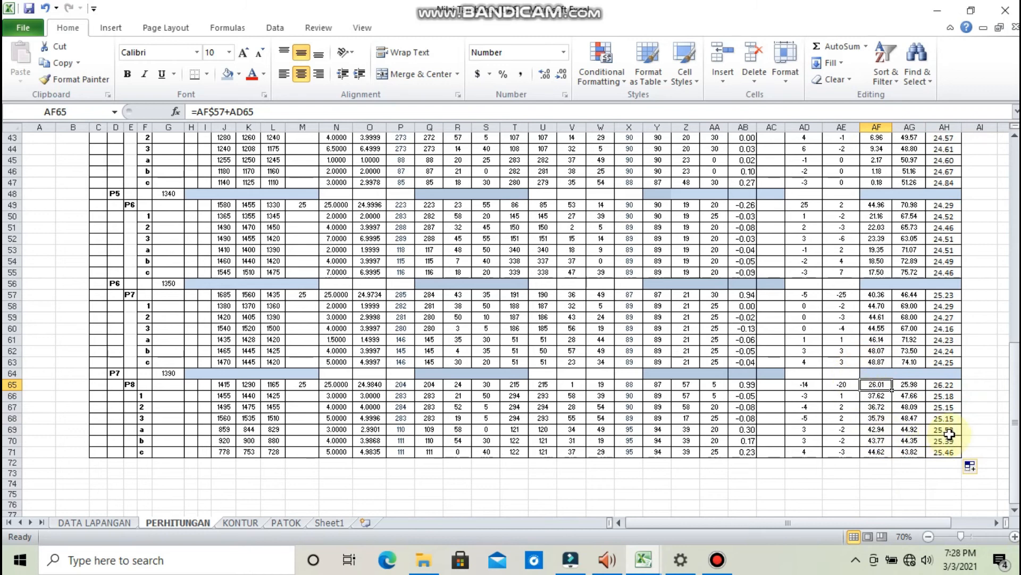
Move the negative height differences in AB9:AB14 to the (-) column, starting at AC9
{"action": "scroll", "coordinate": [950, 434], "scroll_direction": "up", "scroll_amount": 14}
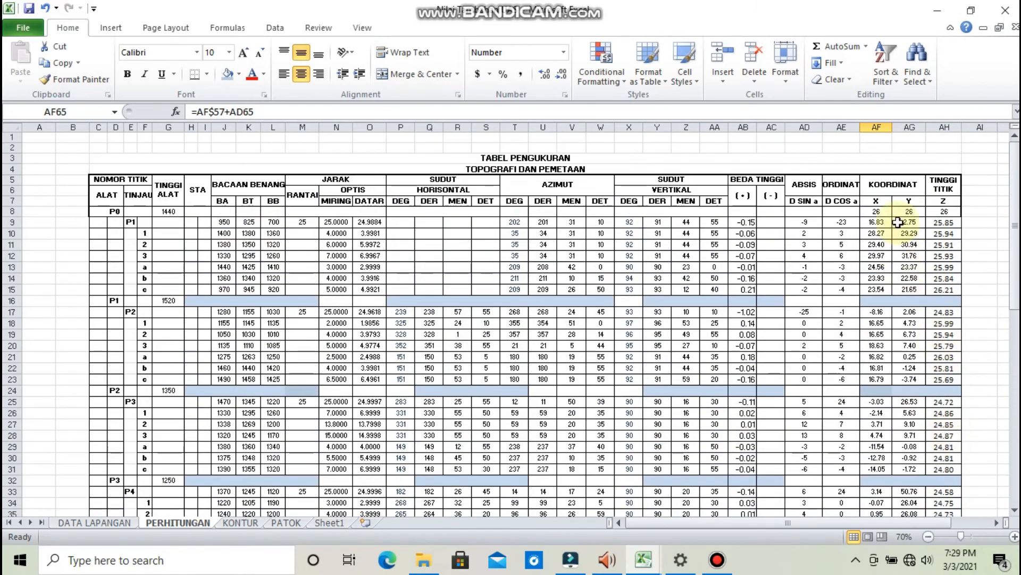
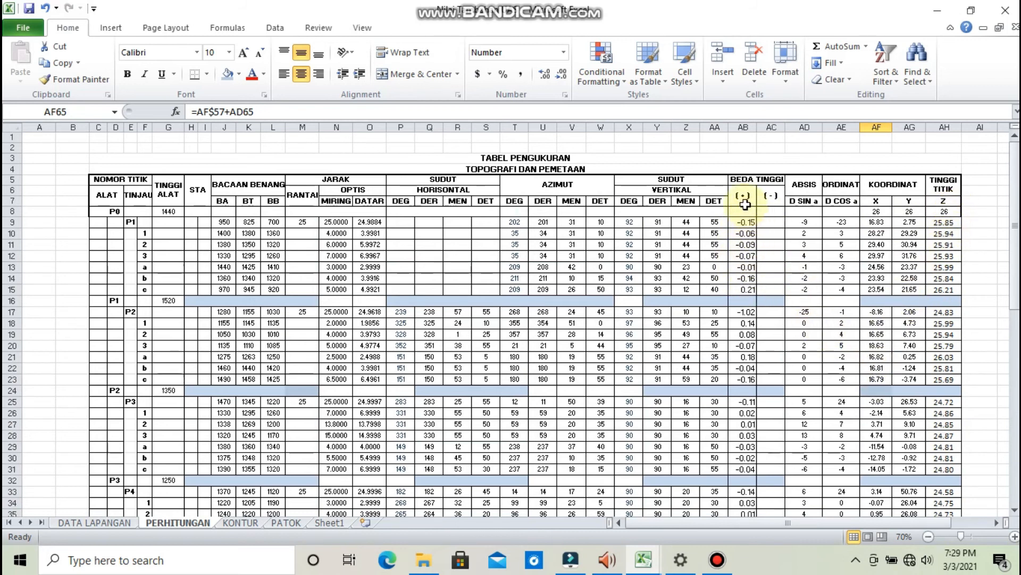
{"action": "left_click_drag", "start_coordinate": [744, 222], "coordinate": [749, 278]}
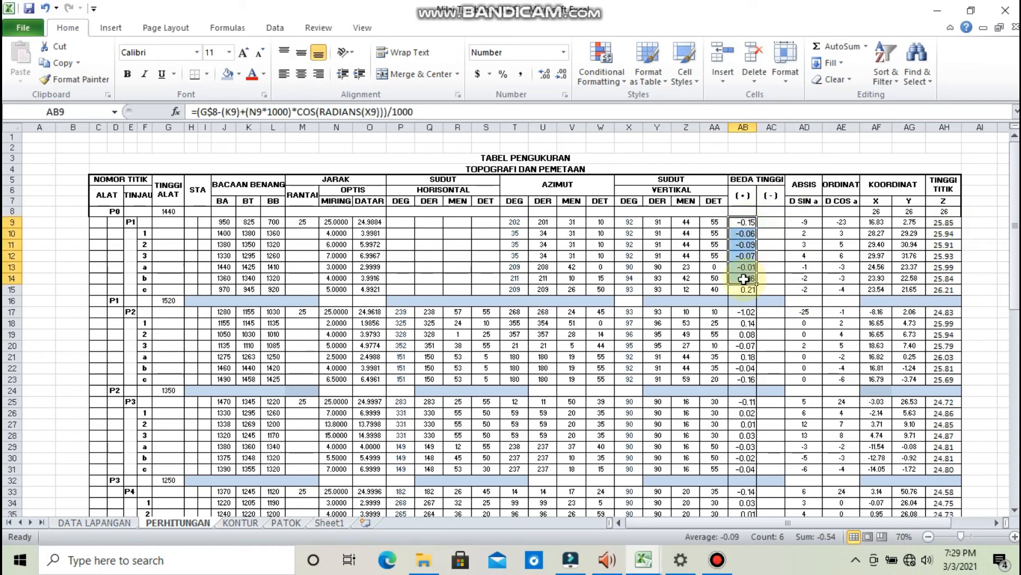
{"action": "key", "text": "ctrl+c"}
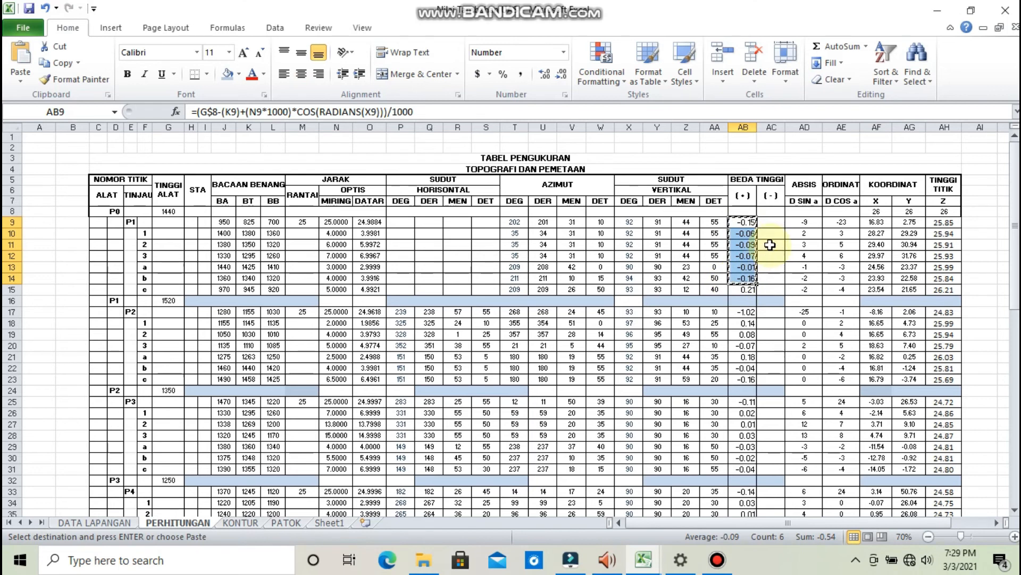
{"action": "left_click", "coordinate": [773, 224]}
{"action": "key", "text": "ctrl+v"}
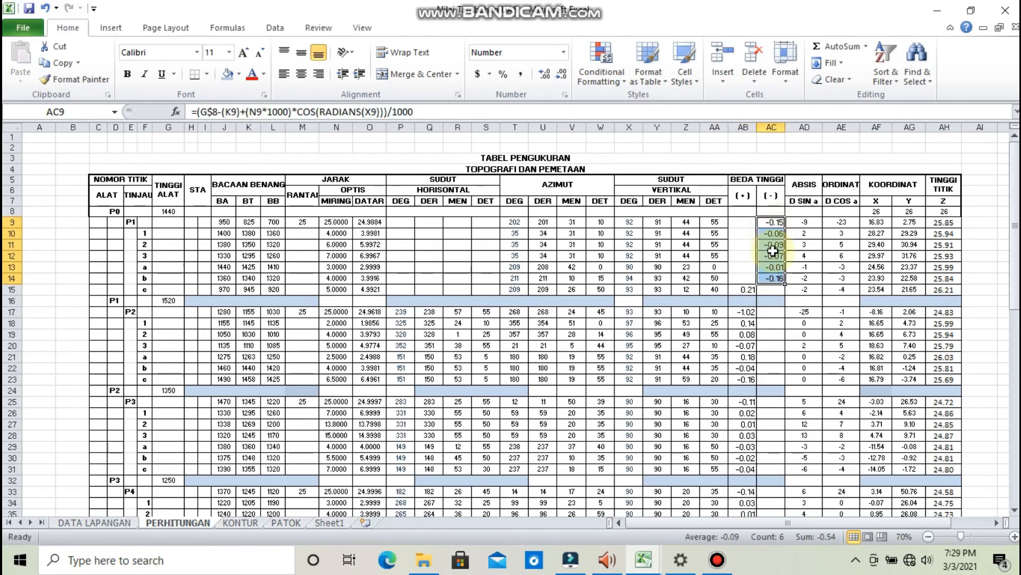
Move P2's negative height differences in AB17, AB20 and AB22:AB23 to the same rows of the (-) column
{"action": "left_click", "coordinate": [746, 314]}
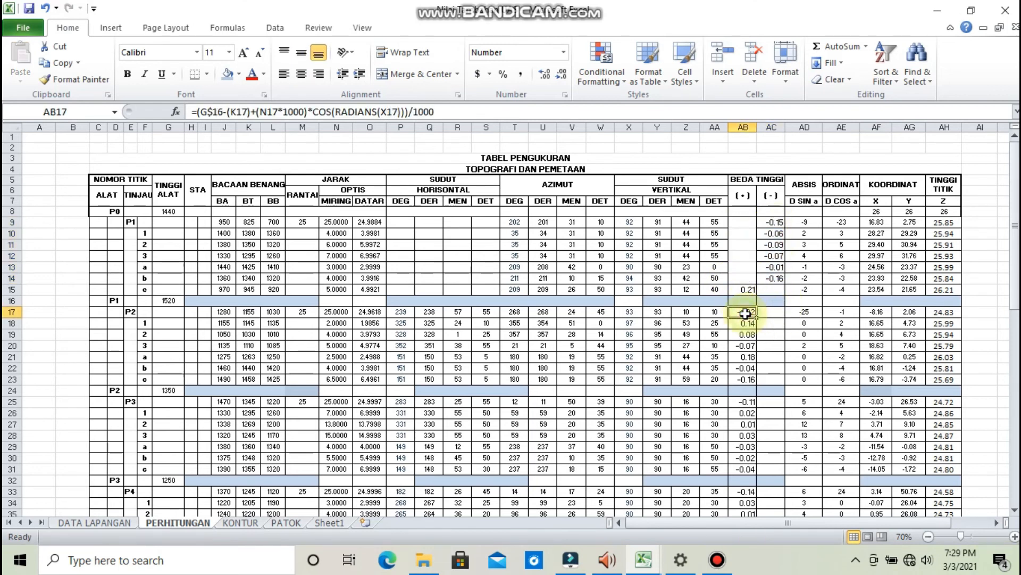
{"action": "key", "text": "ctrl+c"}
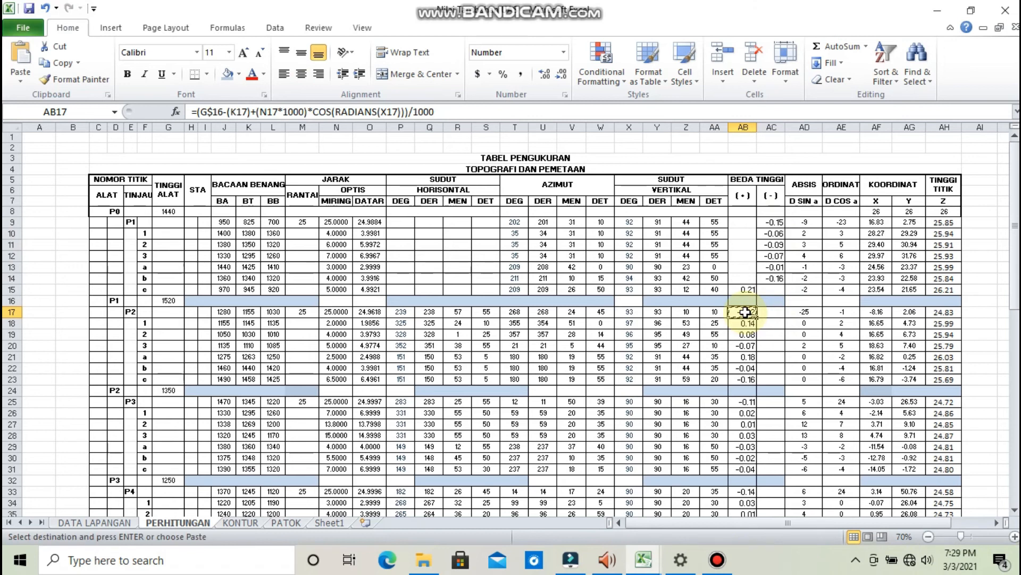
{"action": "key", "text": "Right"}
{"action": "key", "text": "Return"}
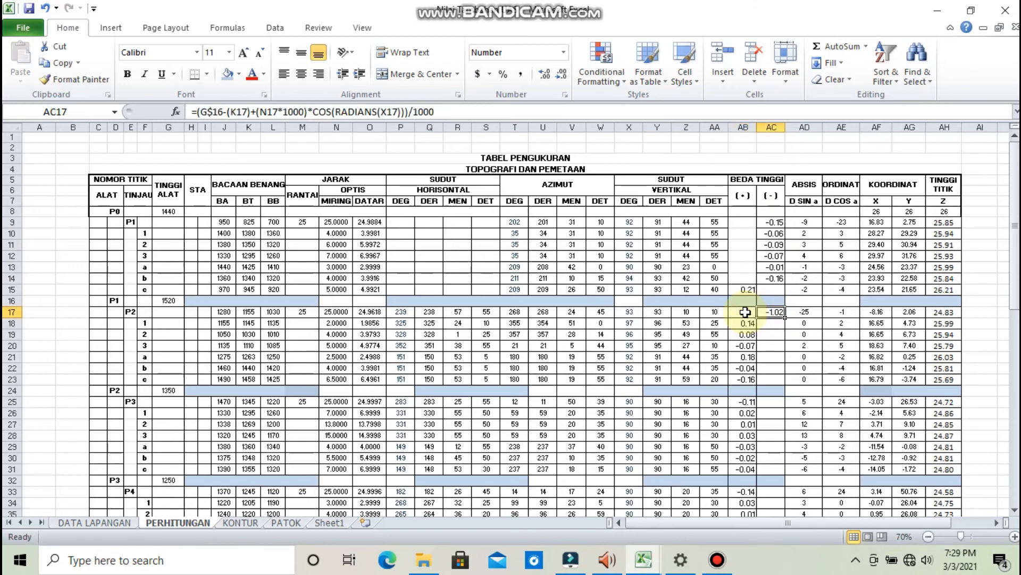
{"action": "left_click", "coordinate": [747, 344]}
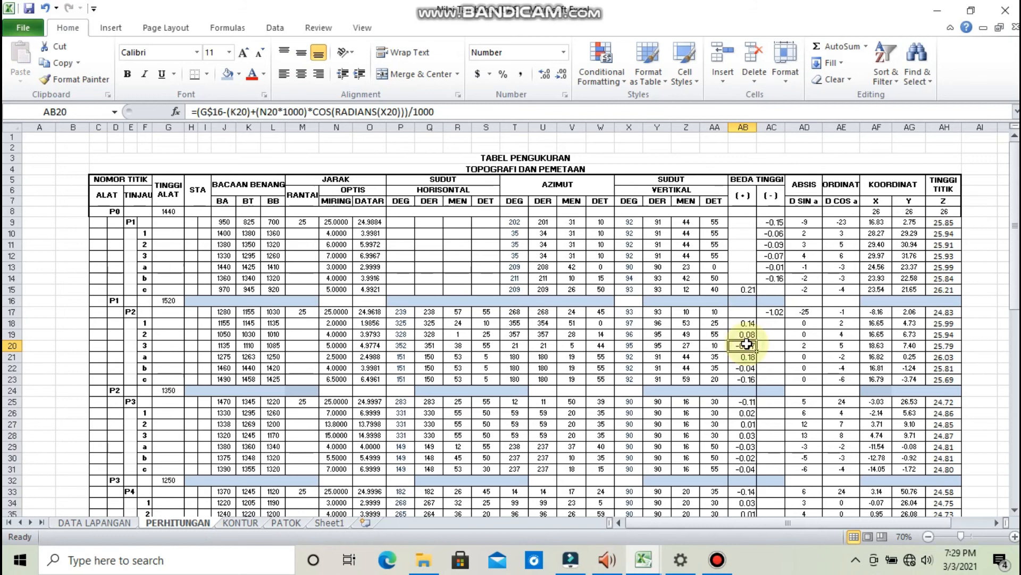
{"action": "key", "text": "ctrl+c"}
{"action": "key", "text": "Right"}
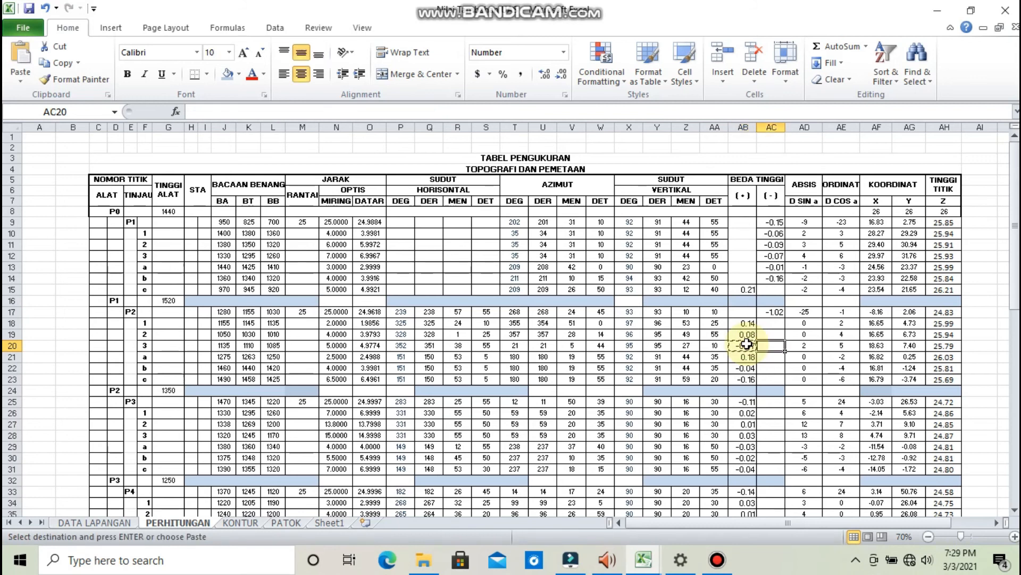
{"action": "key", "text": "Return"}
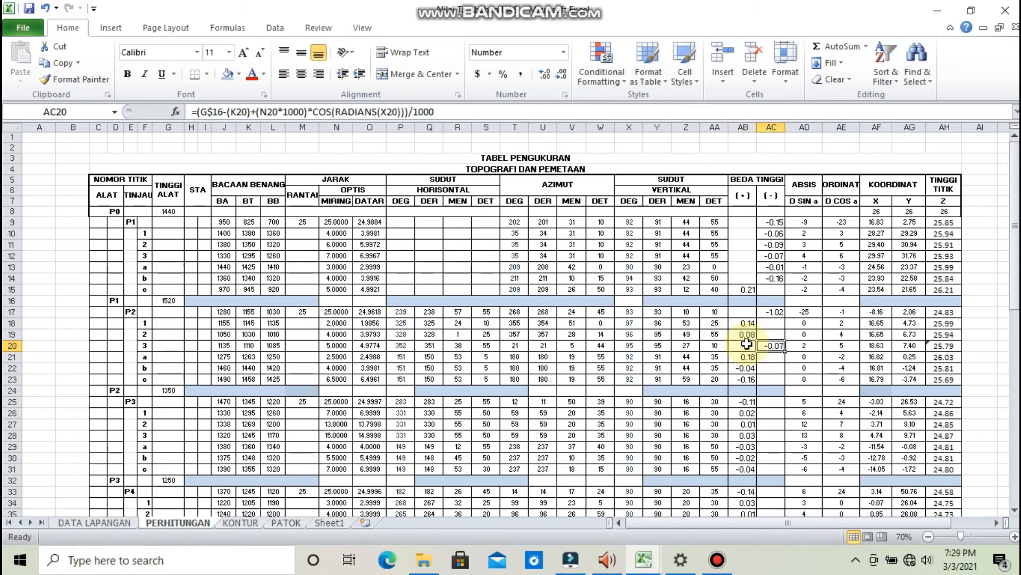
{"action": "left_click_drag", "start_coordinate": [748, 368], "coordinate": [747, 377]}
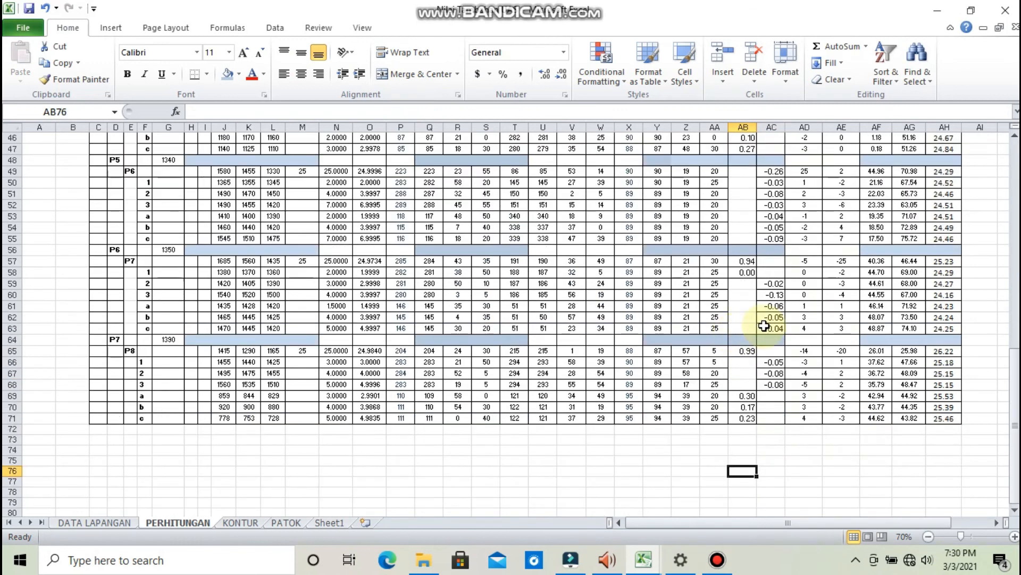
Copy the X, Y, Z coordinates in AF8:AH71 of PERHITUNGAN and paste them as values into KONTUR starting at B5
{"action": "scroll", "coordinate": [764, 326], "scroll_direction": "up", "scroll_amount": 15}
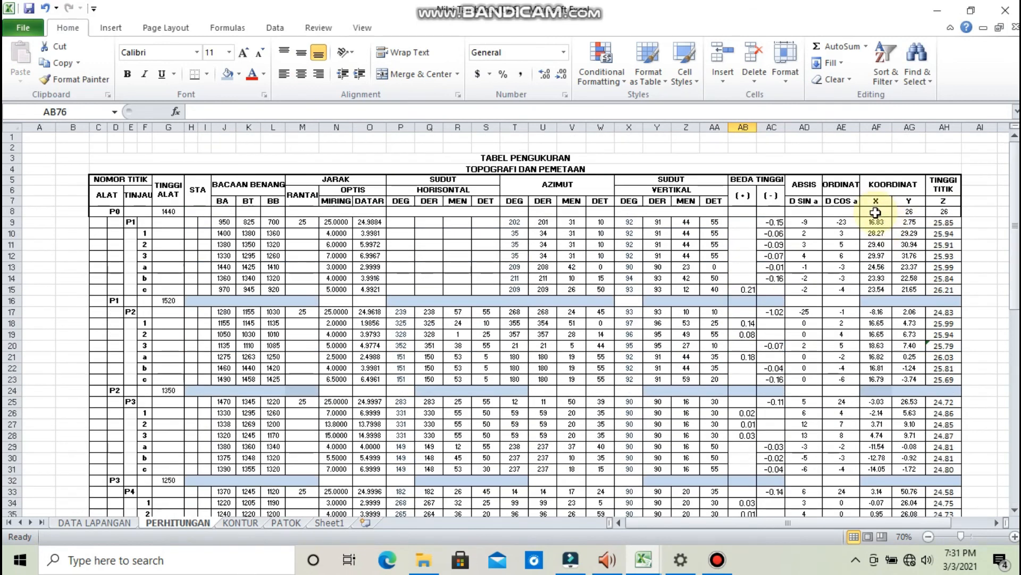
{"action": "left_click_drag", "start_coordinate": [876, 212], "coordinate": [943, 484]}
{"action": "key", "text": "ctrl+c"}
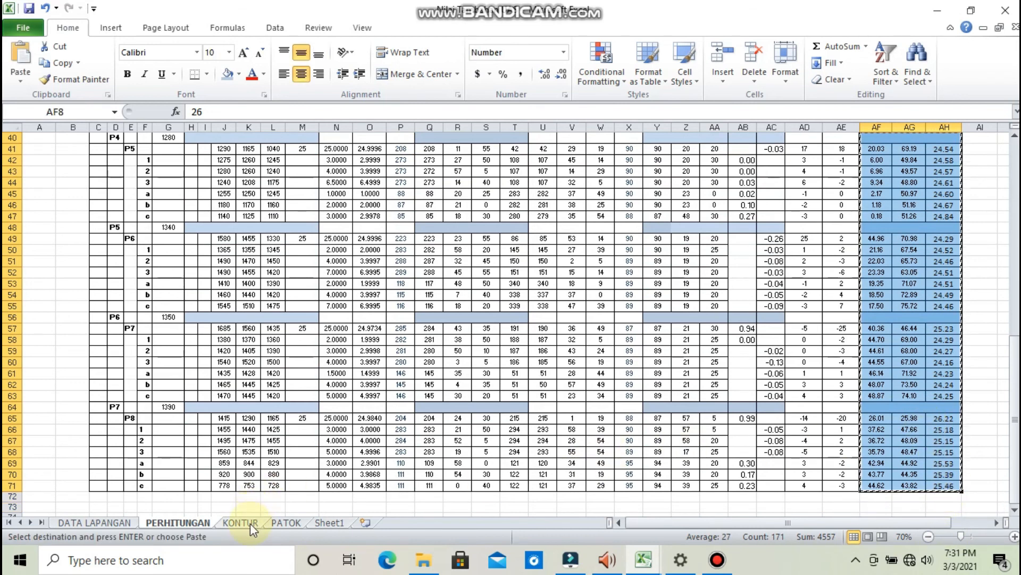
{"action": "left_click", "coordinate": [250, 523]}
{"action": "right_click", "coordinate": [104, 206]}
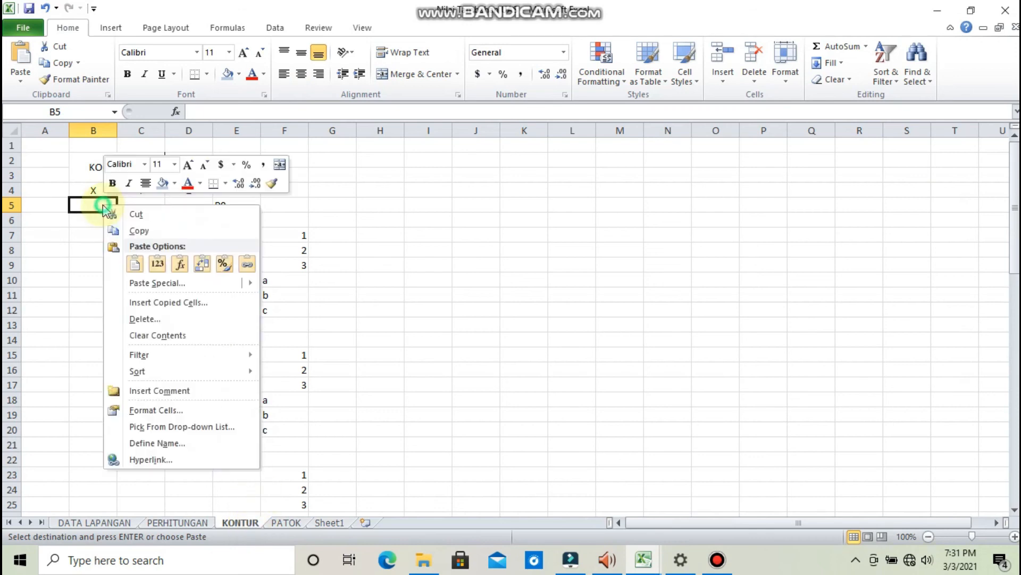
{"action": "left_click", "coordinate": [157, 264]}
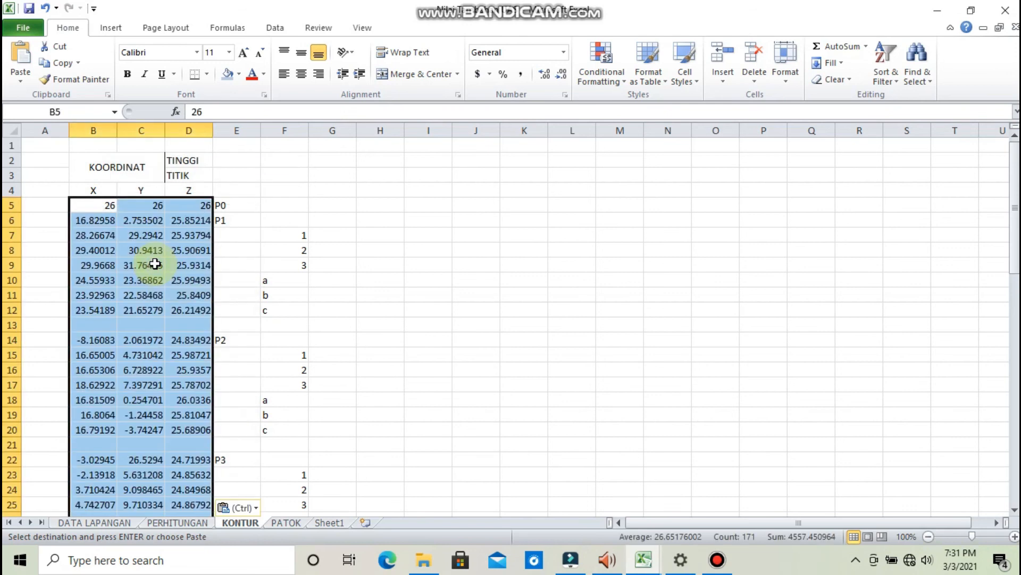
{"action": "left_click", "coordinate": [427, 317]}
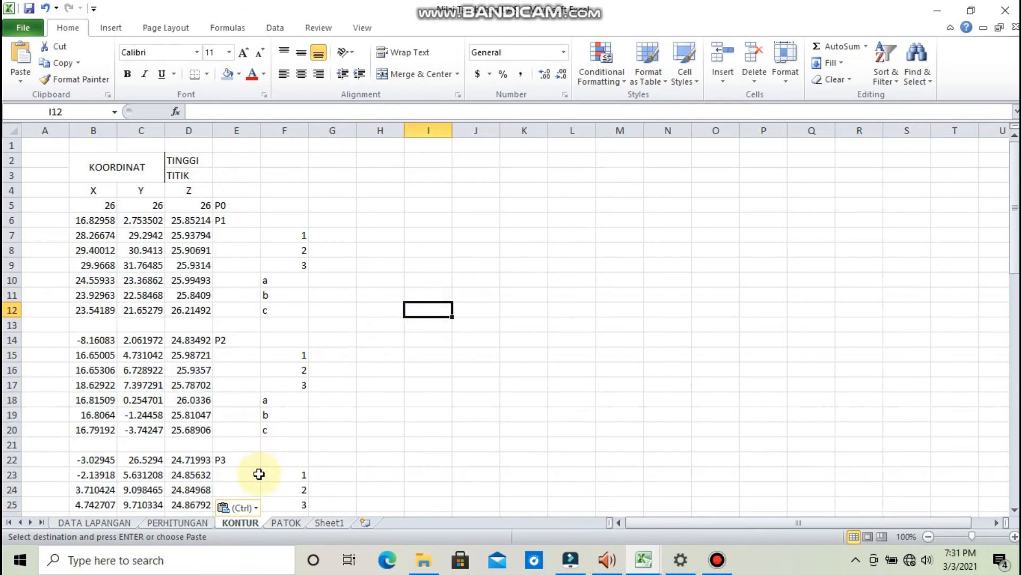
Copy only the X, Y, Z rows of main points P0 to P8 in KONTUR, columns B to D, as one multiple selection
{"action": "left_click", "coordinate": [285, 523]}
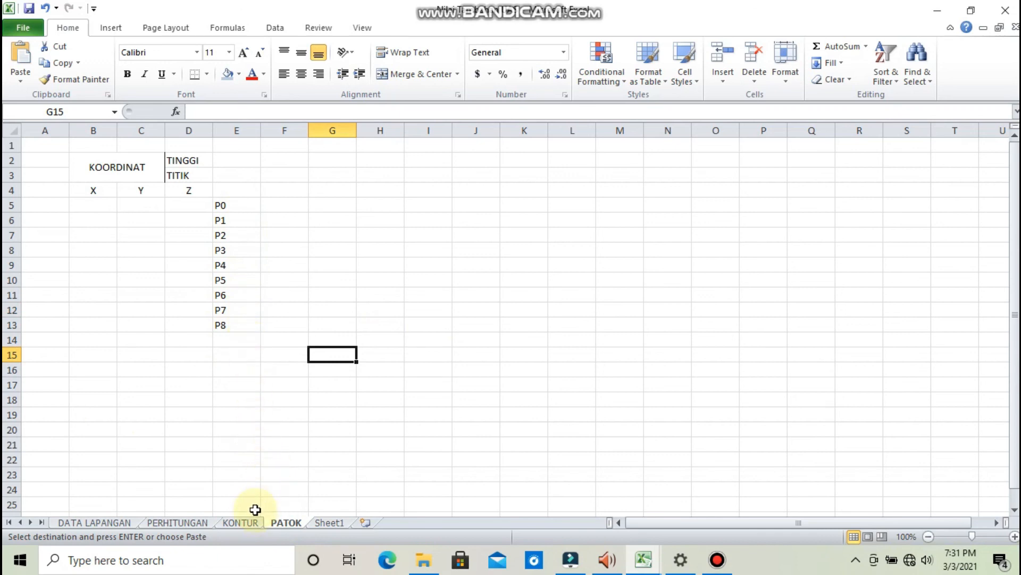
{"action": "left_click", "coordinate": [246, 522]}
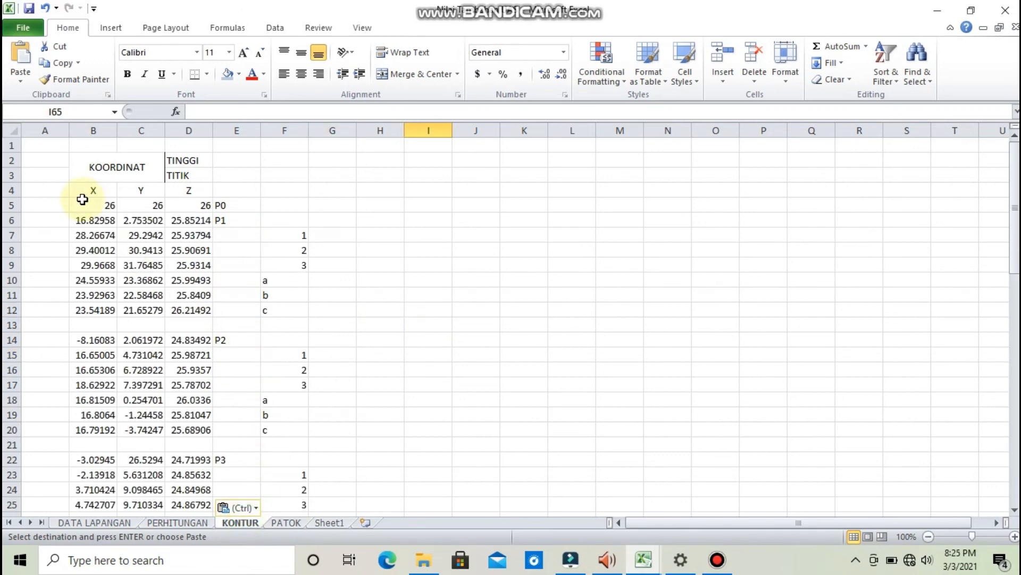
{"action": "left_click_drag", "start_coordinate": [82, 204], "coordinate": [195, 223]}
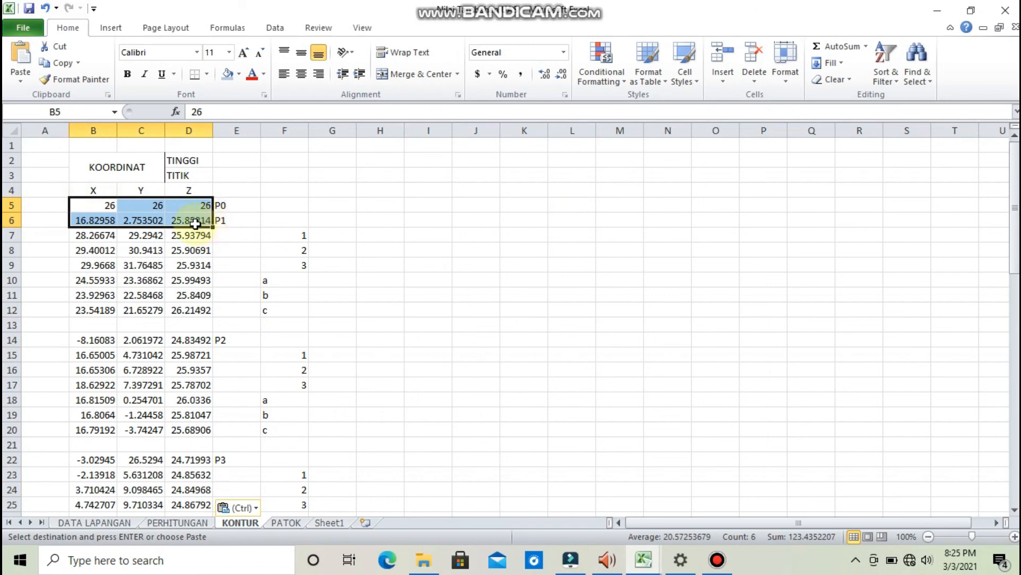
{"action": "left_click_drag", "start_coordinate": [99, 341], "coordinate": [191, 340]}
{"action": "scroll", "coordinate": [175, 340], "scroll_direction": "down", "scroll_amount": 4}
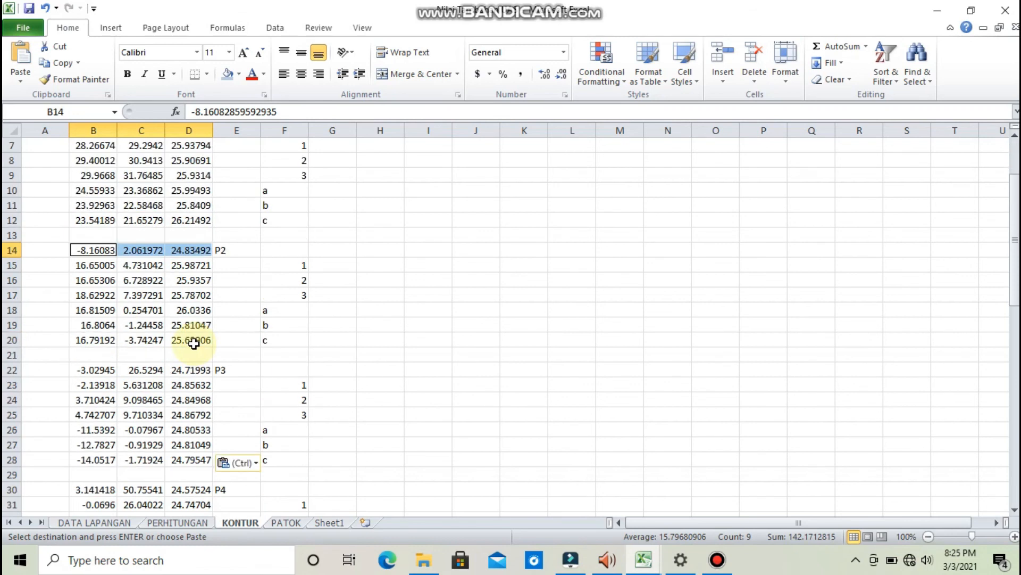
{"action": "left_click_drag", "start_coordinate": [103, 278], "coordinate": [180, 278]}
{"action": "scroll", "coordinate": [179, 278], "scroll_direction": "down", "scroll_amount": 2}
{"action": "left_click_drag", "start_coordinate": [102, 308], "coordinate": [193, 316]}
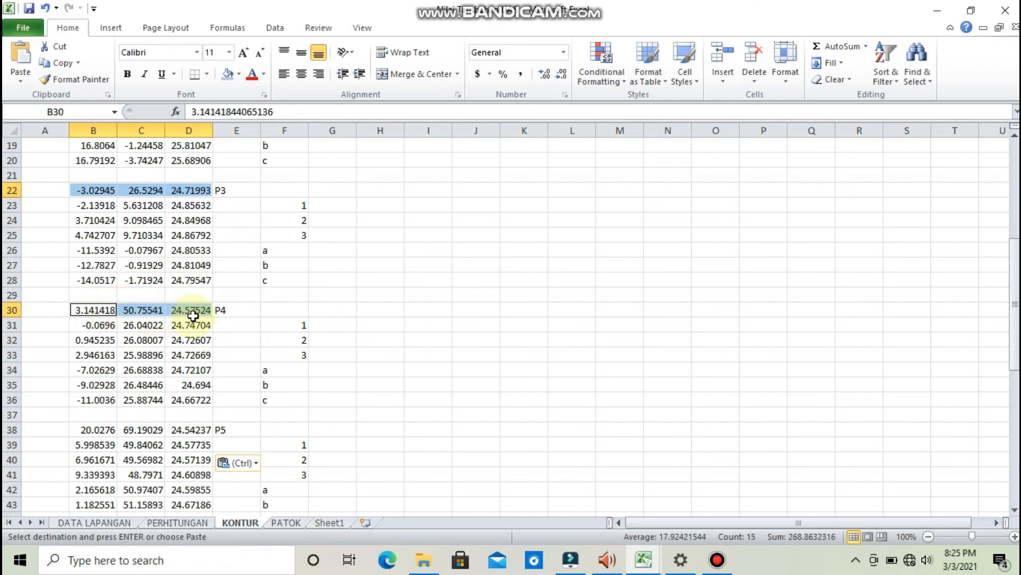
{"action": "scroll", "coordinate": [192, 316], "scroll_direction": "down", "scroll_amount": 3}
{"action": "left_click", "coordinate": [108, 295], "text": "ctrl"}
{"action": "left_click_drag", "start_coordinate": [108, 295], "coordinate": [178, 294]}
{"action": "scroll", "coordinate": [180, 295], "scroll_direction": "down", "scroll_amount": 3}
{"action": "left_click_drag", "start_coordinate": [103, 280], "coordinate": [180, 283]}
{"action": "scroll", "coordinate": [182, 282], "scroll_direction": "down", "scroll_amount": 2}
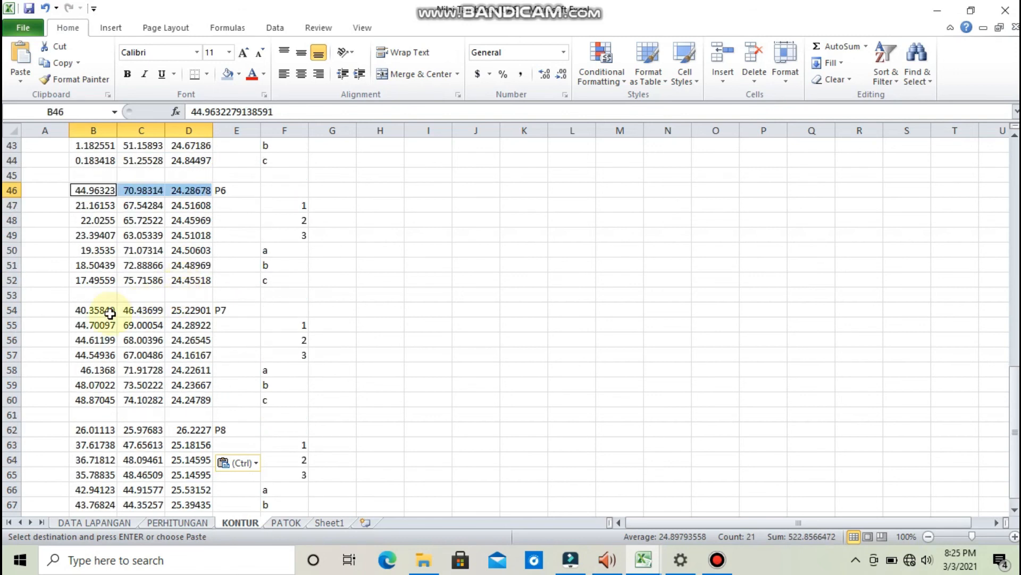
{"action": "left_click_drag", "start_coordinate": [102, 309], "coordinate": [177, 309]}
{"action": "scroll", "coordinate": [178, 306], "scroll_direction": "down", "scroll_amount": 3}
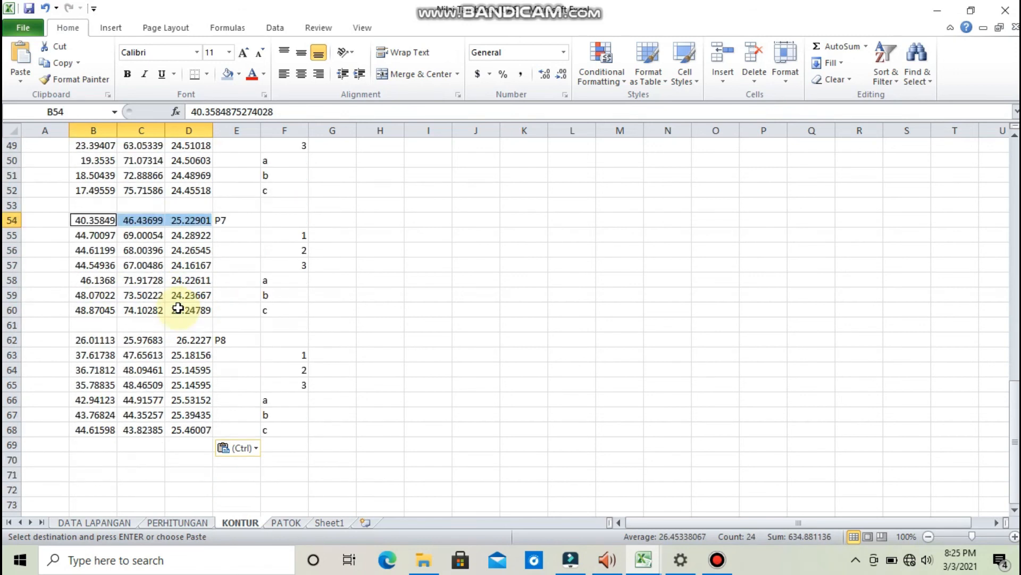
{"action": "left_click_drag", "start_coordinate": [109, 296], "coordinate": [189, 296]}
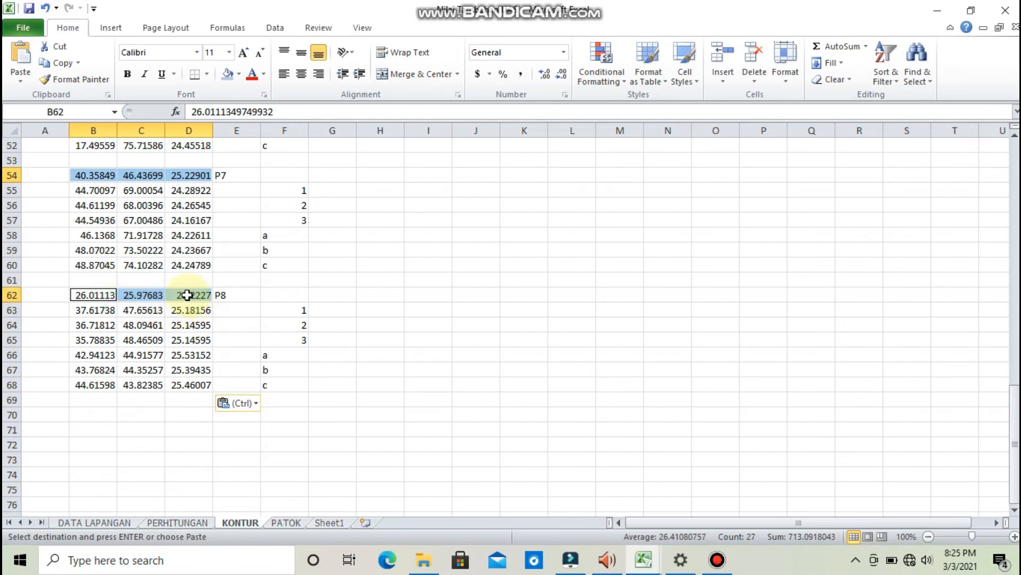
{"action": "key", "text": "ctrl+c"}
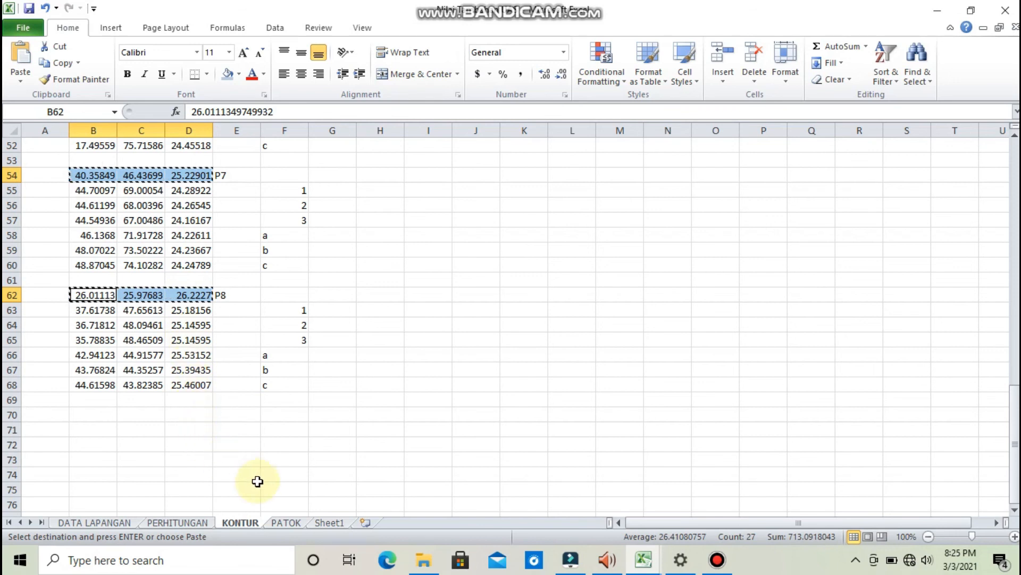
Paste the copied P0 to P8 coordinates as values into the PATOK sheet starting at B5
{"action": "left_click", "coordinate": [276, 524]}
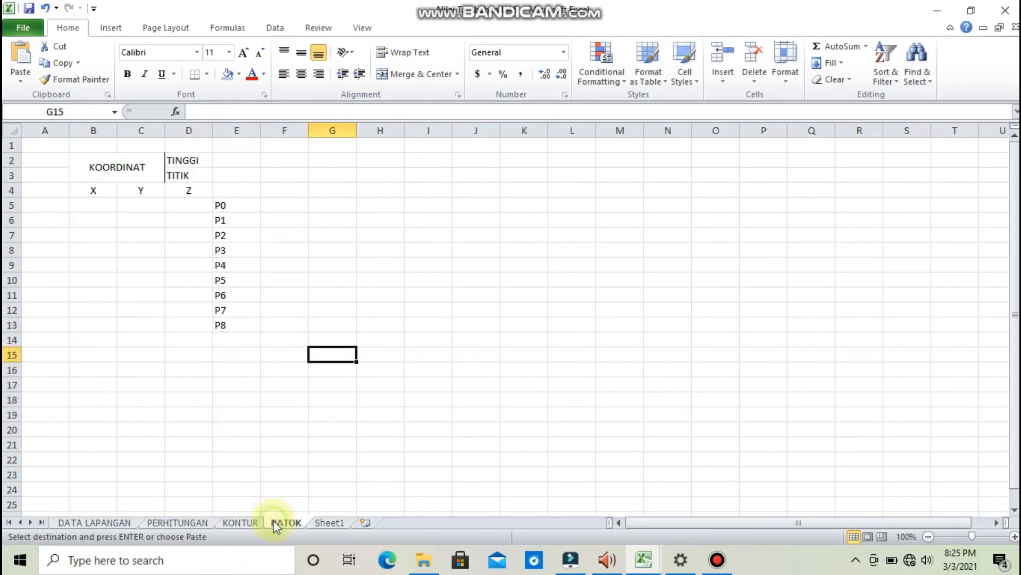
{"action": "left_click", "coordinate": [96, 205]}
{"action": "right_click", "coordinate": [96, 205]}
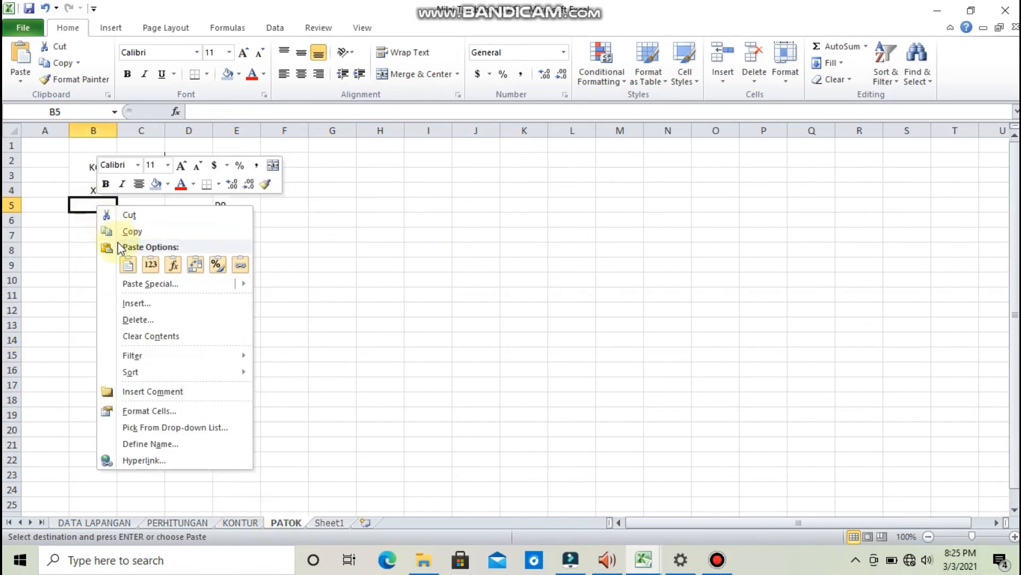
{"action": "left_click", "coordinate": [149, 270]}
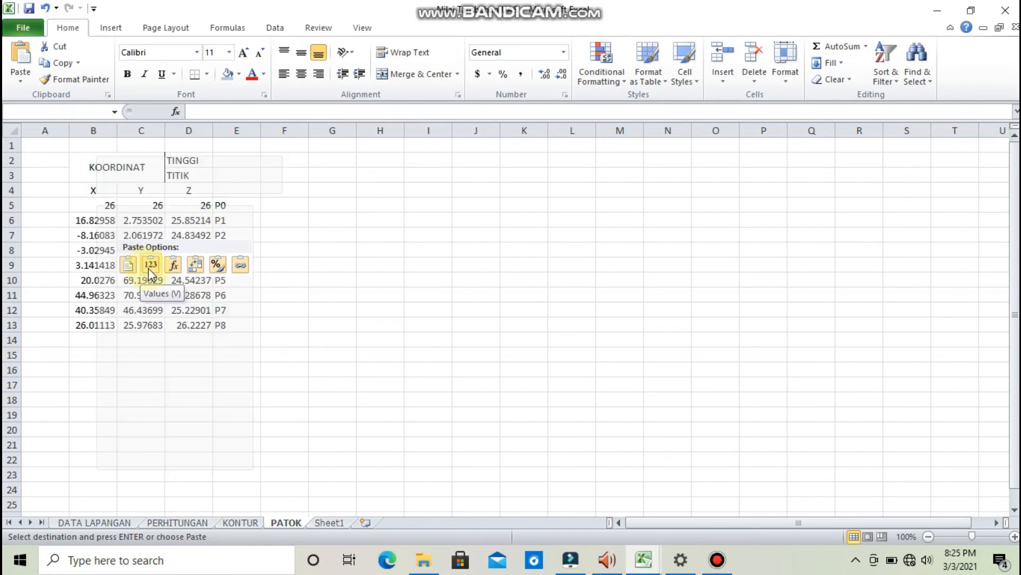
{"action": "left_click", "coordinate": [190, 382]}
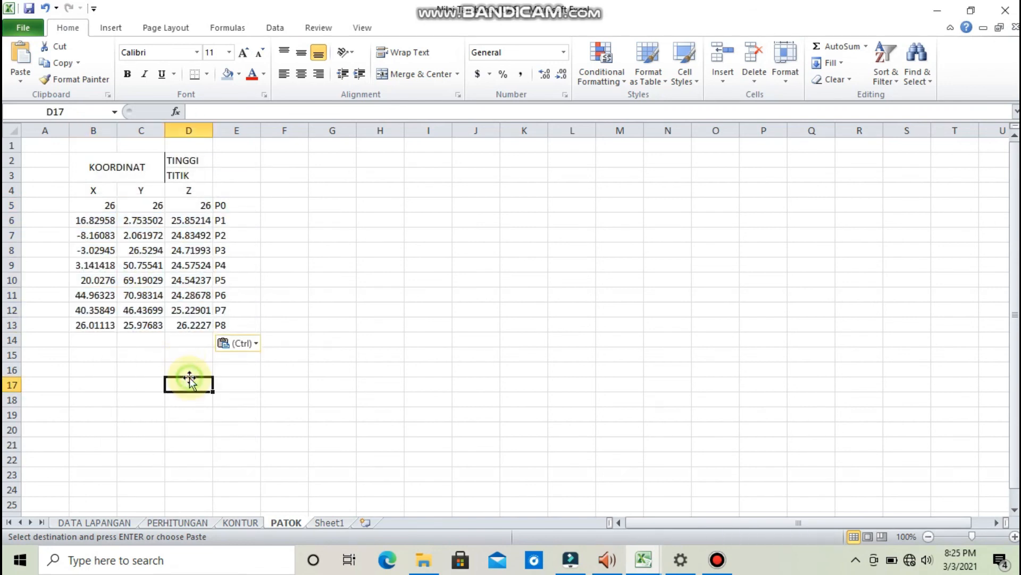
{"action": "double_click", "coordinate": [190, 377]}
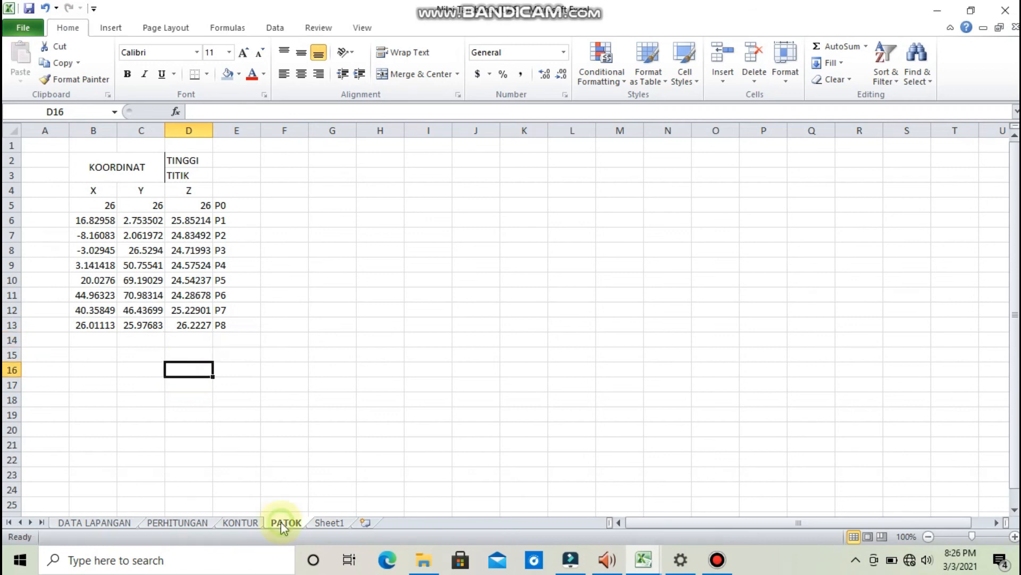